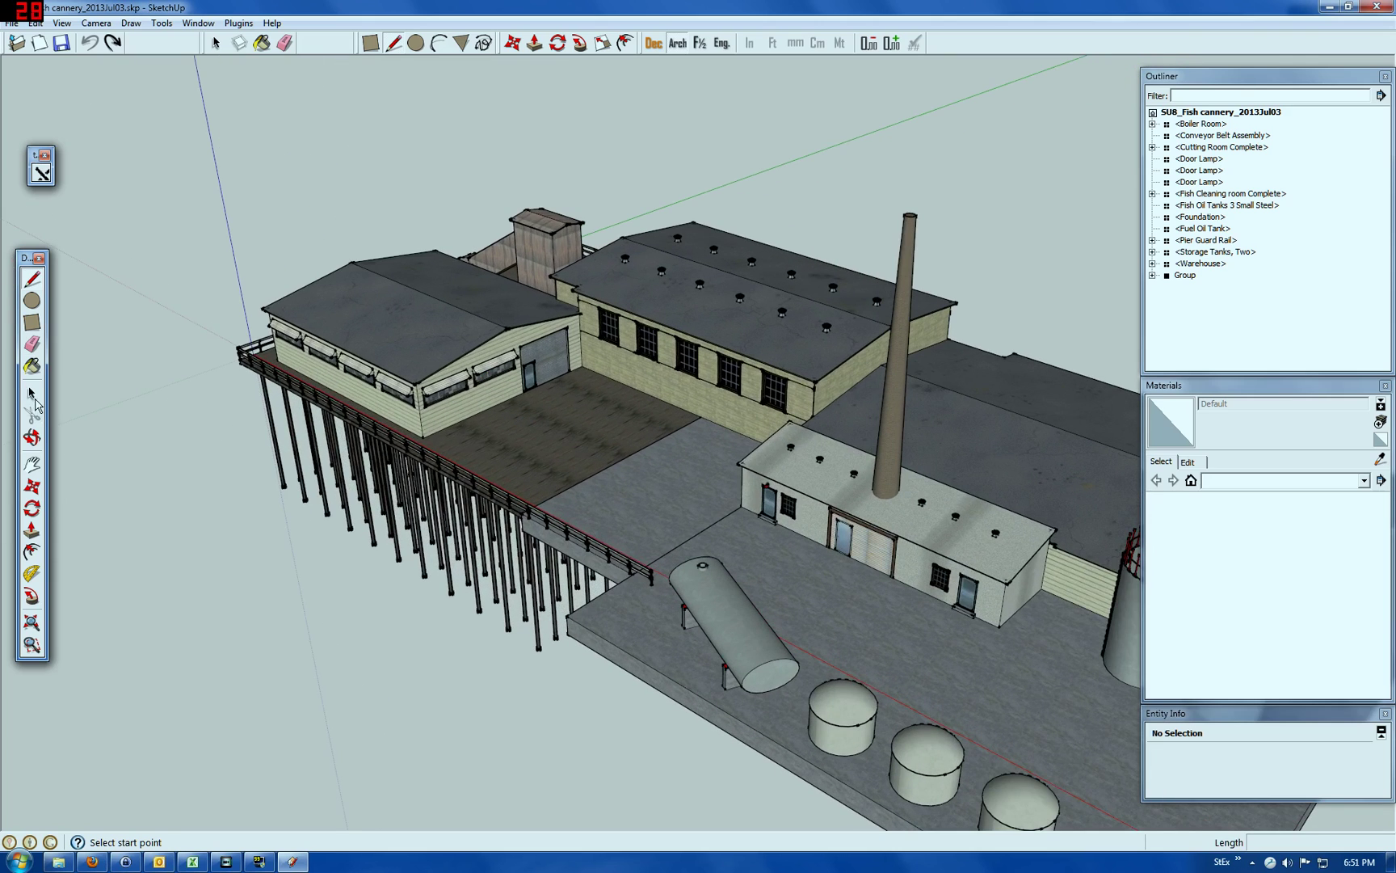
Step: Apply the SLW Buildings style from the Default Styles collection to the cannery model
{"action": "left_click", "coordinate": [32, 393]}
{"action": "scroll", "coordinate": [395, 369], "scroll_direction": "down", "scroll_amount": 3}
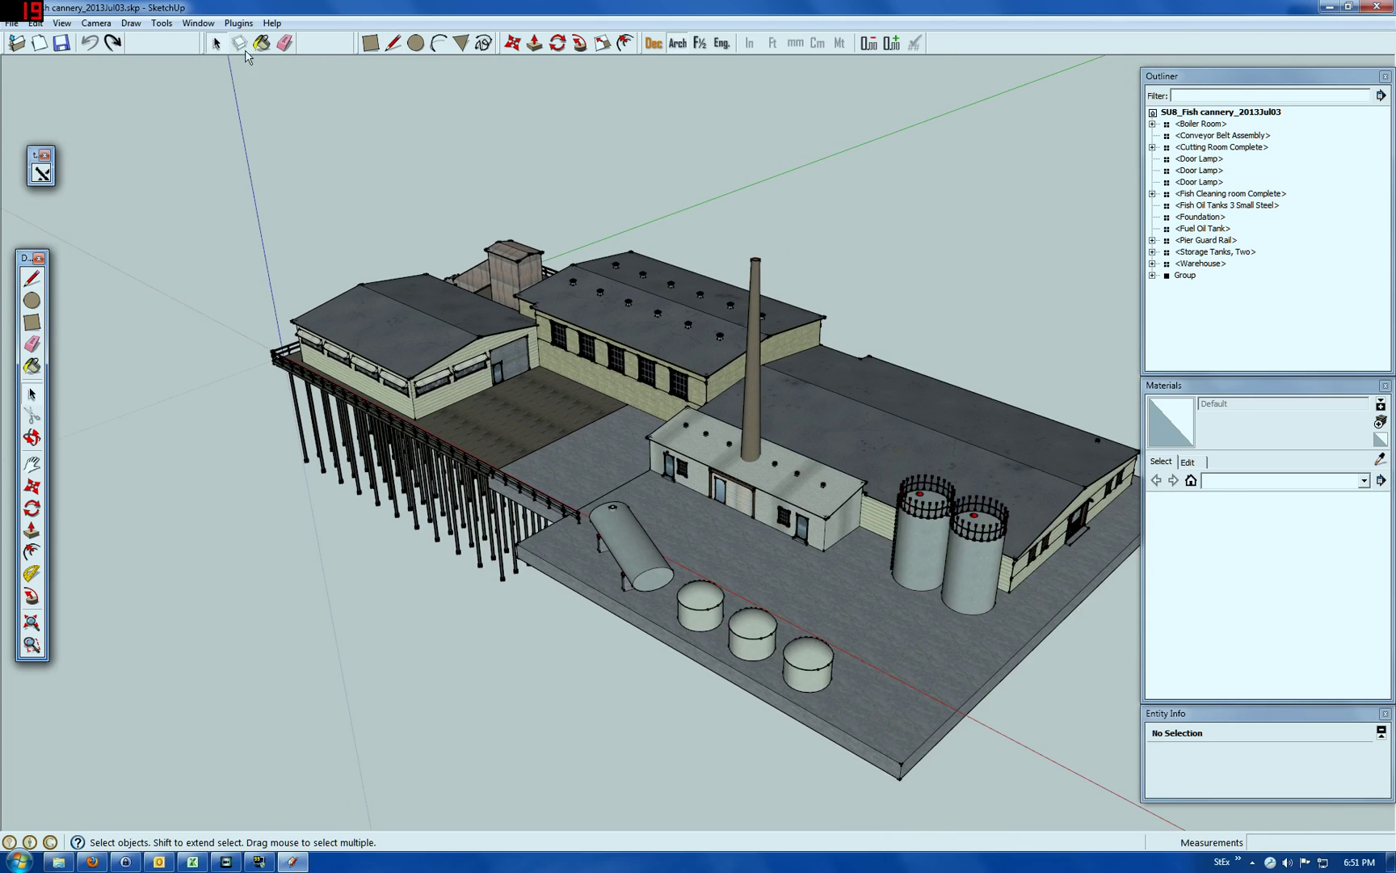
{"action": "left_click", "coordinate": [197, 22]}
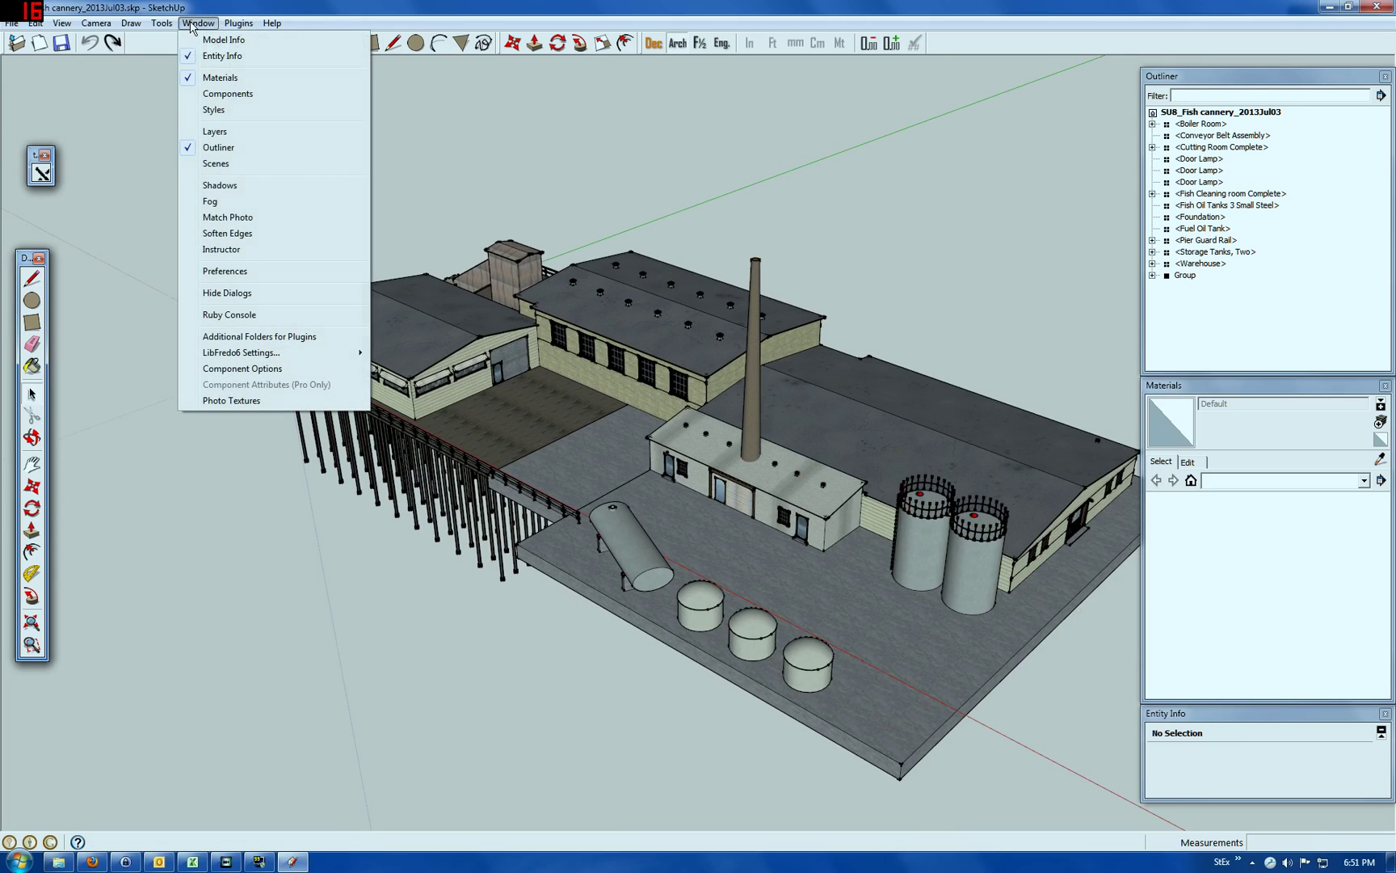
{"action": "left_click", "coordinate": [228, 111]}
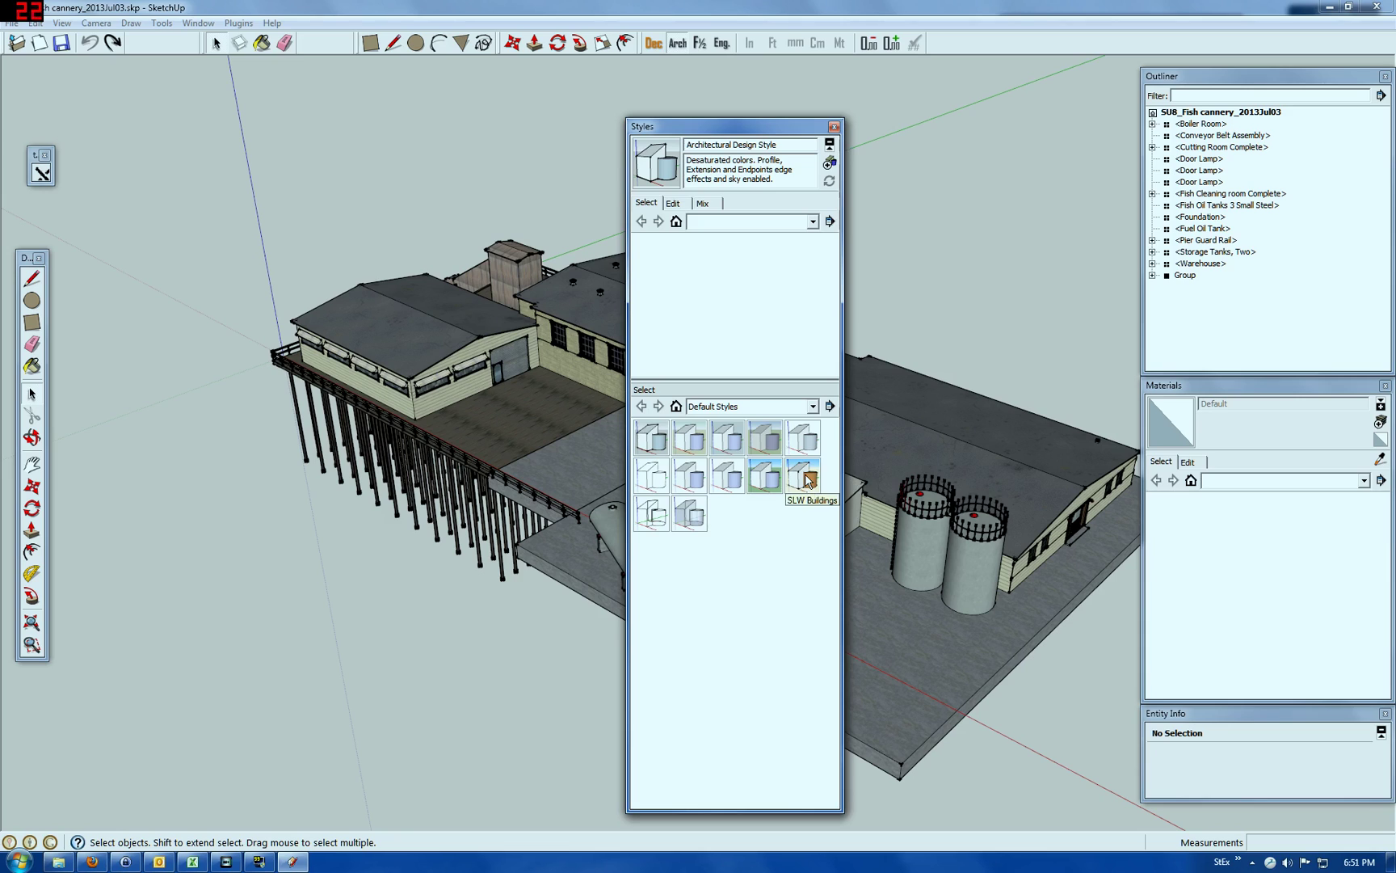
{"action": "left_click", "coordinate": [806, 478]}
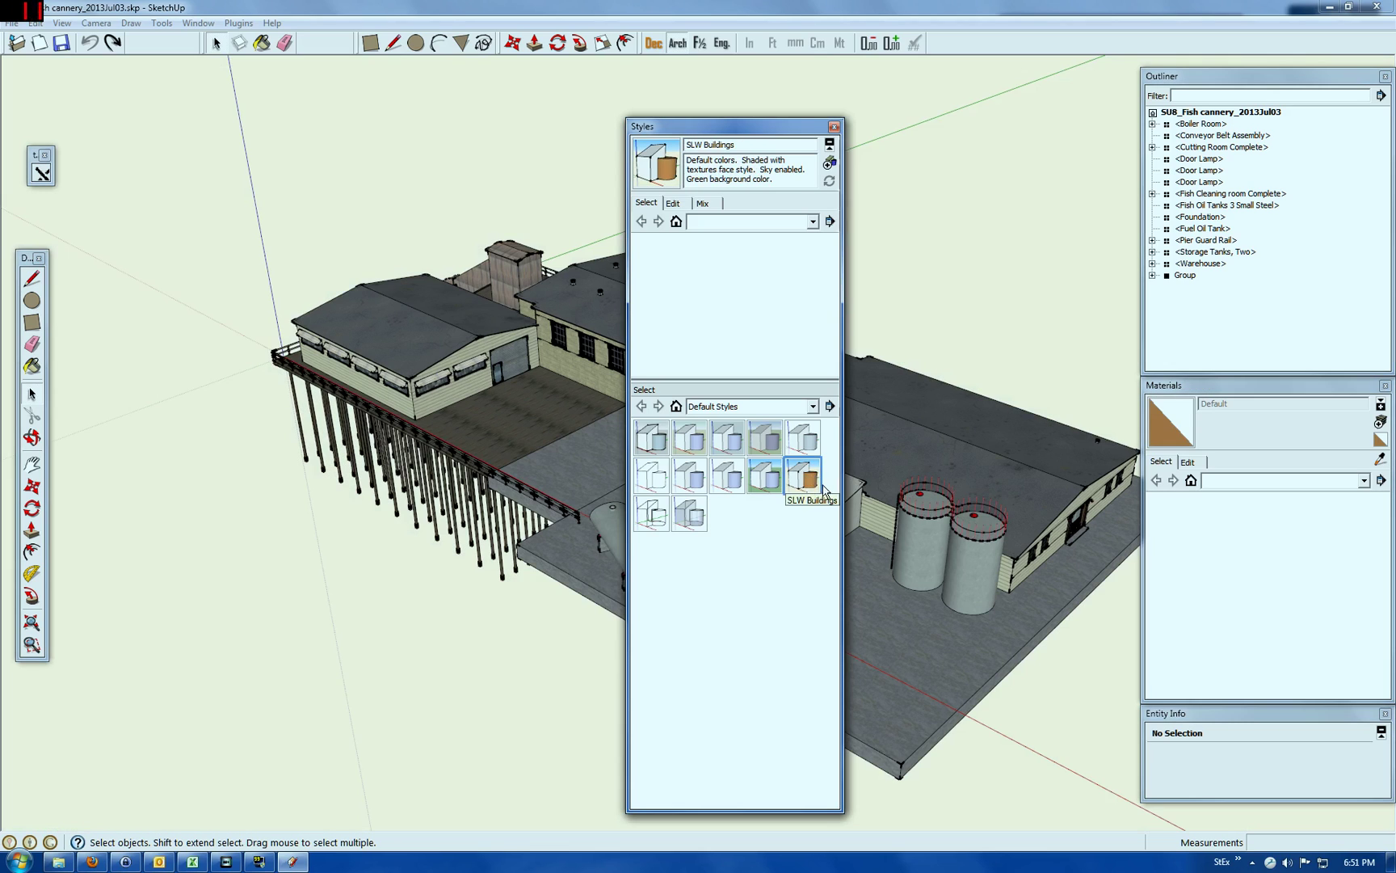
{"action": "left_click", "coordinate": [834, 127]}
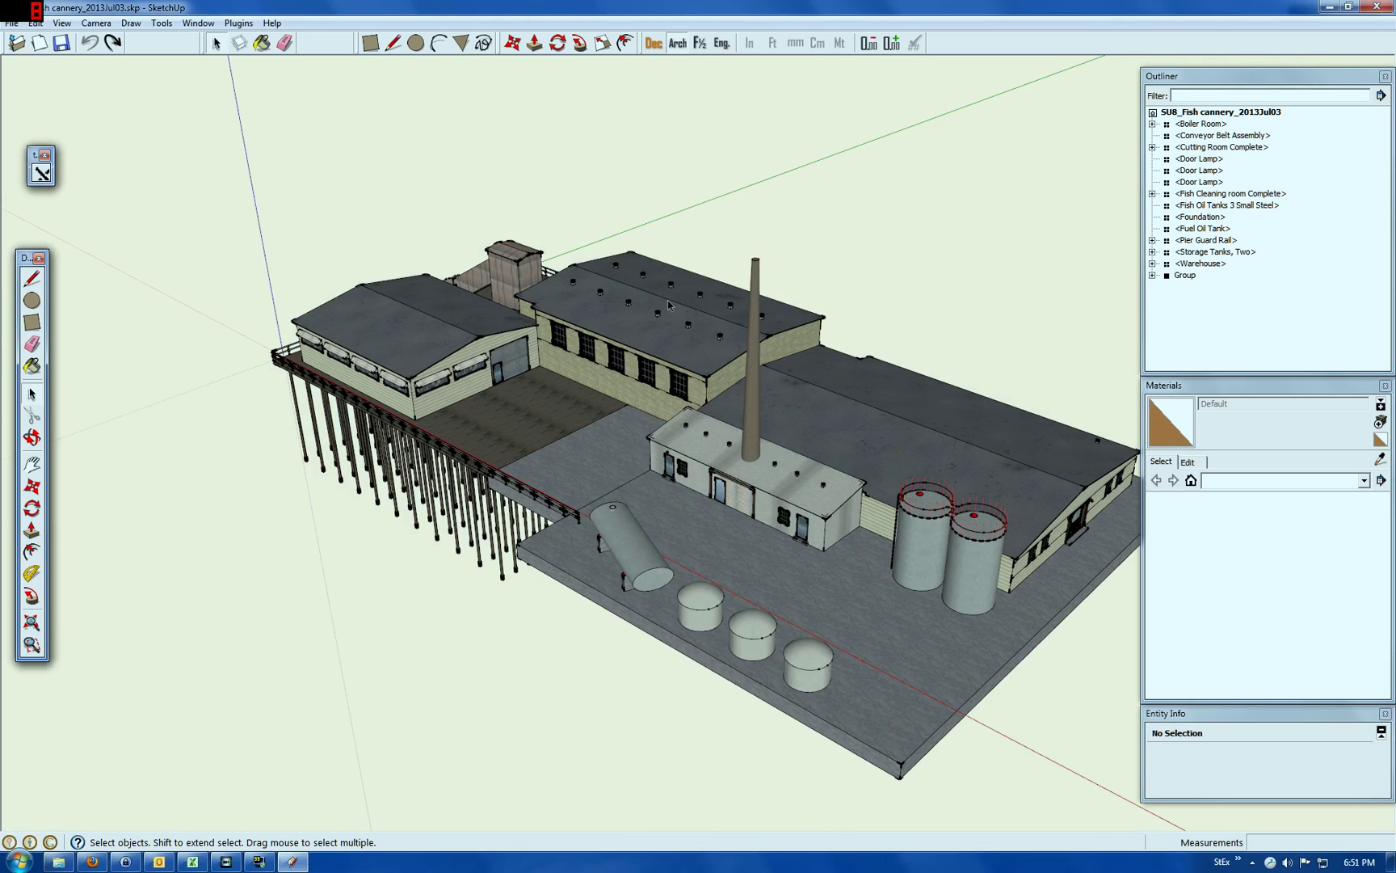
Step: Examine the textured awnings and windows along the pier-side wall of the fish cleaning room, and select that component
{"action": "scroll", "coordinate": [497, 396], "scroll_direction": "up", "scroll_amount": 6}
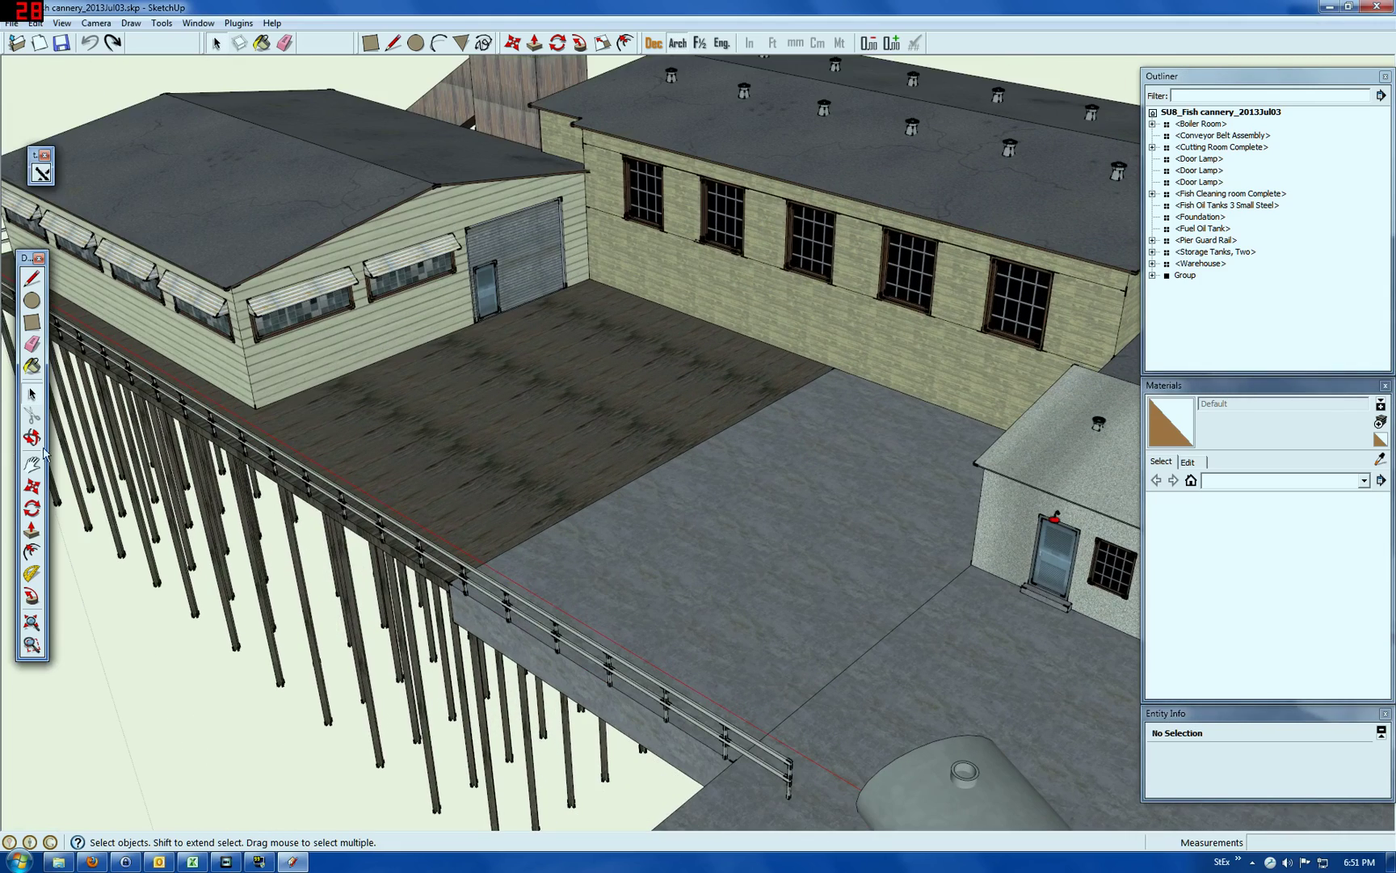
{"action": "left_click", "coordinate": [31, 437]}
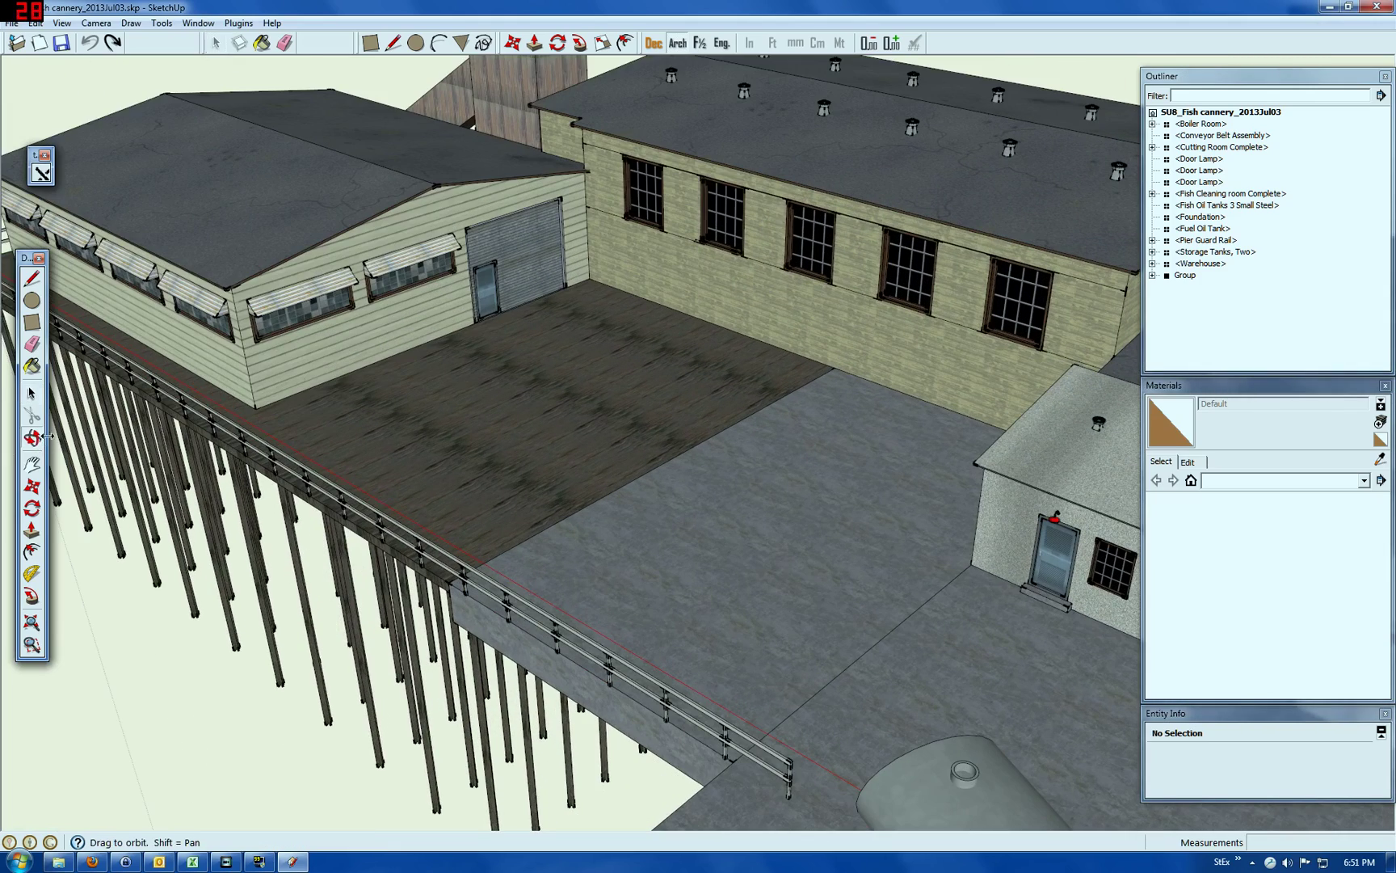
{"action": "left_click_drag", "start_coordinate": [234, 403], "coordinate": [946, 311]}
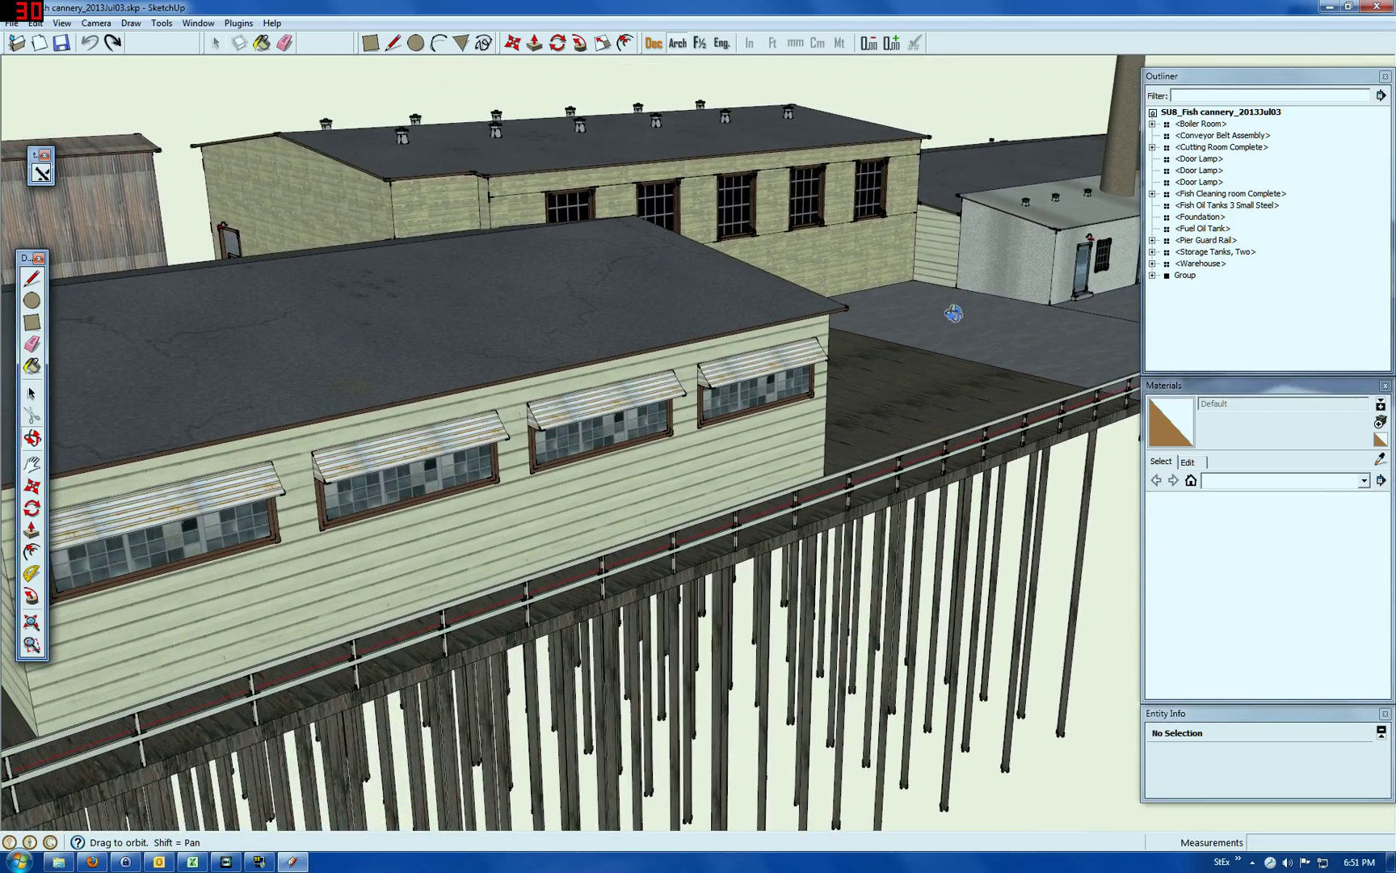
{"action": "scroll", "coordinate": [594, 408], "scroll_direction": "up", "scroll_amount": 5}
{"action": "scroll", "coordinate": [594, 412], "scroll_direction": "up", "scroll_amount": 4}
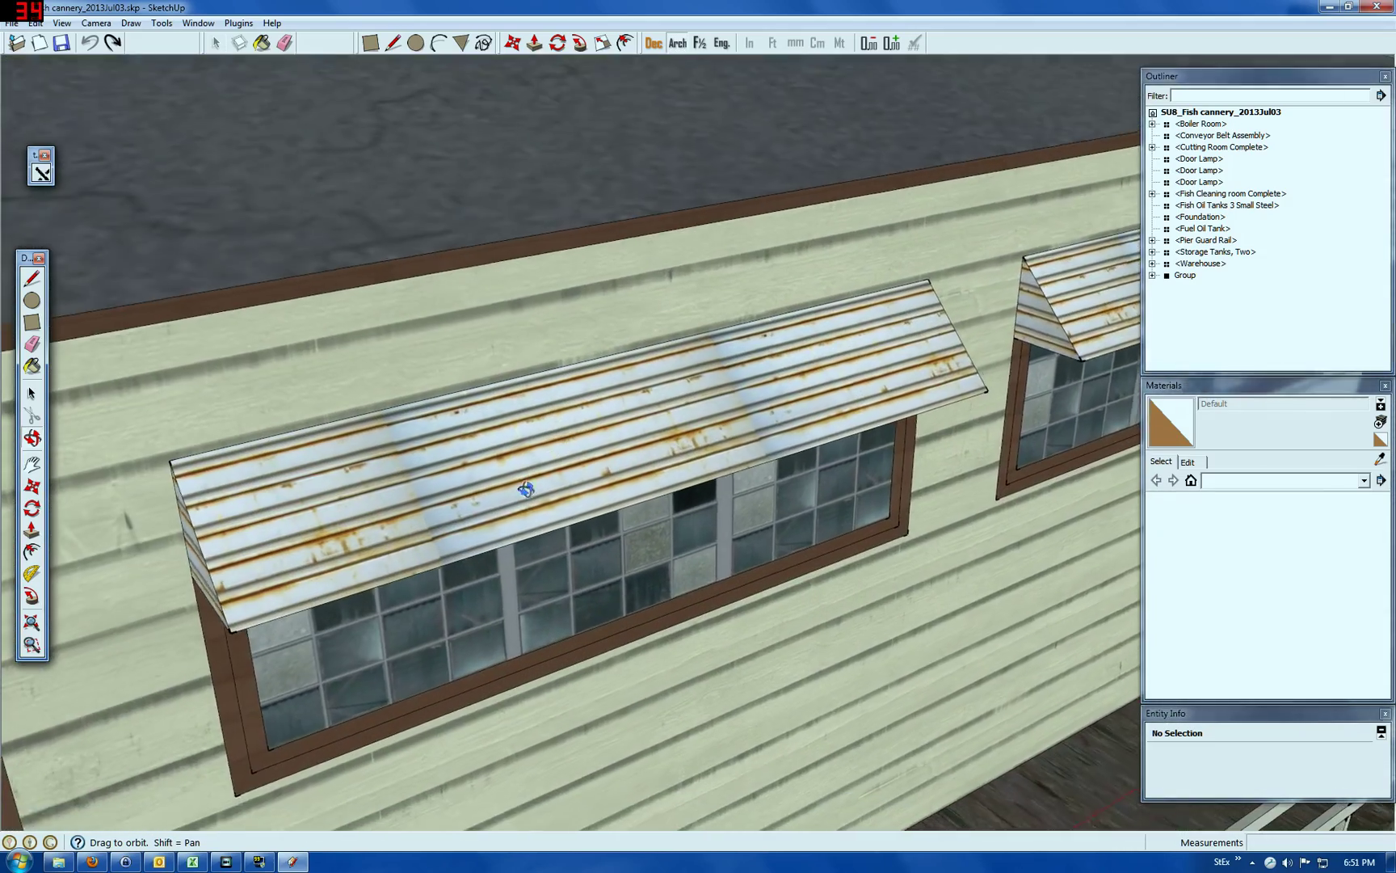
{"action": "scroll", "coordinate": [589, 387], "scroll_direction": "down", "scroll_amount": 6}
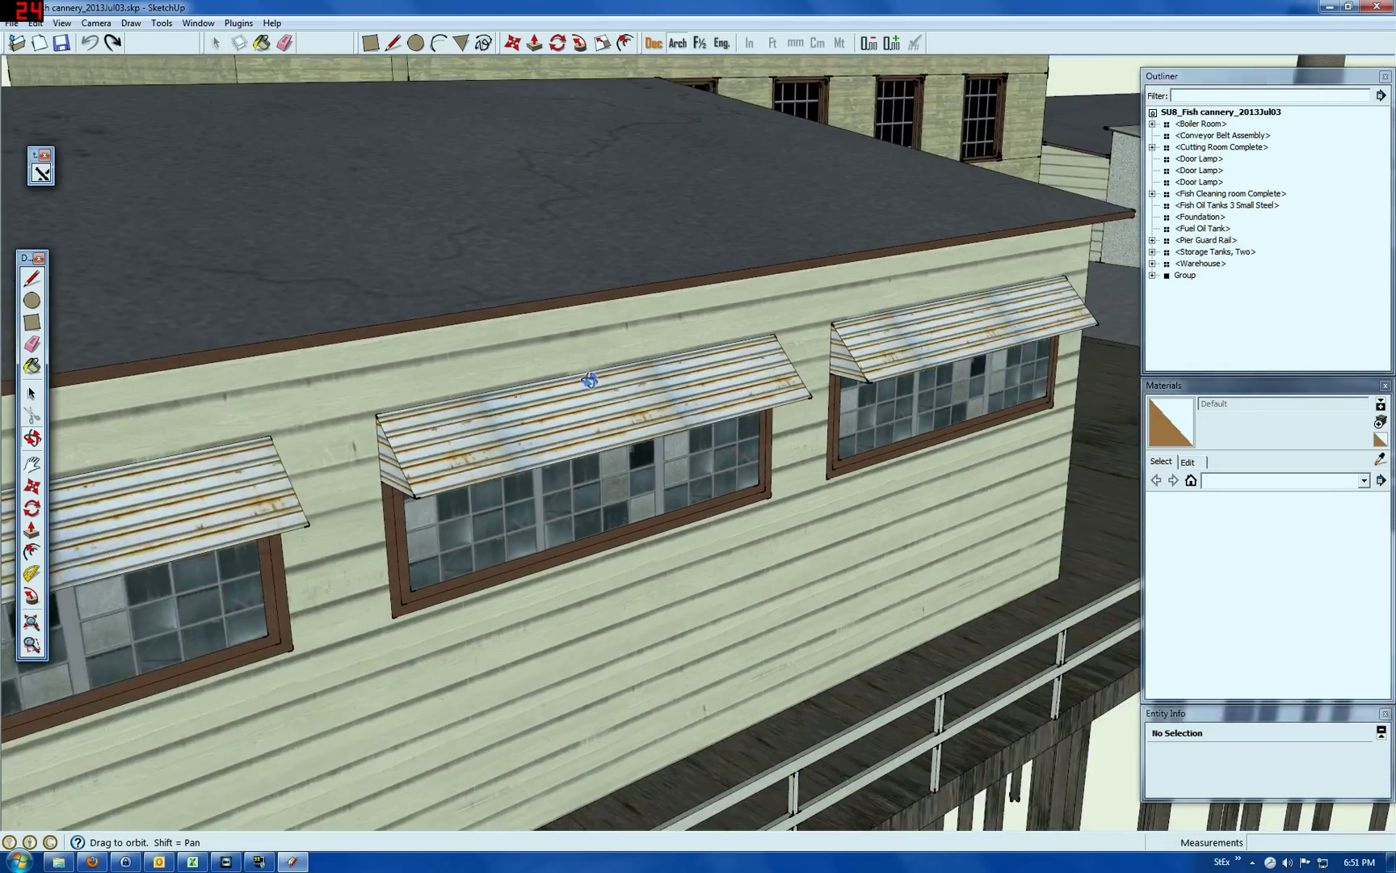
{"action": "left_click_drag", "start_coordinate": [312, 483], "coordinate": [533, 435]}
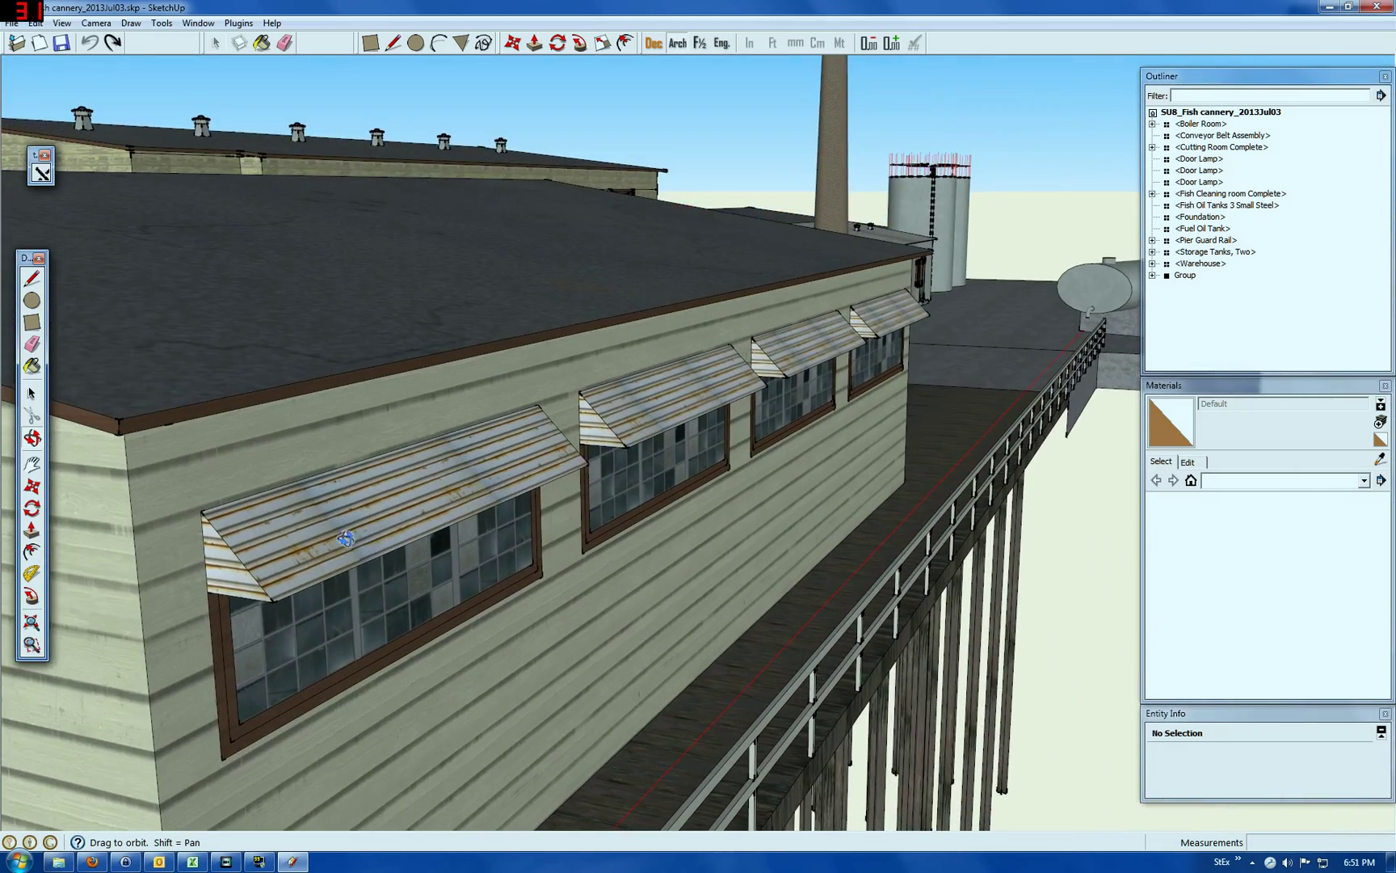
{"action": "scroll", "coordinate": [279, 574], "scroll_direction": "up", "scroll_amount": 3}
{"action": "left_click", "coordinate": [31, 394]}
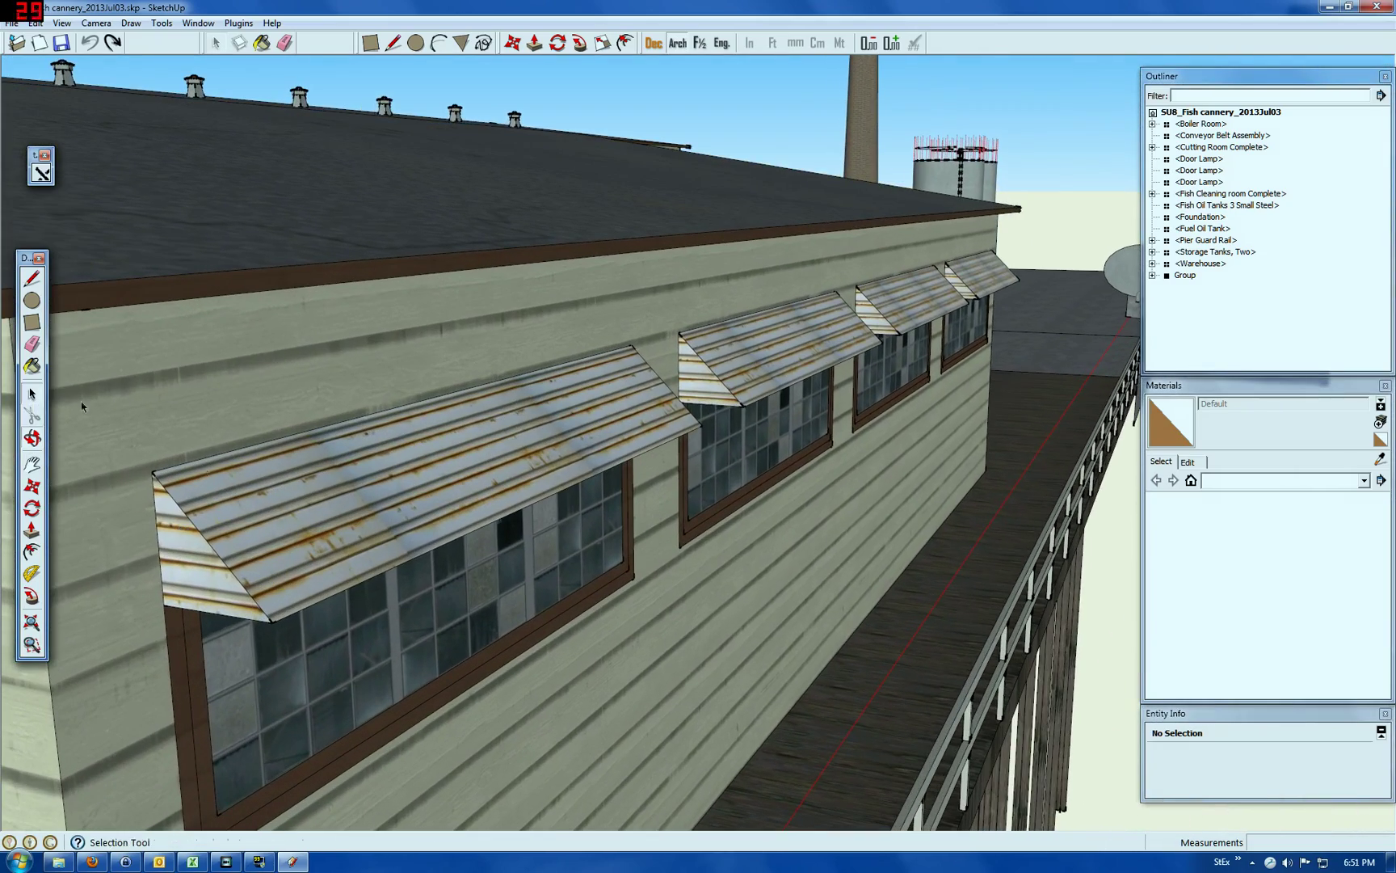
{"action": "left_click", "coordinate": [312, 531]}
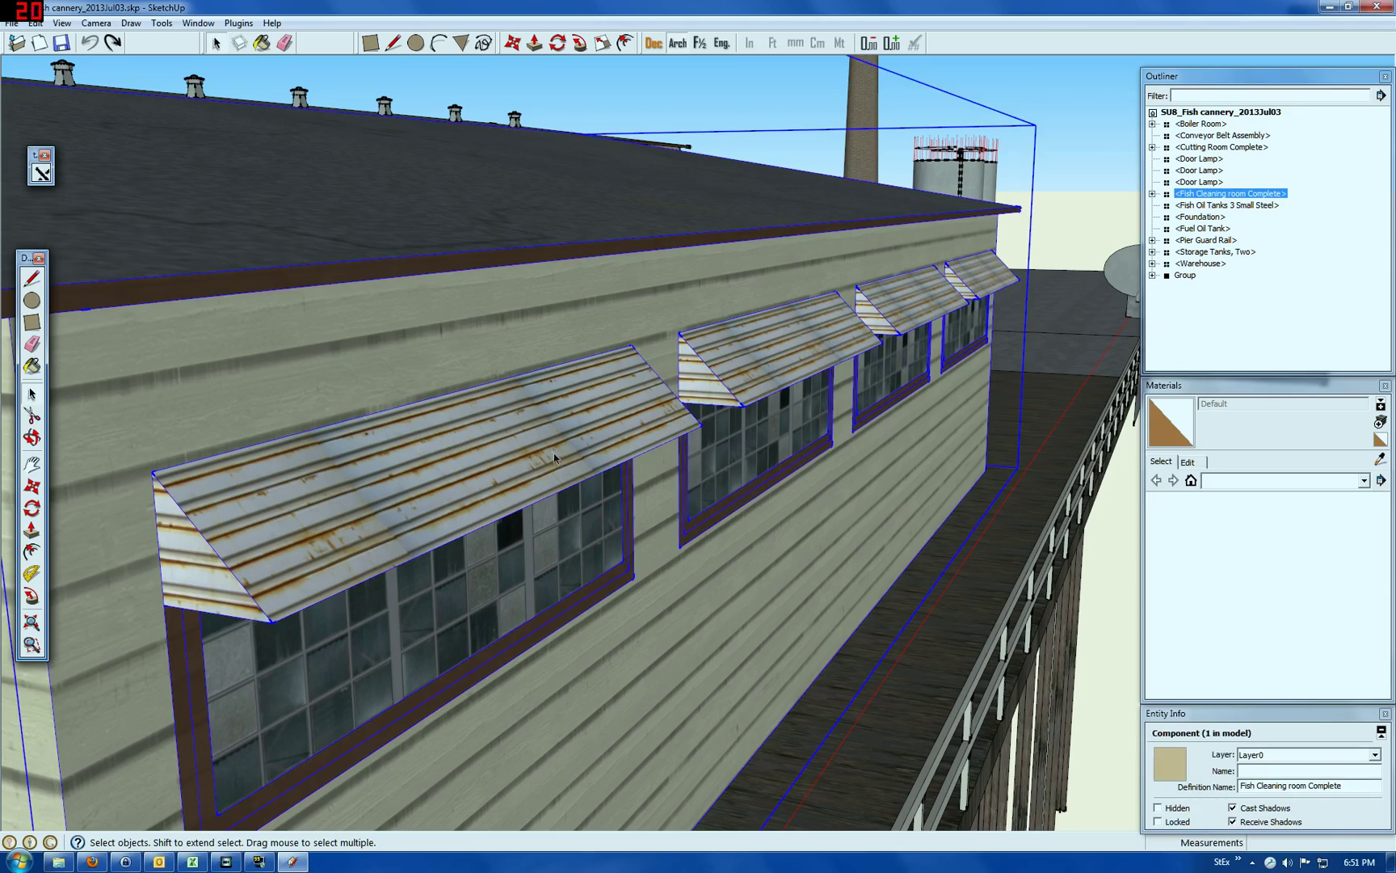
Step: View the cannery complex as a whole and count the triangles in the entire model
{"action": "scroll", "coordinate": [550, 453], "scroll_direction": "down", "scroll_amount": 5}
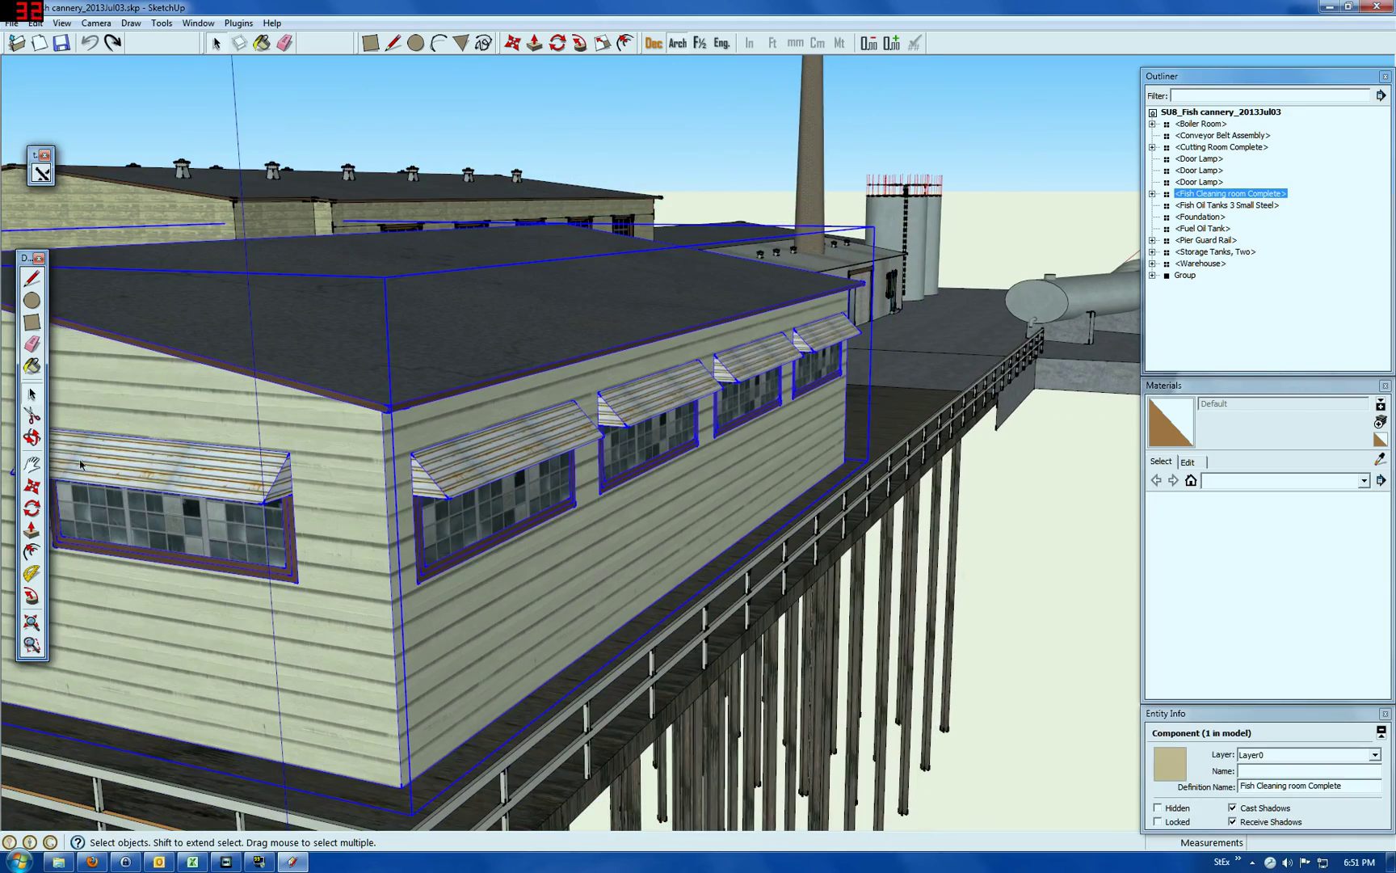
{"action": "left_click", "coordinate": [31, 437]}
{"action": "left_click_drag", "start_coordinate": [683, 307], "coordinate": [582, 321]}
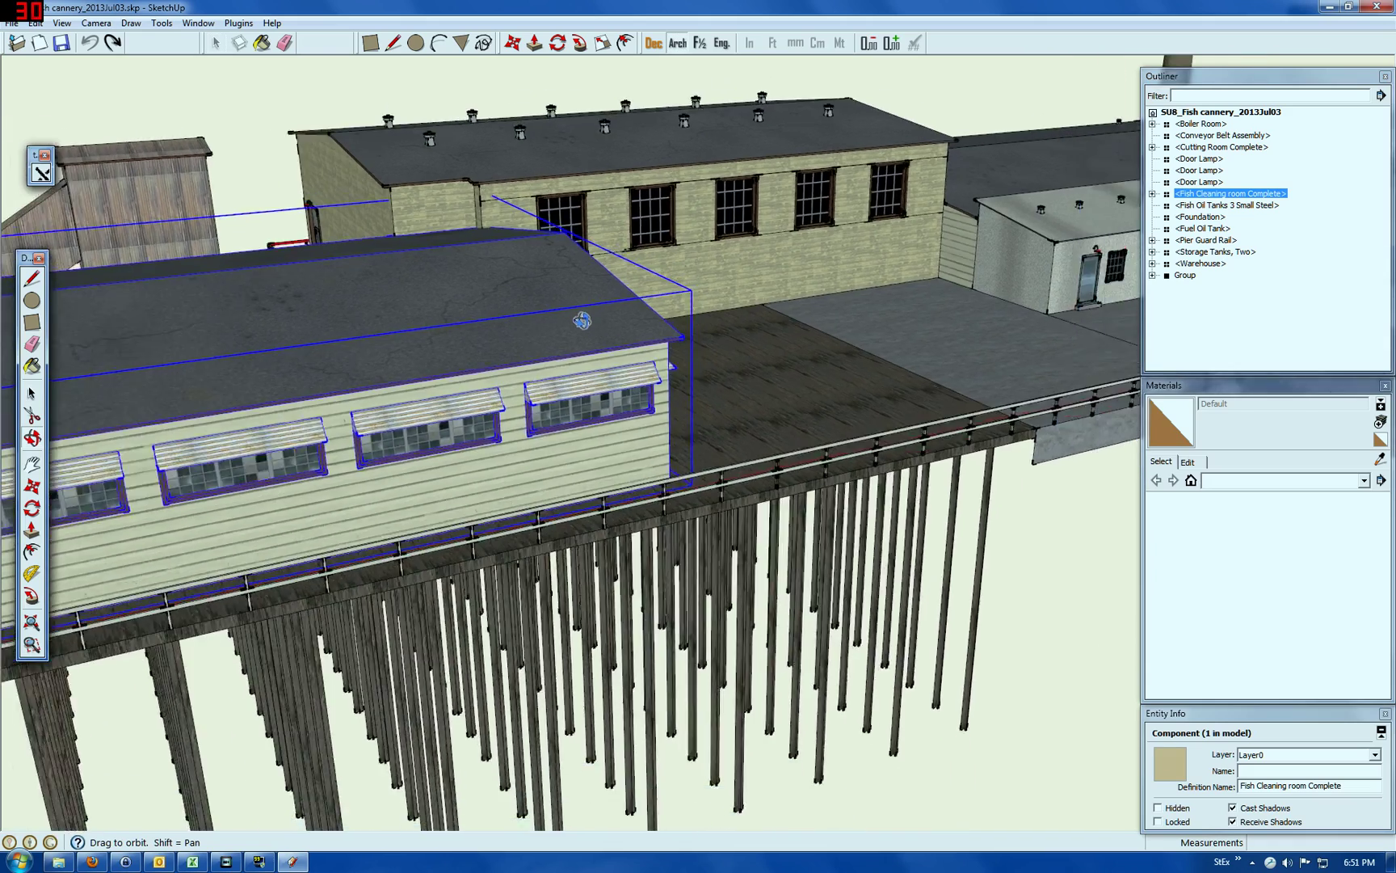
{"action": "scroll", "coordinate": [580, 323], "scroll_direction": "down", "scroll_amount": 4}
{"action": "scroll", "coordinate": [468, 365], "scroll_direction": "down", "scroll_amount": 3}
{"action": "scroll", "coordinate": [783, 260], "scroll_direction": "up", "scroll_amount": 2}
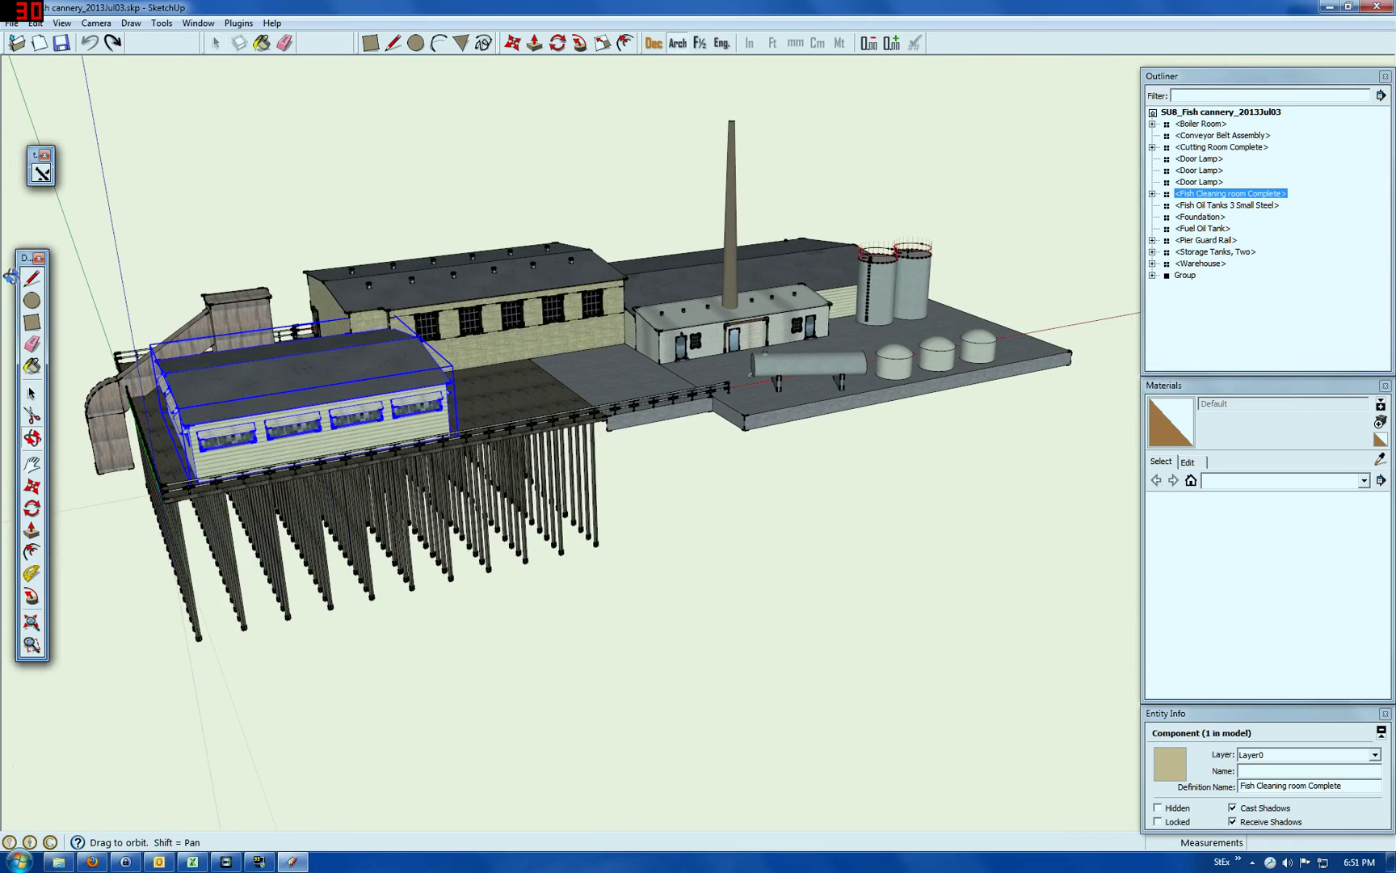
{"action": "left_click", "coordinate": [32, 394]}
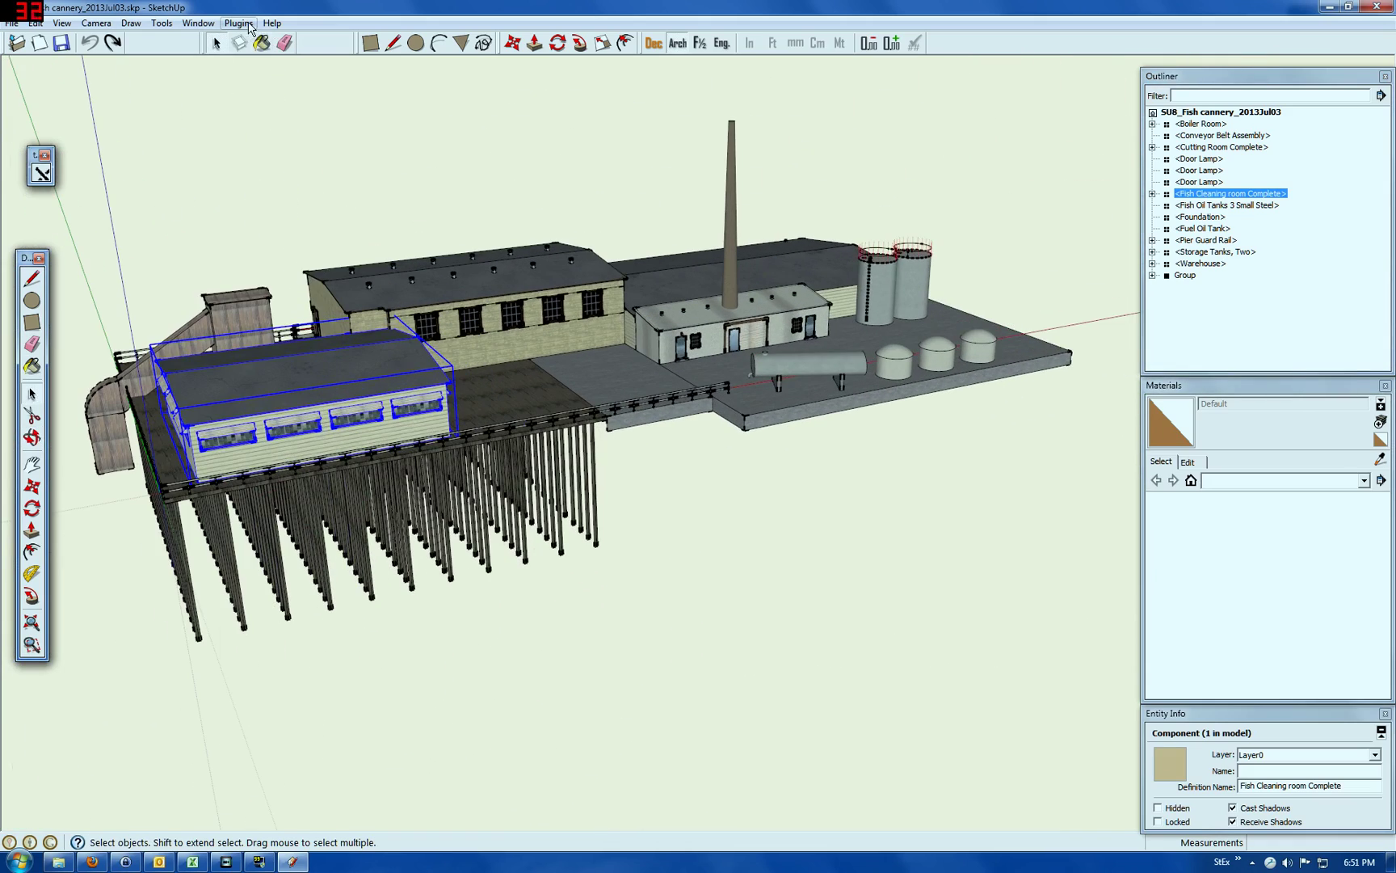
{"action": "left_click", "coordinate": [237, 24]}
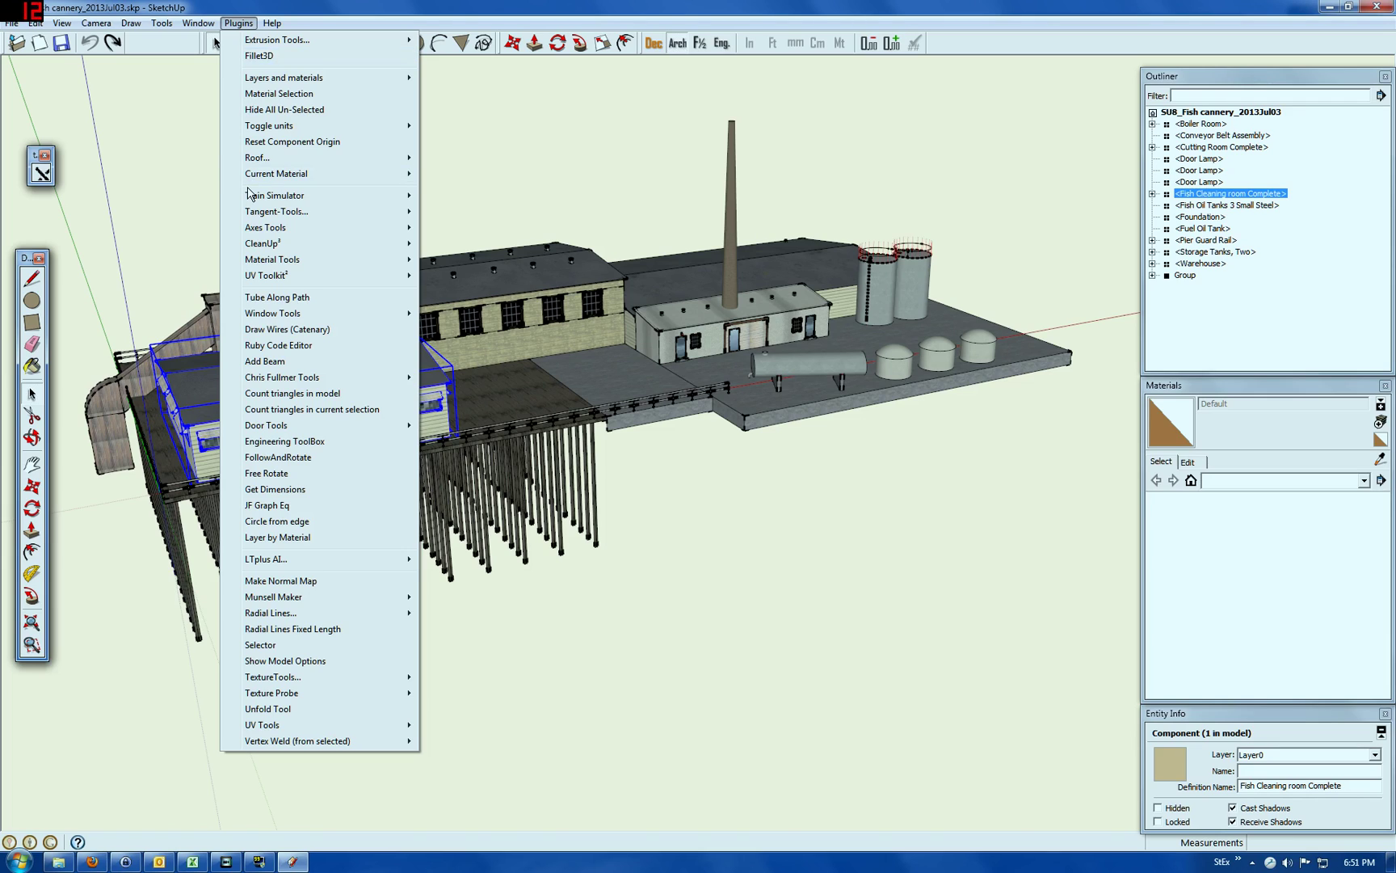
{"action": "left_click", "coordinate": [274, 394]}
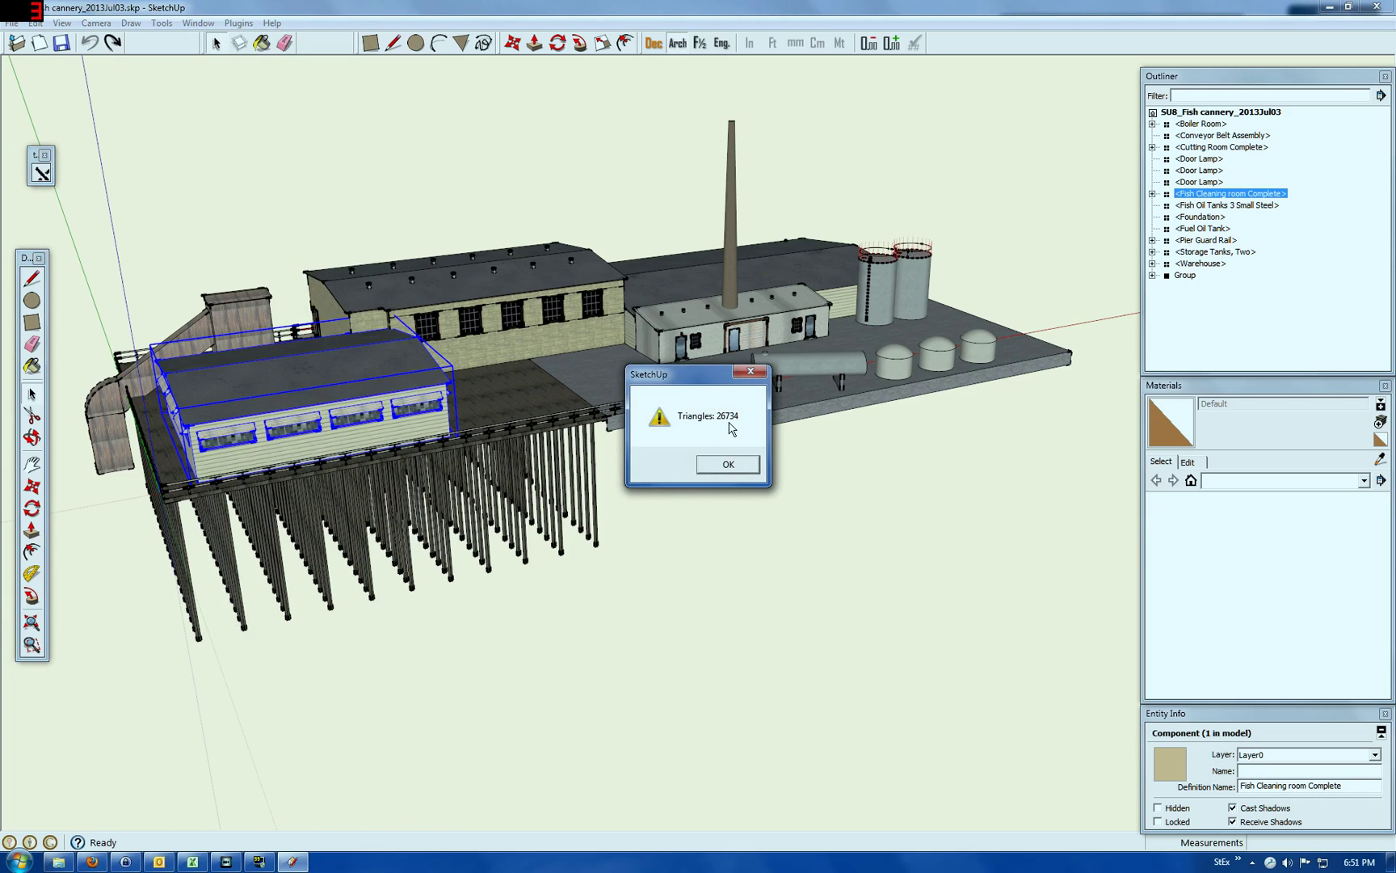
{"action": "left_click", "coordinate": [728, 465]}
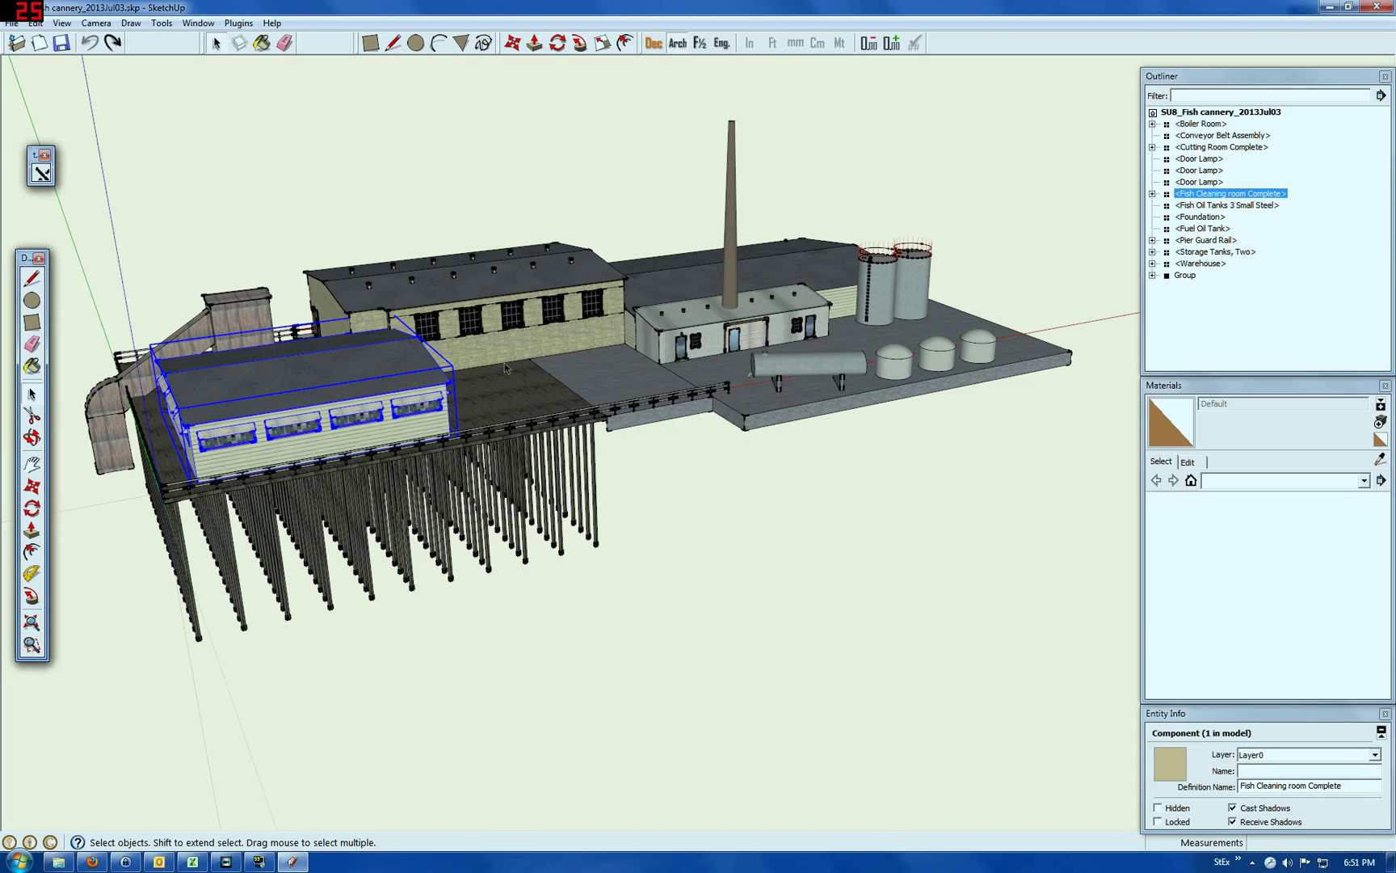
Step: Select the group of pilings under the pier and count the triangles in that selection
{"action": "left_click", "coordinate": [31, 437]}
{"action": "left_click_drag", "start_coordinate": [288, 350], "coordinate": [318, 509]}
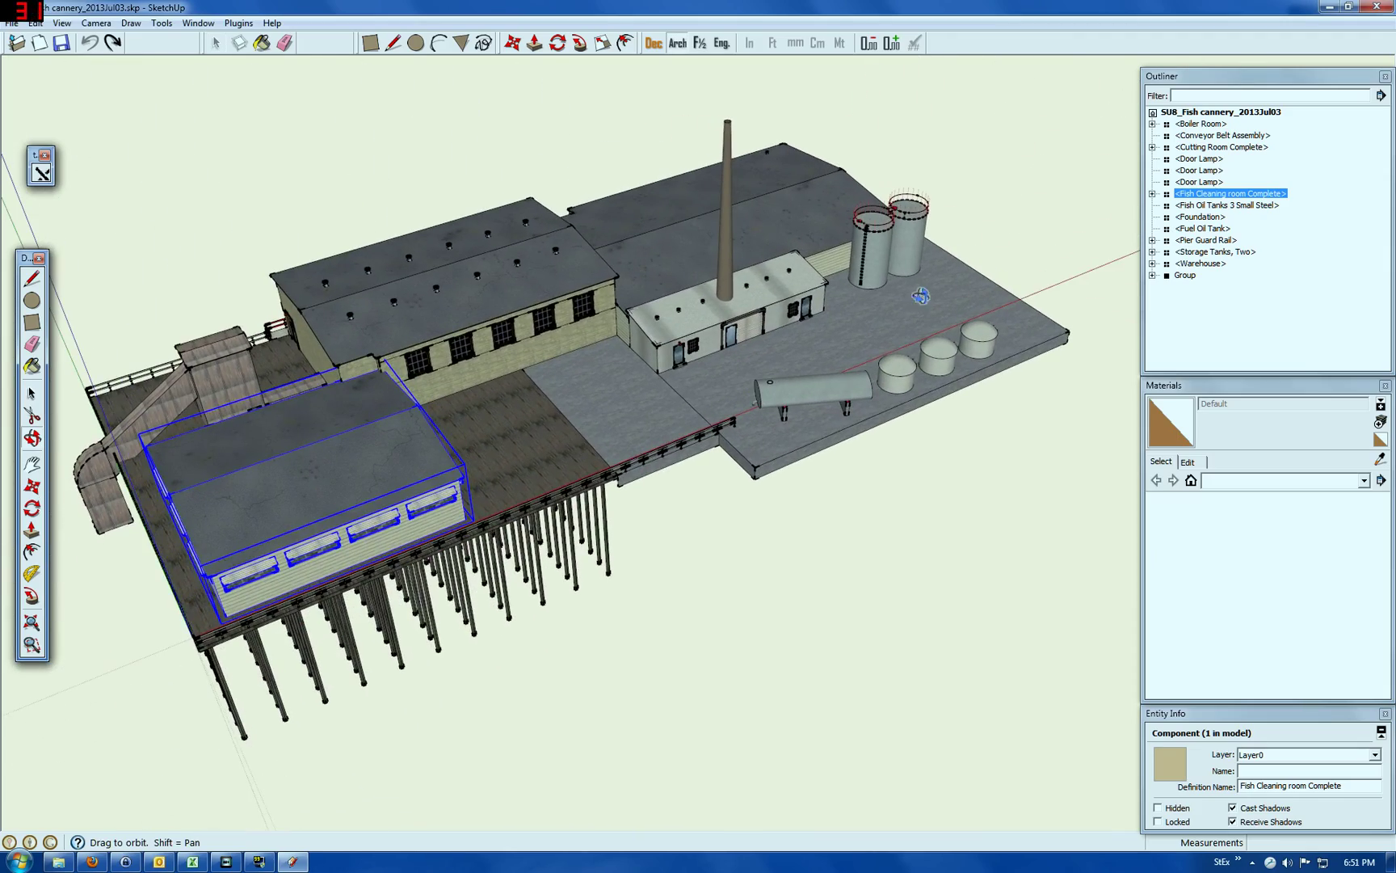
{"action": "left_click_drag", "start_coordinate": [607, 421], "coordinate": [497, 306]}
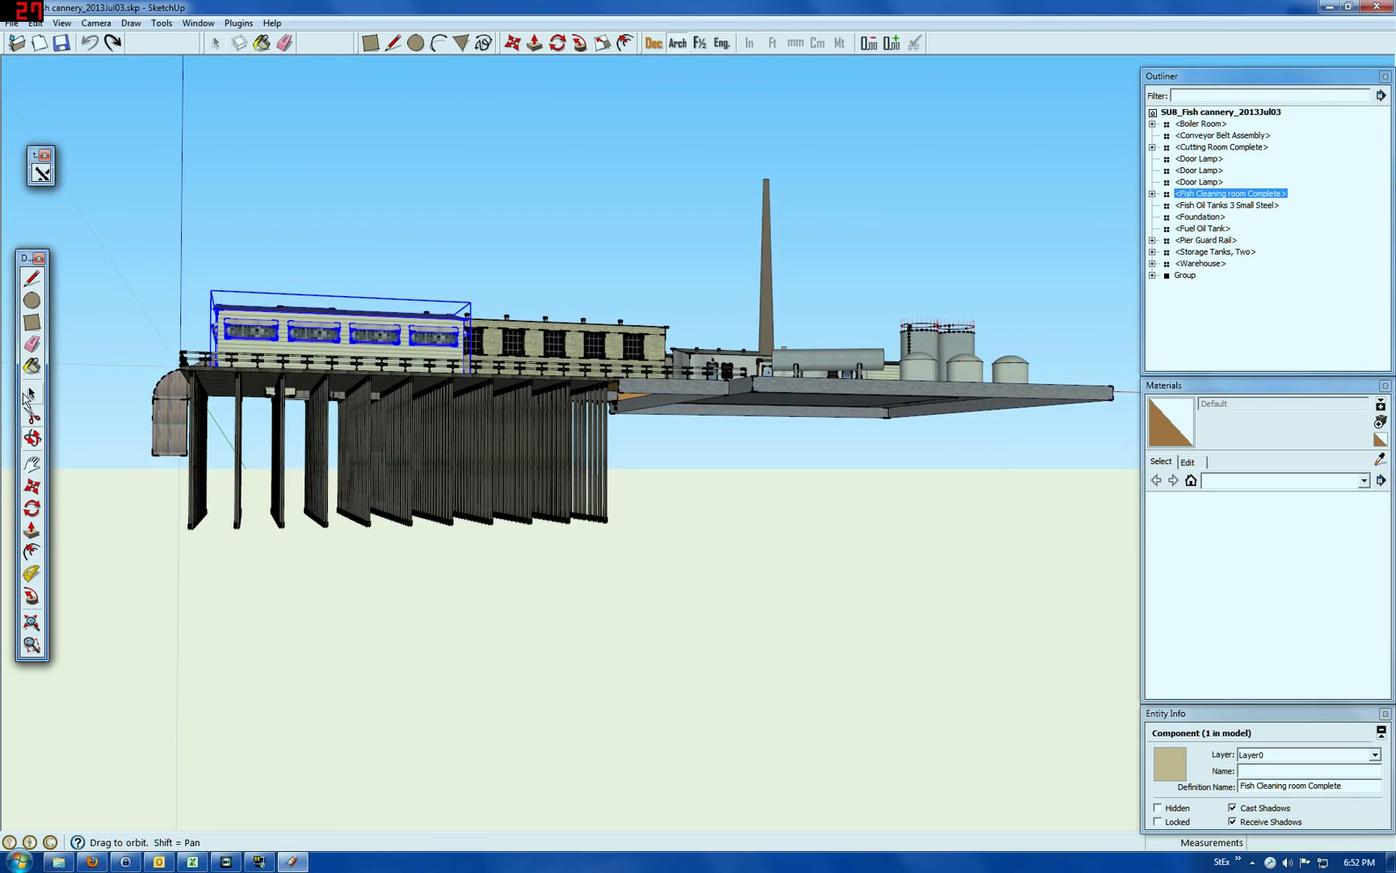
{"action": "left_click", "coordinate": [32, 393]}
{"action": "left_click_drag", "start_coordinate": [242, 498], "coordinate": [144, 482]}
{"action": "left_click", "coordinate": [239, 23]}
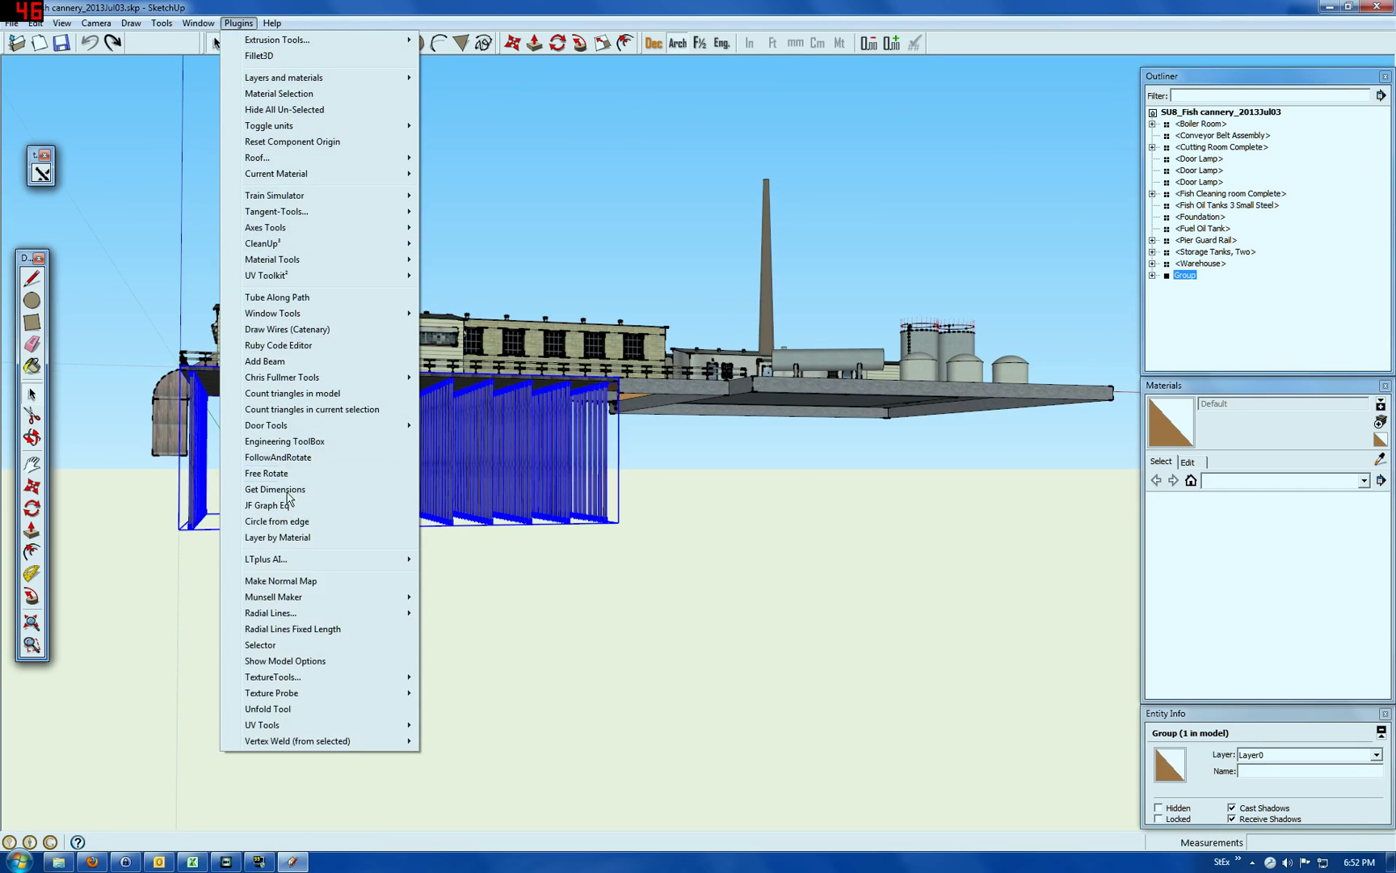
{"action": "left_click", "coordinate": [286, 409]}
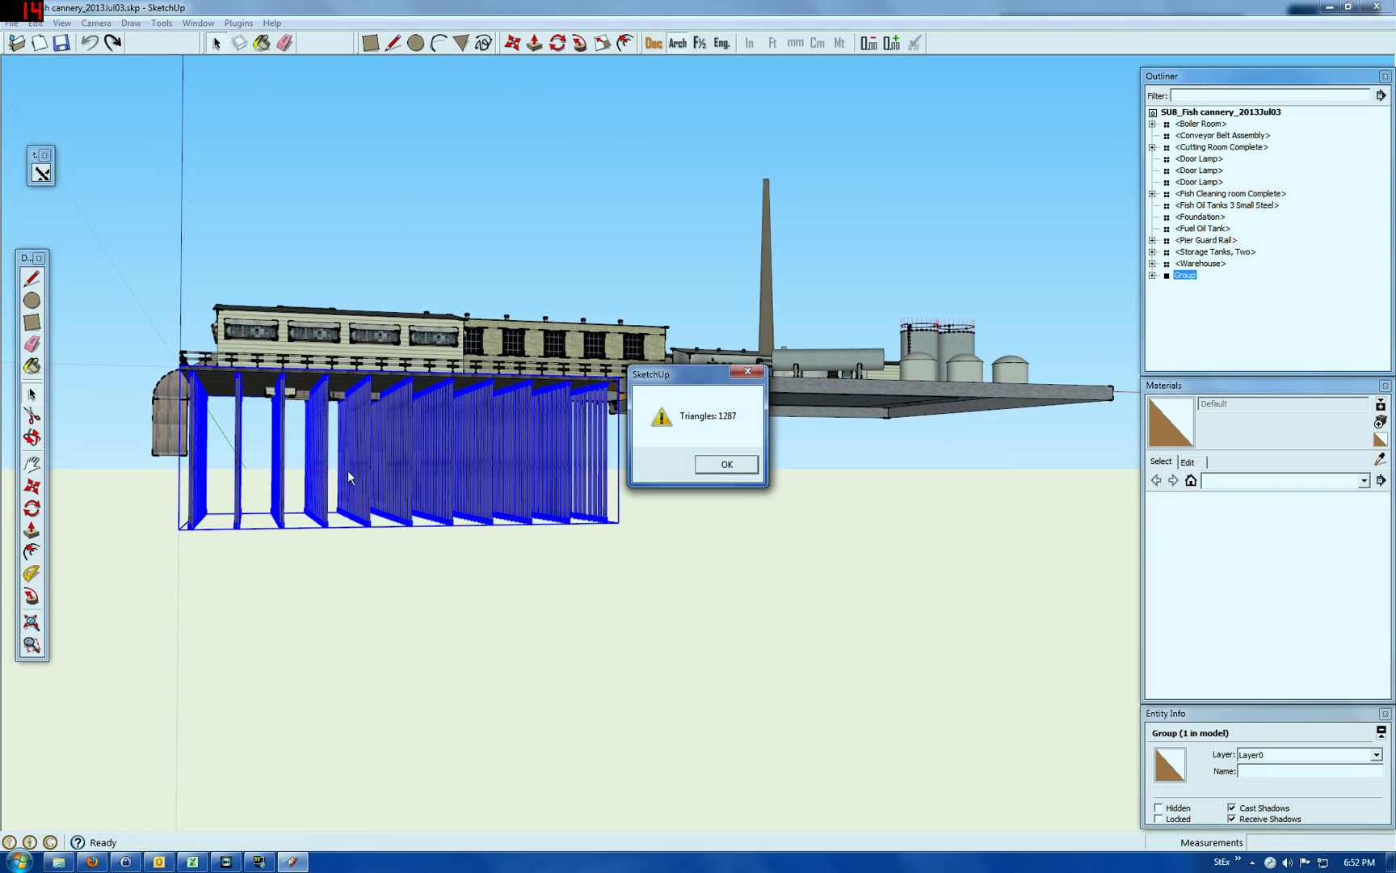
{"action": "left_click", "coordinate": [737, 467]}
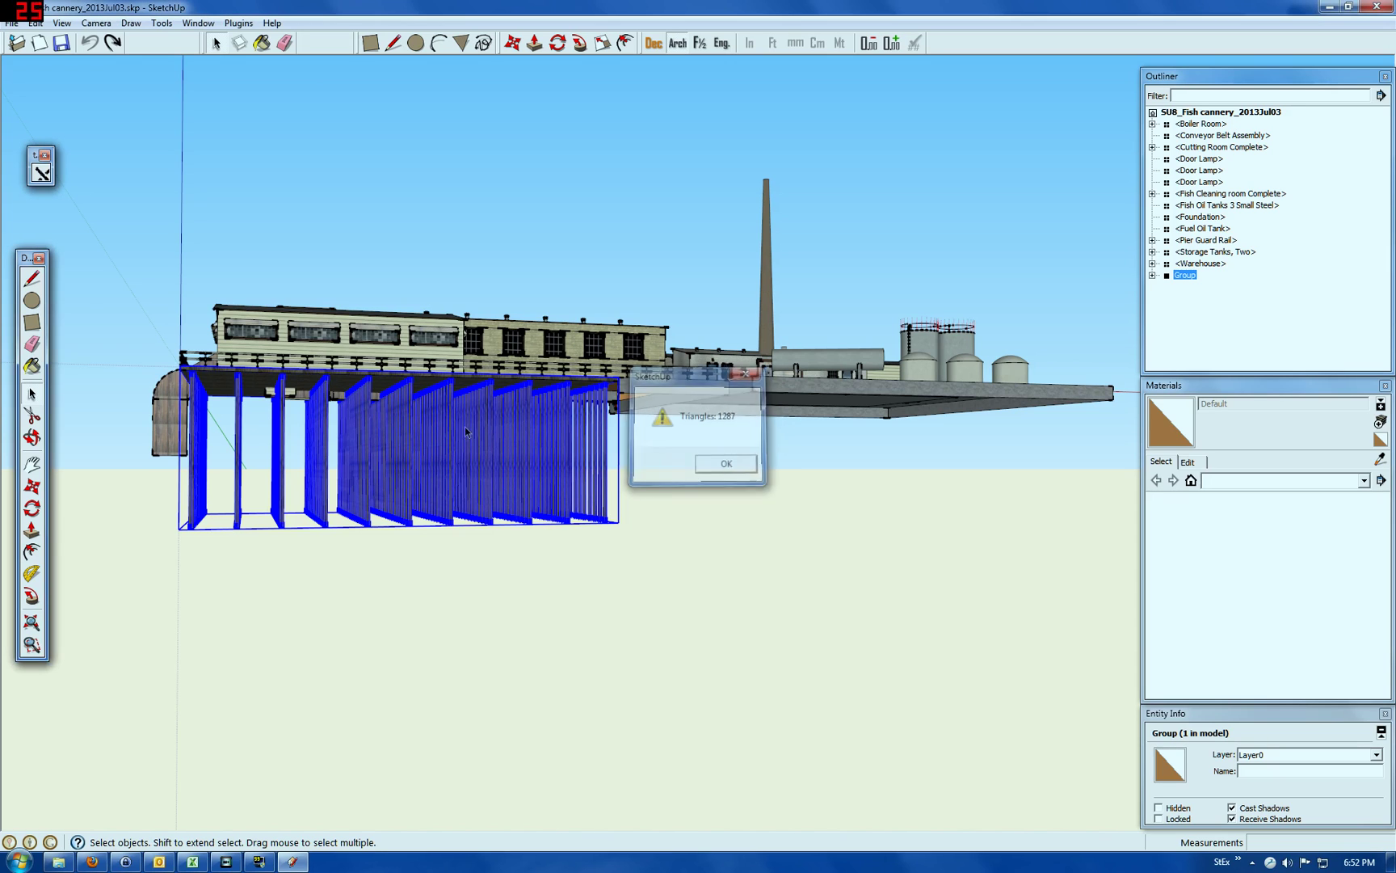
Step: Select the two tall storage tanks beside the warehouse and count the triangles in that selection
{"action": "left_click", "coordinate": [33, 437]}
{"action": "left_click_drag", "start_coordinate": [312, 406], "coordinate": [908, 426]}
{"action": "scroll", "coordinate": [909, 495], "scroll_direction": "up", "scroll_amount": 5}
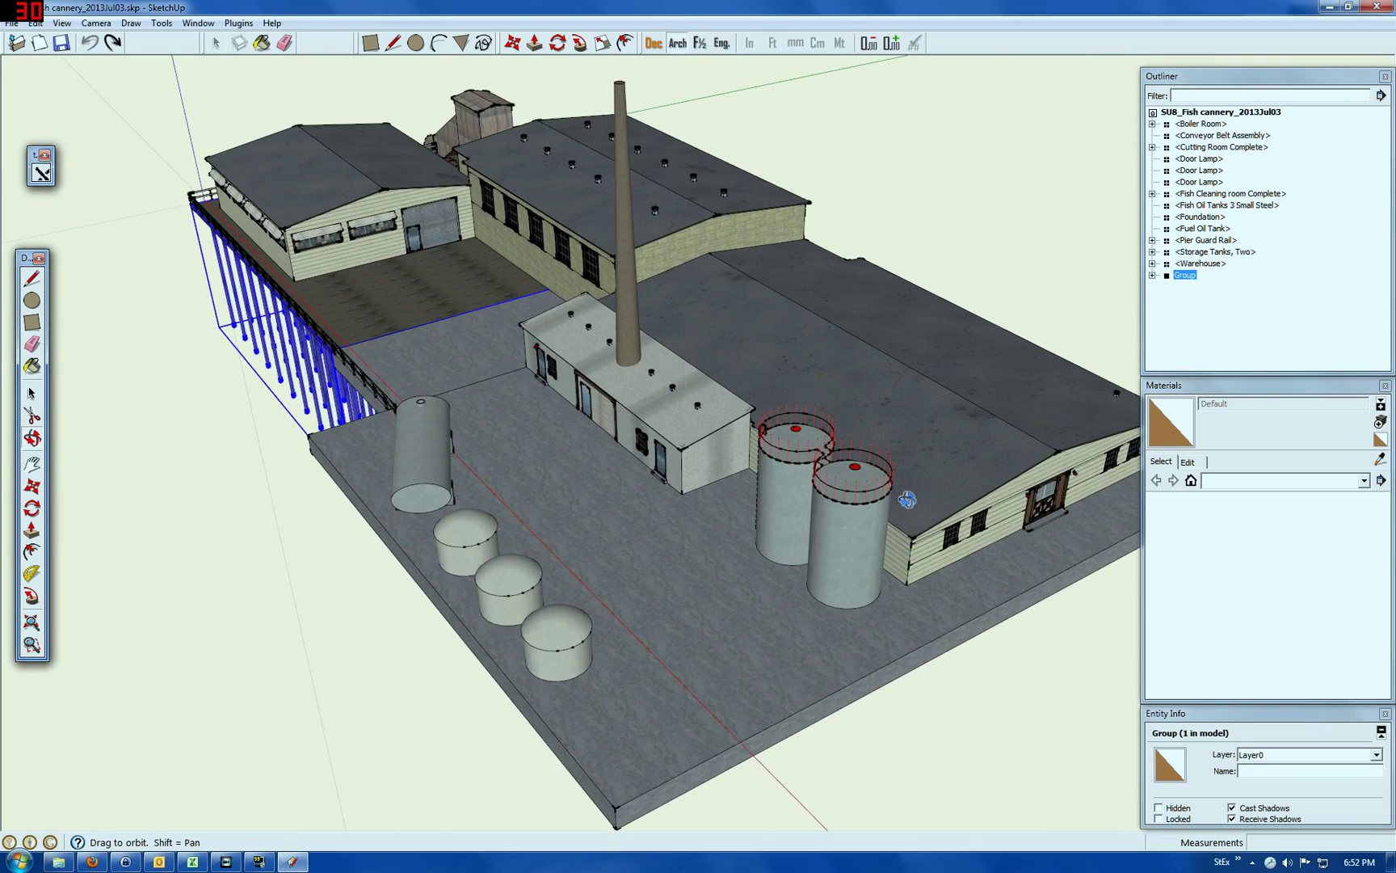
{"action": "left_click", "coordinate": [32, 393]}
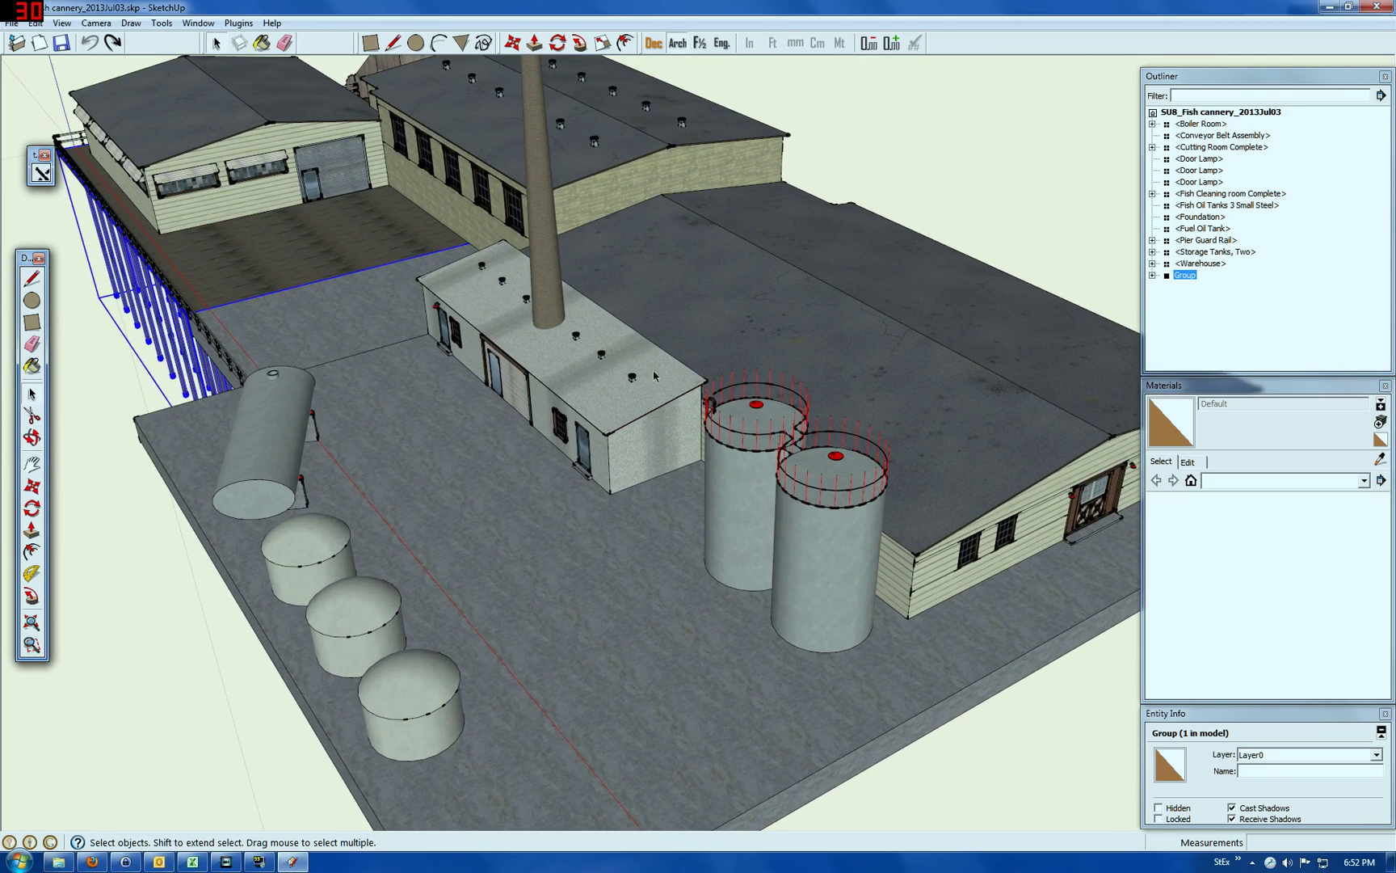
{"action": "left_click", "coordinate": [825, 515]}
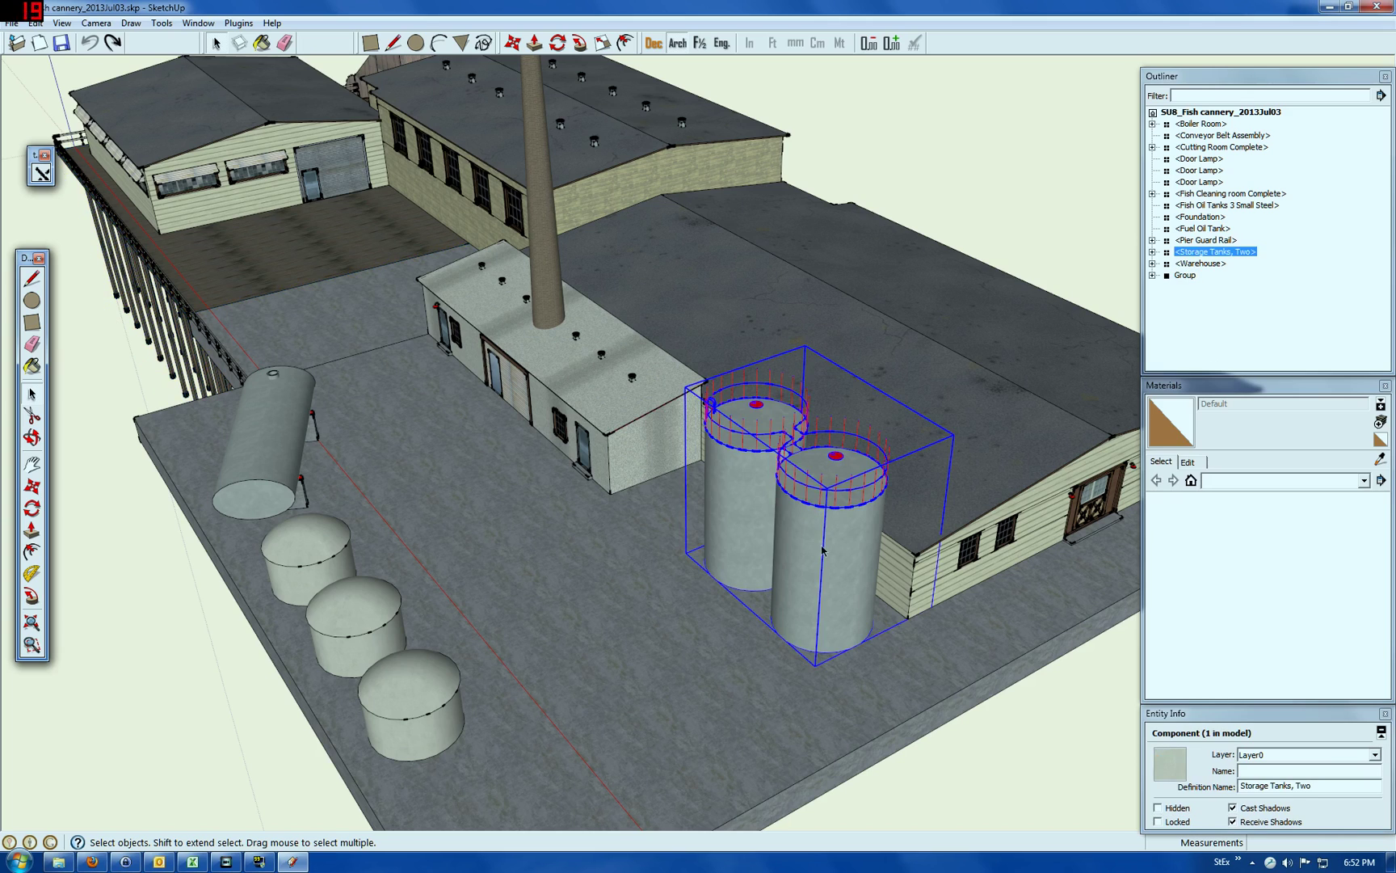
{"action": "left_click", "coordinate": [239, 22]}
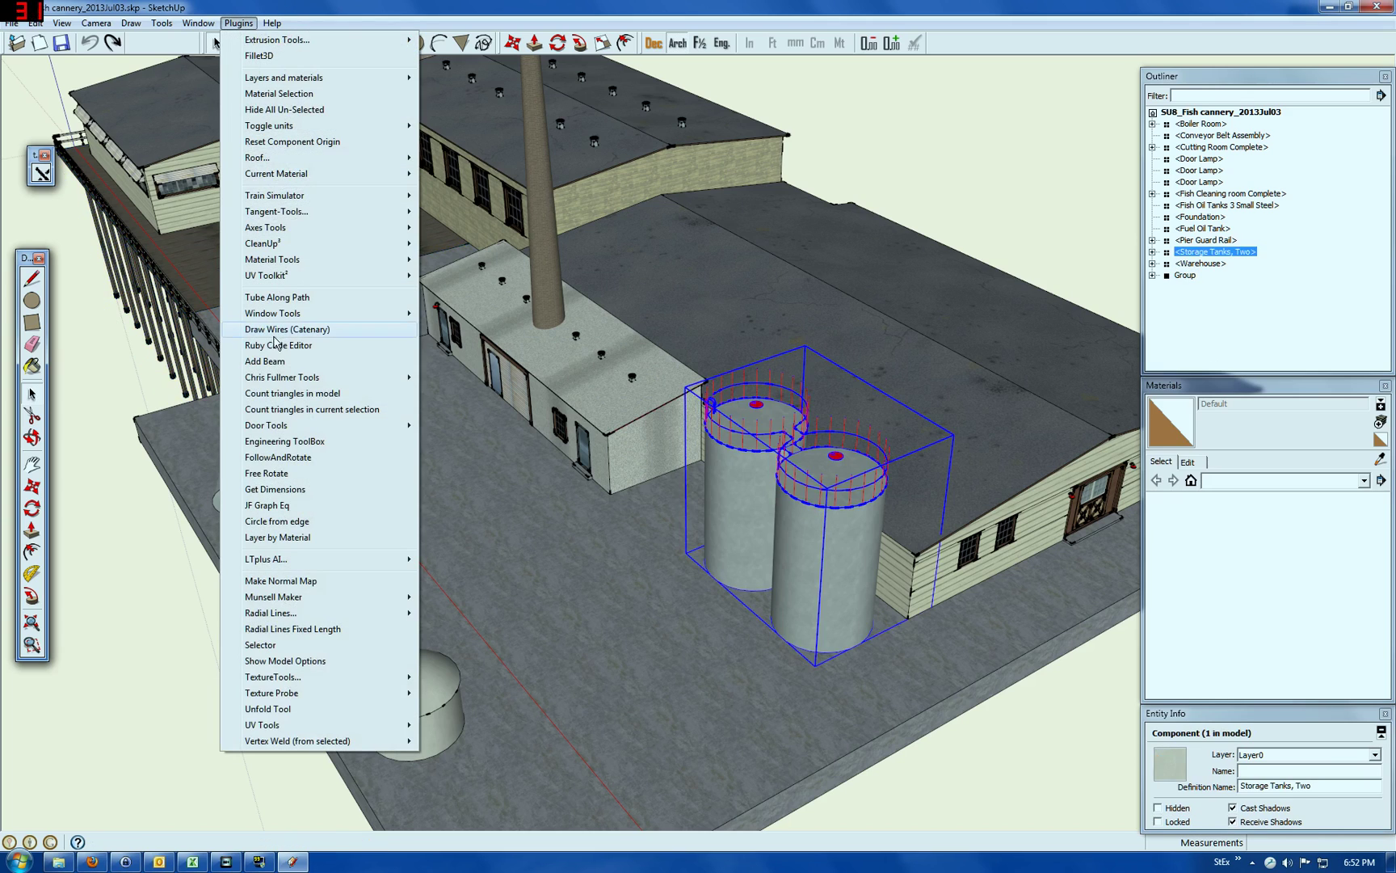
{"action": "left_click", "coordinate": [295, 409]}
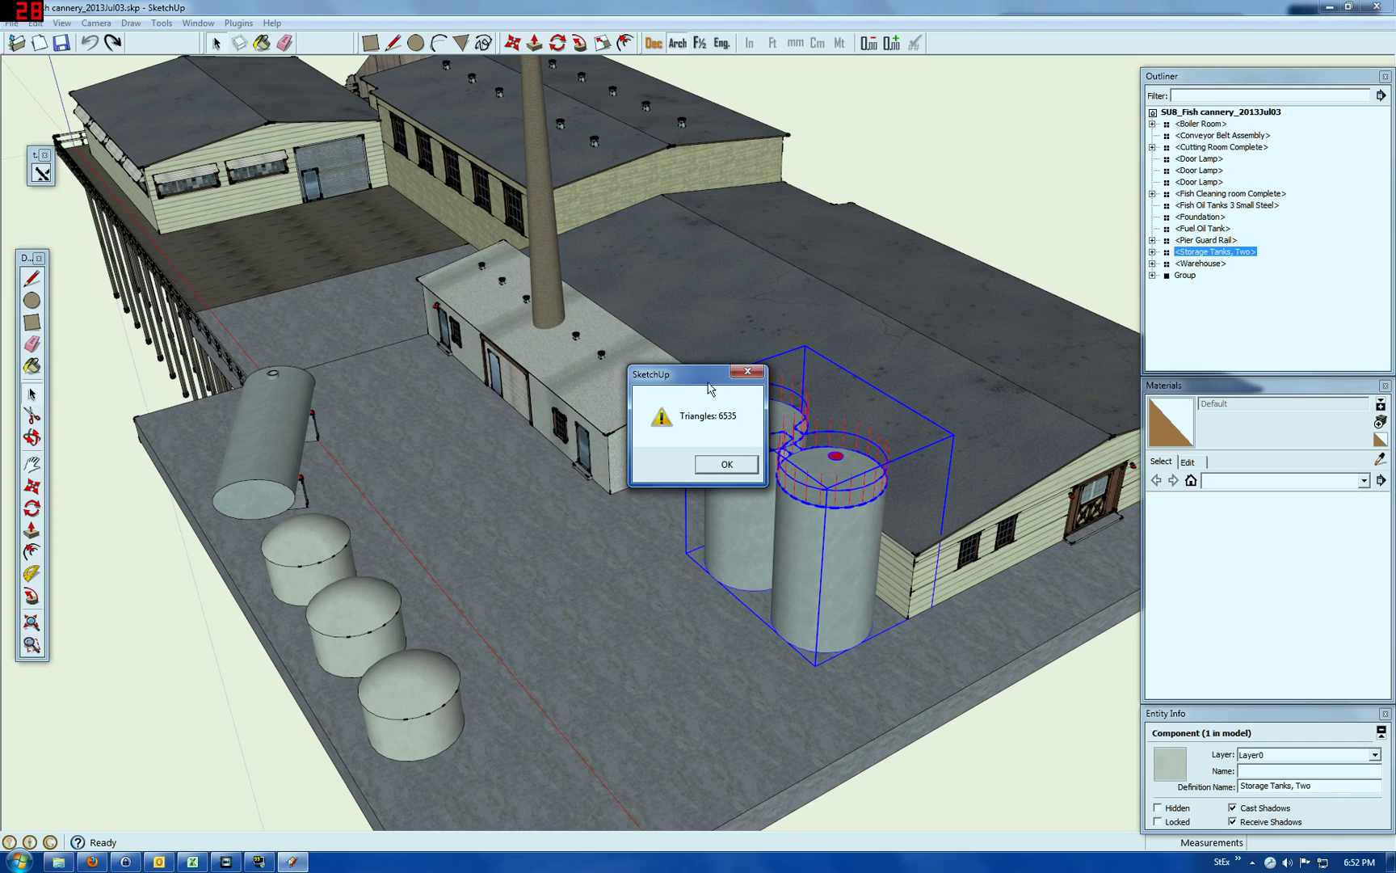
{"action": "left_click_drag", "start_coordinate": [709, 389], "coordinate": [630, 444]}
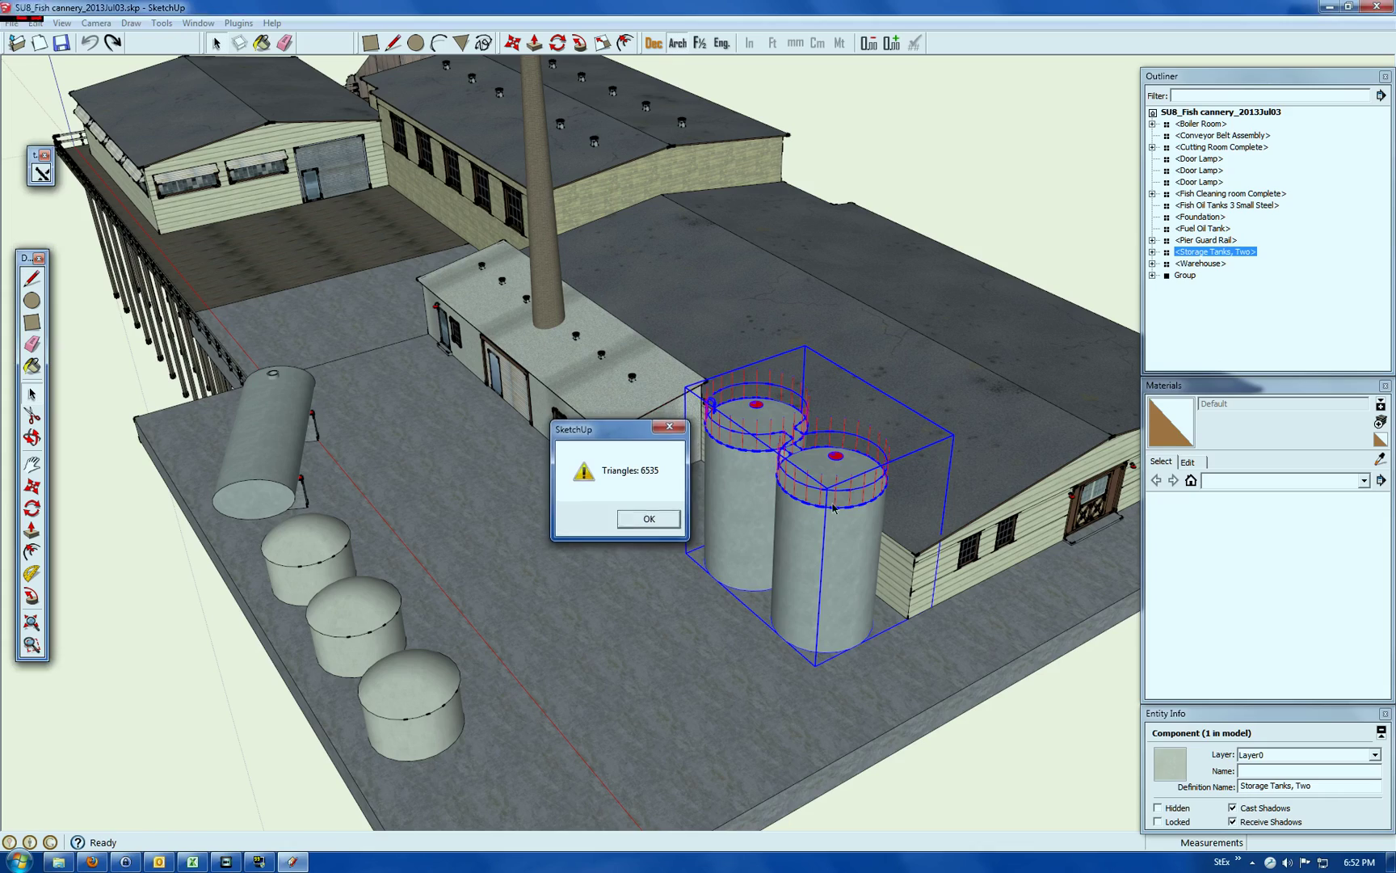
{"action": "left_click", "coordinate": [676, 521]}
Step: Open the two storage tanks component for editing and select the top edge of a front railing post on the nearer tank
{"action": "scroll", "coordinate": [860, 502], "scroll_direction": "up", "scroll_amount": 8}
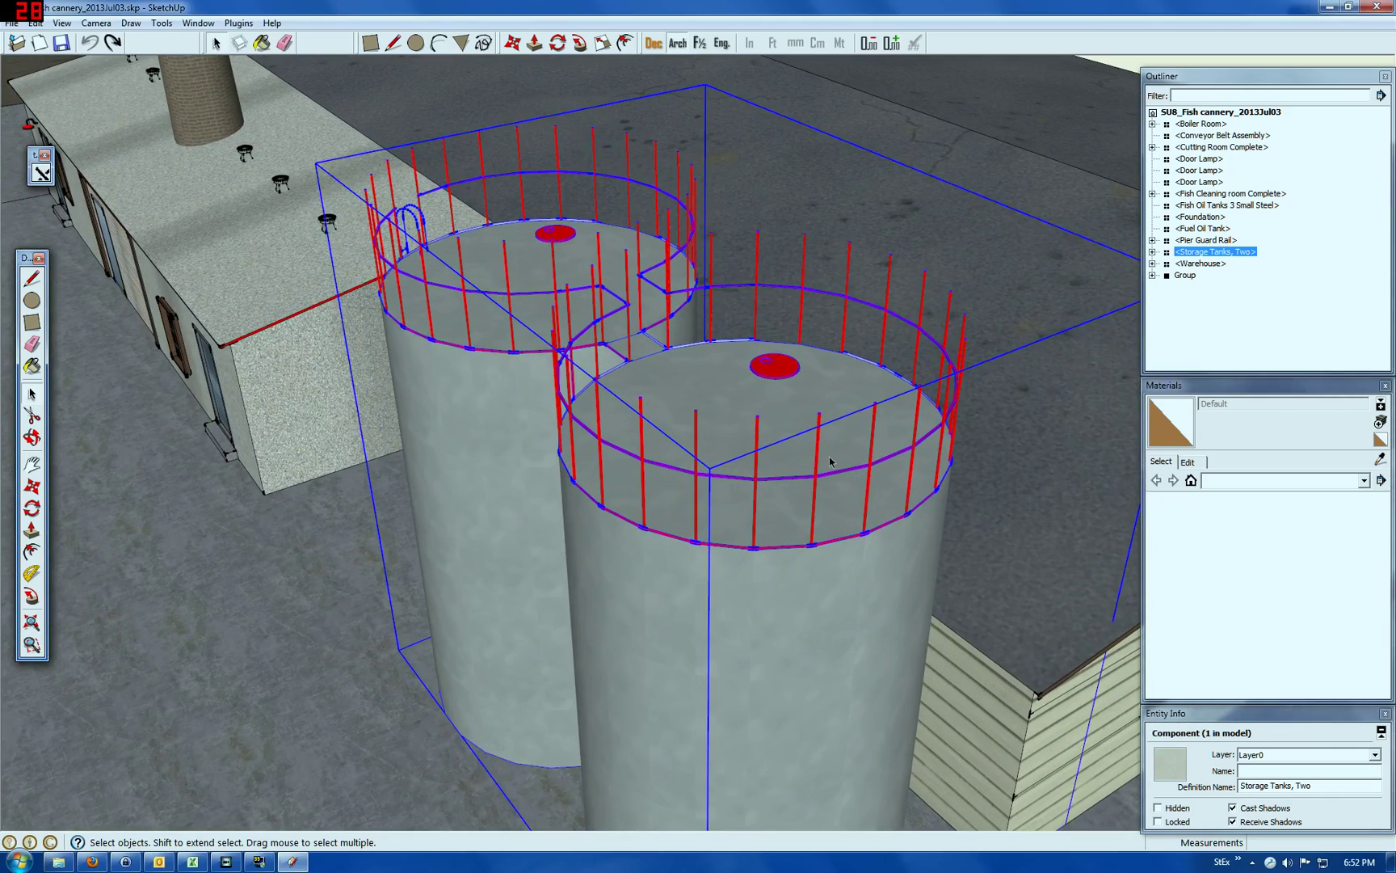
{"action": "scroll", "coordinate": [748, 414], "scroll_direction": "up", "scroll_amount": 10}
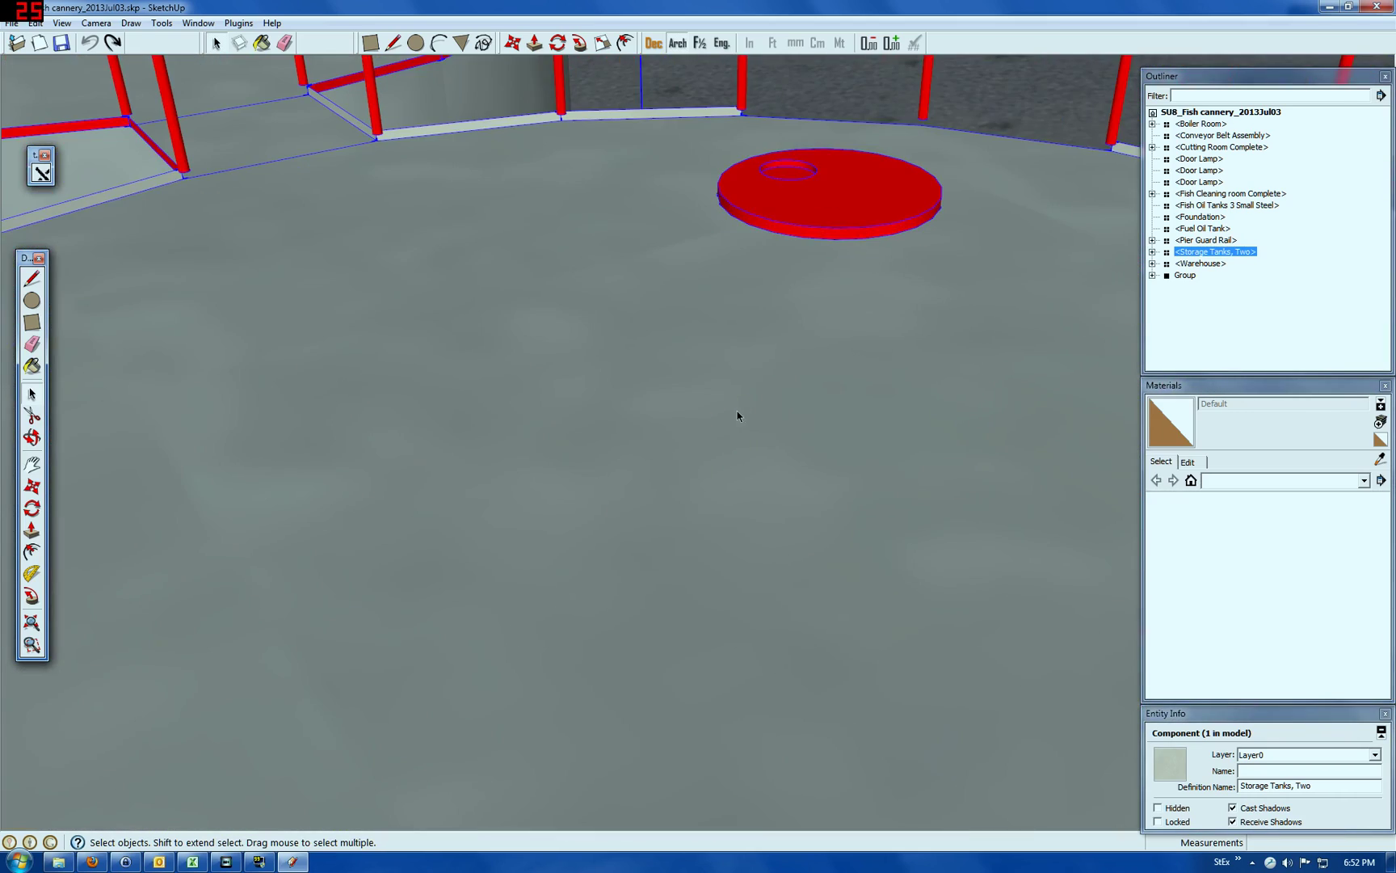
{"action": "scroll", "coordinate": [622, 427], "scroll_direction": "down", "scroll_amount": 4}
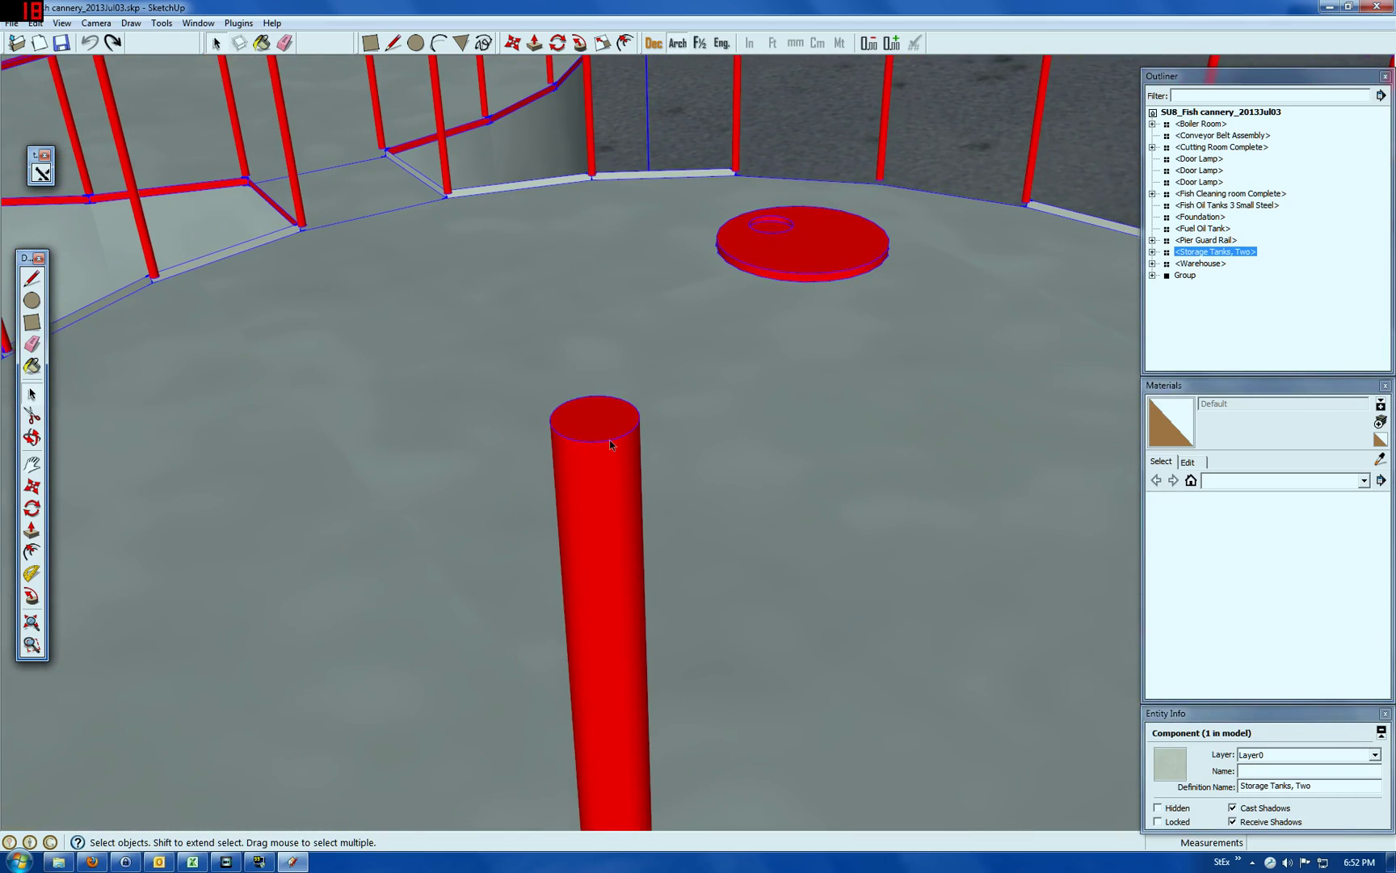
{"action": "scroll", "coordinate": [610, 441], "scroll_direction": "down", "scroll_amount": 4}
{"action": "right_click", "coordinate": [615, 447]}
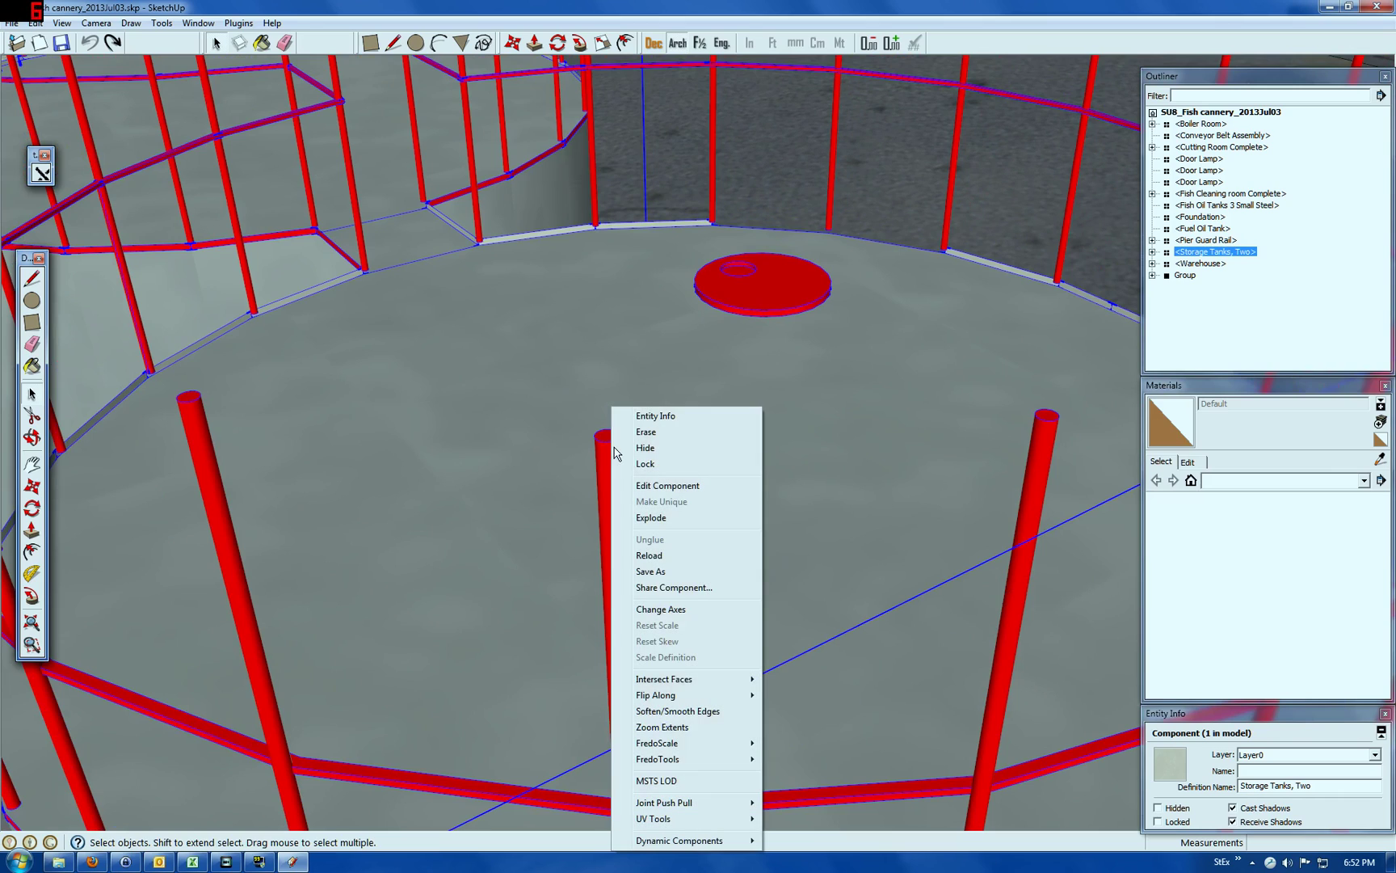
{"action": "left_click", "coordinate": [685, 488]}
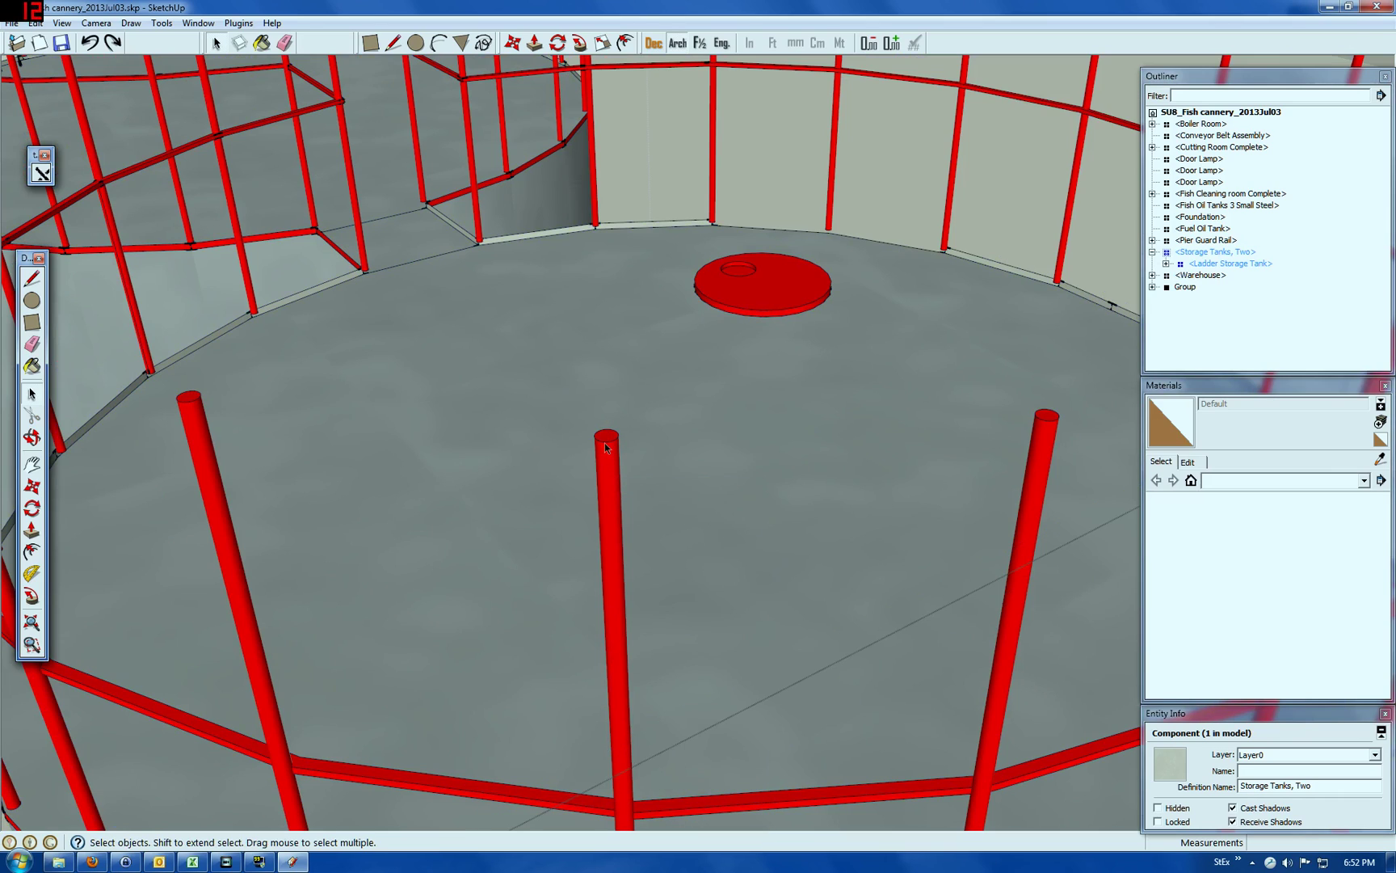
{"action": "left_click", "coordinate": [606, 440]}
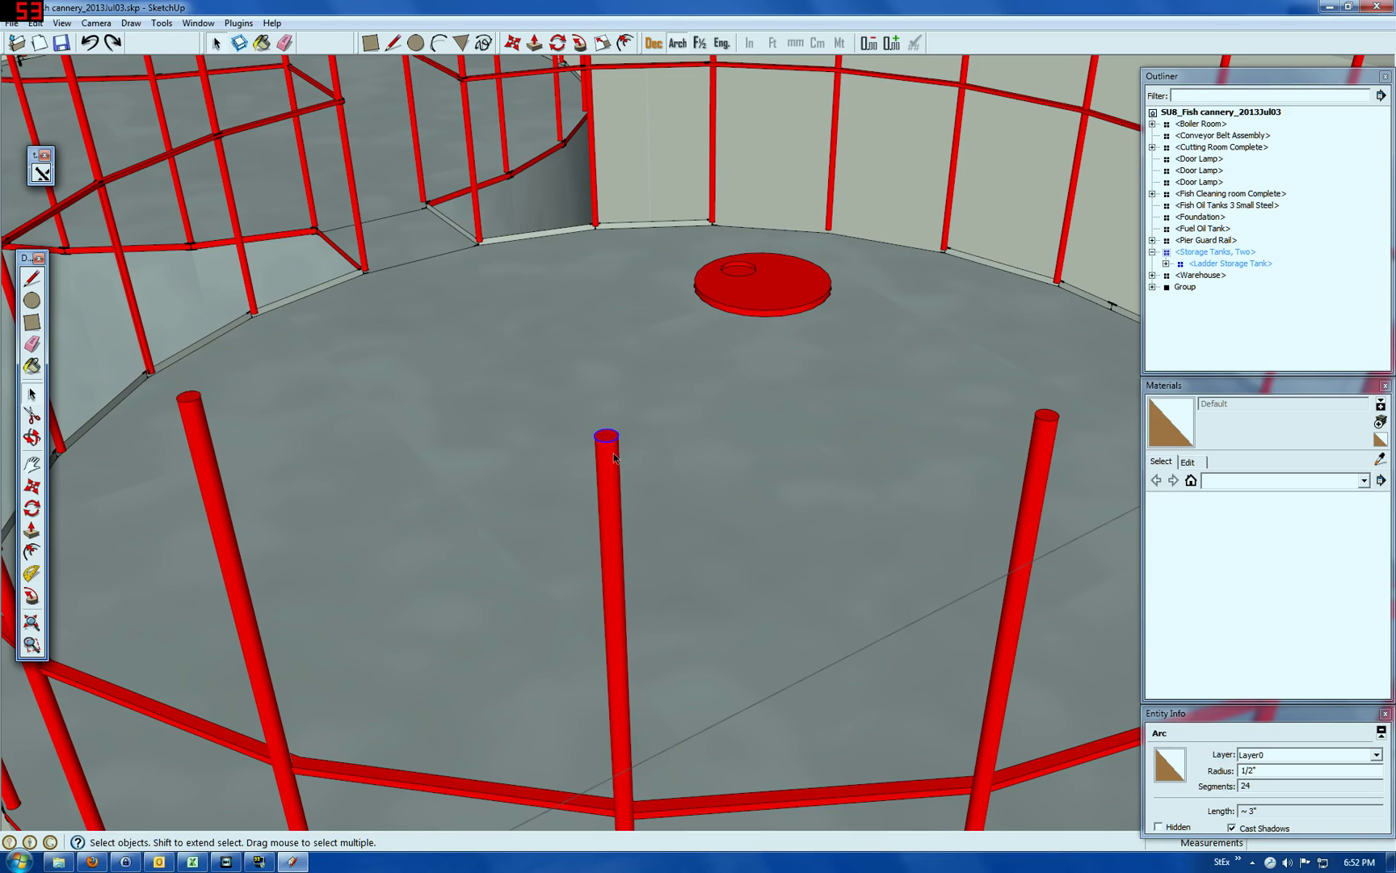
Step: Select the circular top face of that railing post and count the triangles in the selection
{"action": "scroll", "coordinate": [609, 446], "scroll_direction": "down", "scroll_amount": 6}
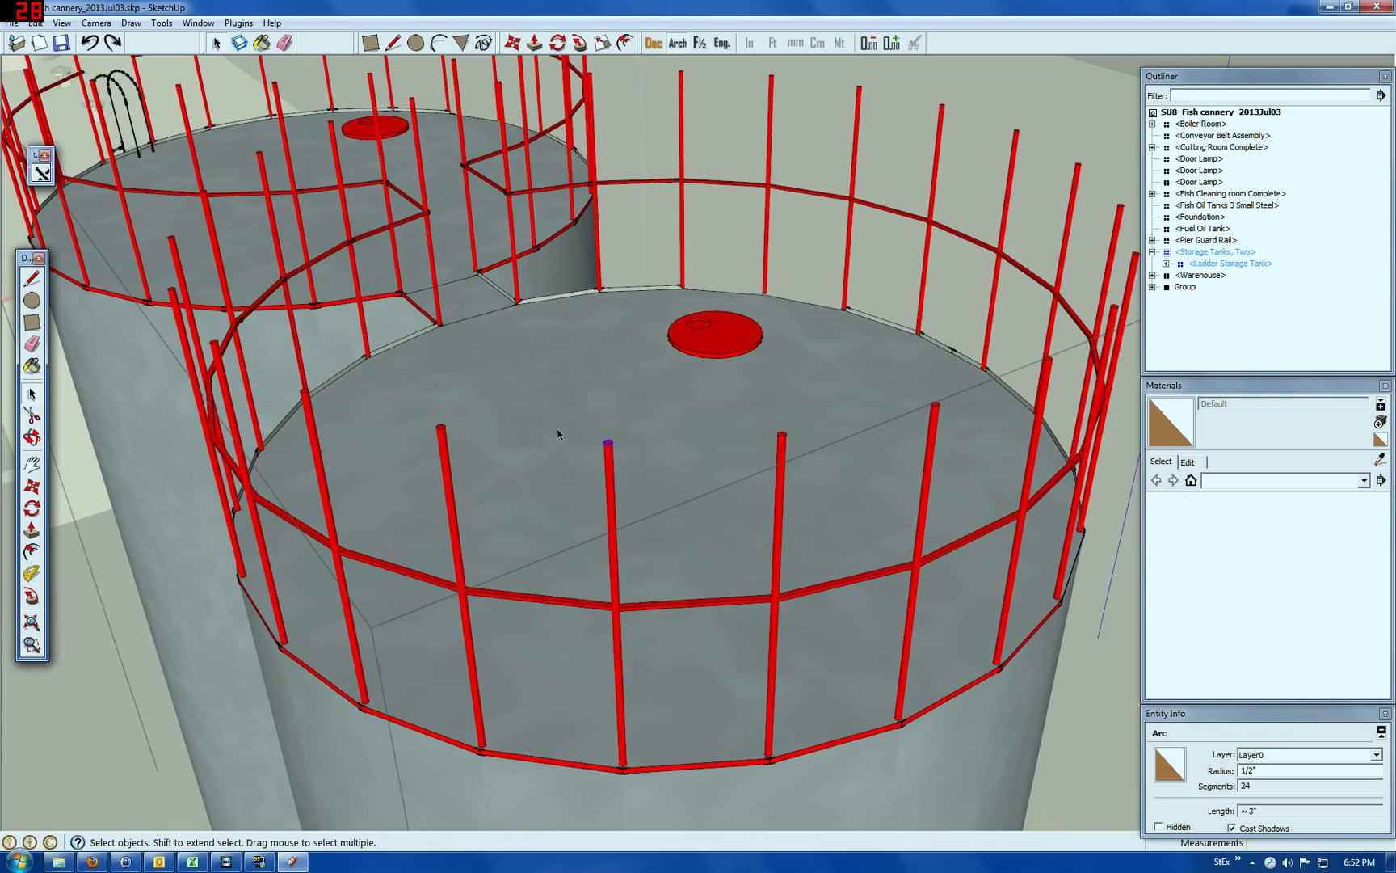
{"action": "left_click", "coordinate": [608, 443]}
{"action": "left_click", "coordinate": [608, 444]}
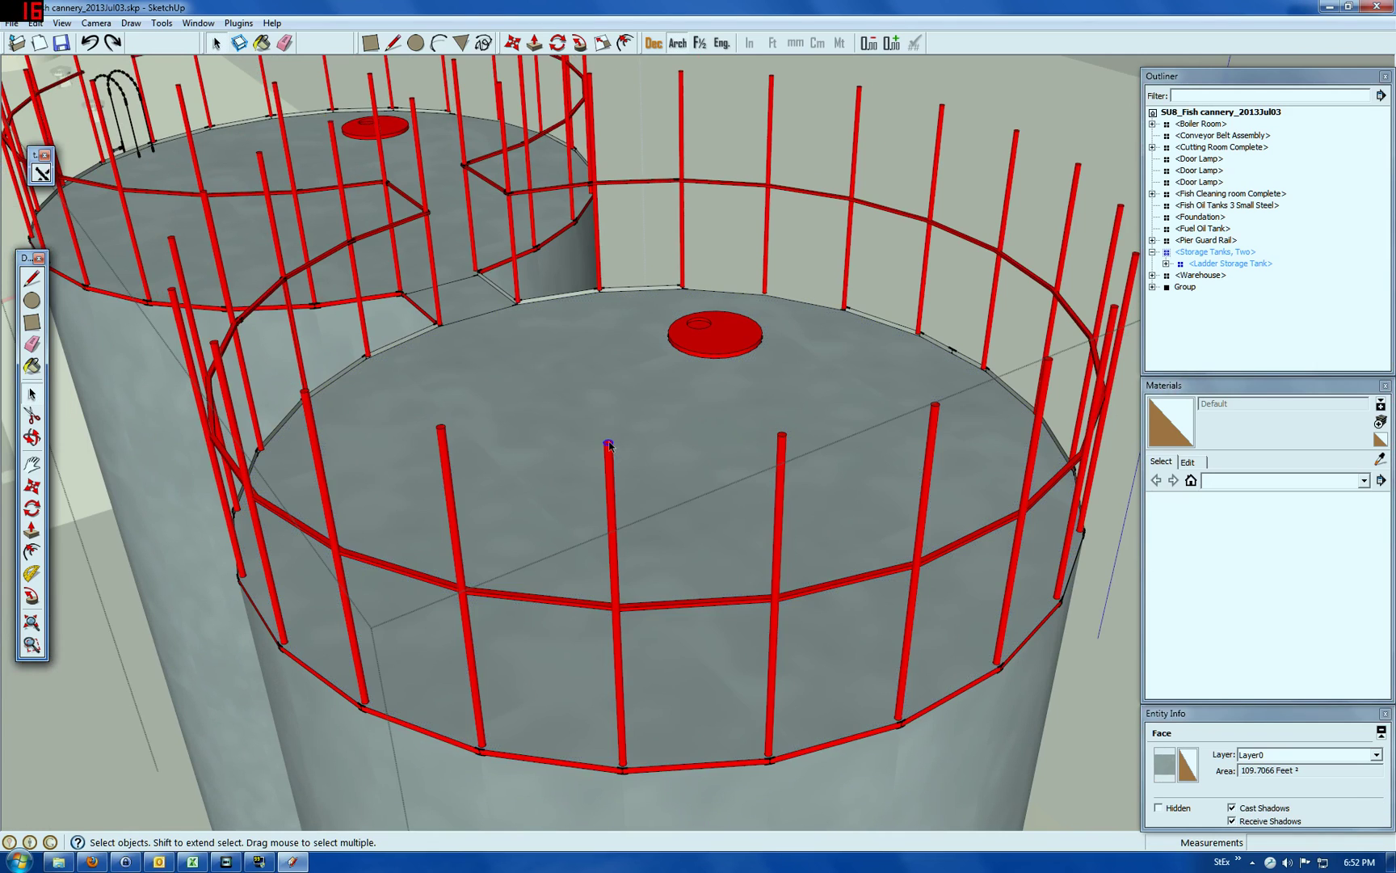
{"action": "scroll", "coordinate": [610, 449], "scroll_direction": "down", "scroll_amount": 5}
{"action": "scroll", "coordinate": [610, 450], "scroll_direction": "up", "scroll_amount": 5}
{"action": "scroll", "coordinate": [610, 449], "scroll_direction": "up", "scroll_amount": 4}
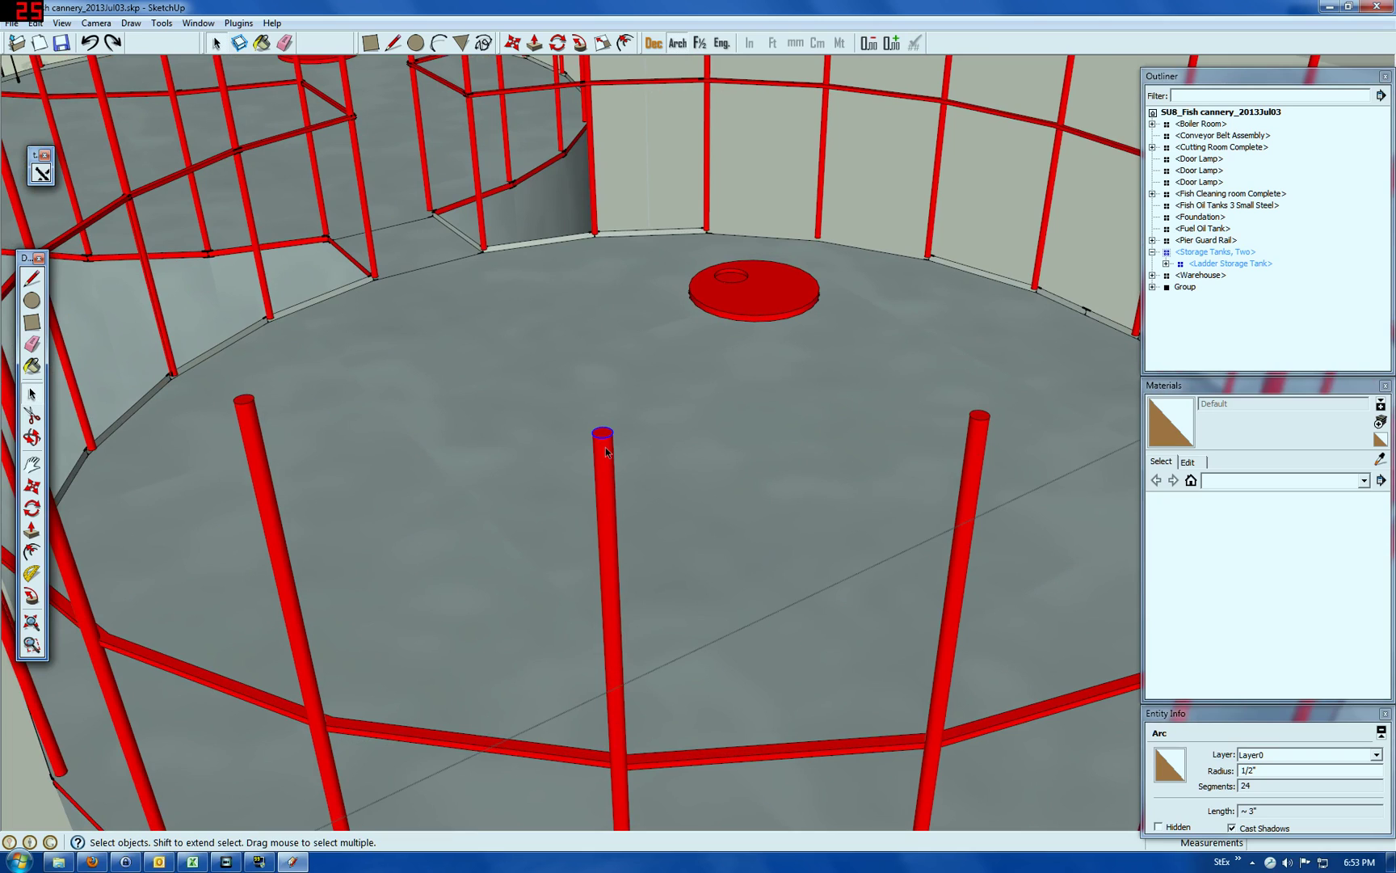
{"action": "scroll", "coordinate": [607, 429], "scroll_direction": "up", "scroll_amount": 4}
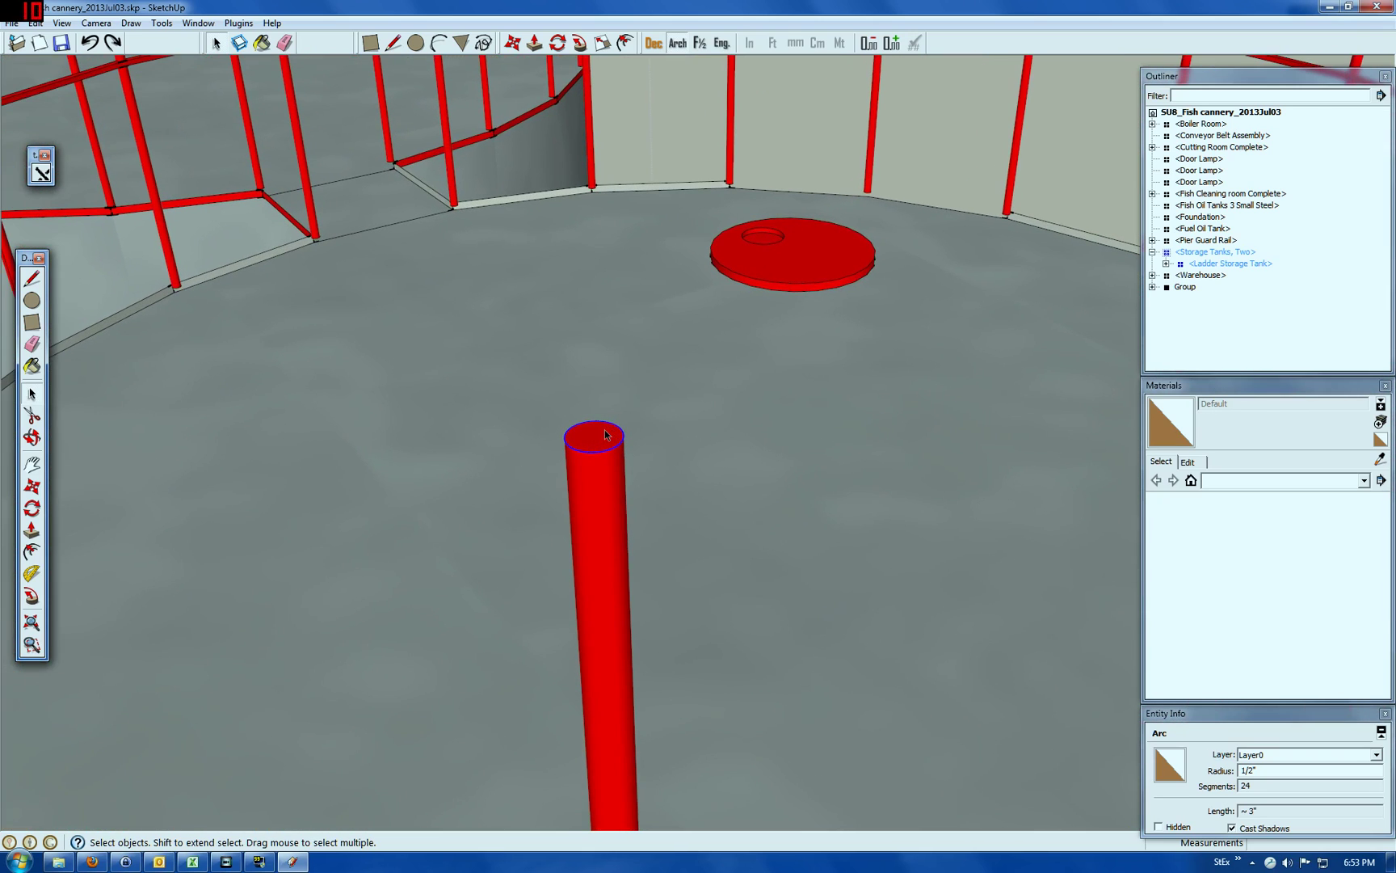
{"action": "left_click", "coordinate": [611, 444]}
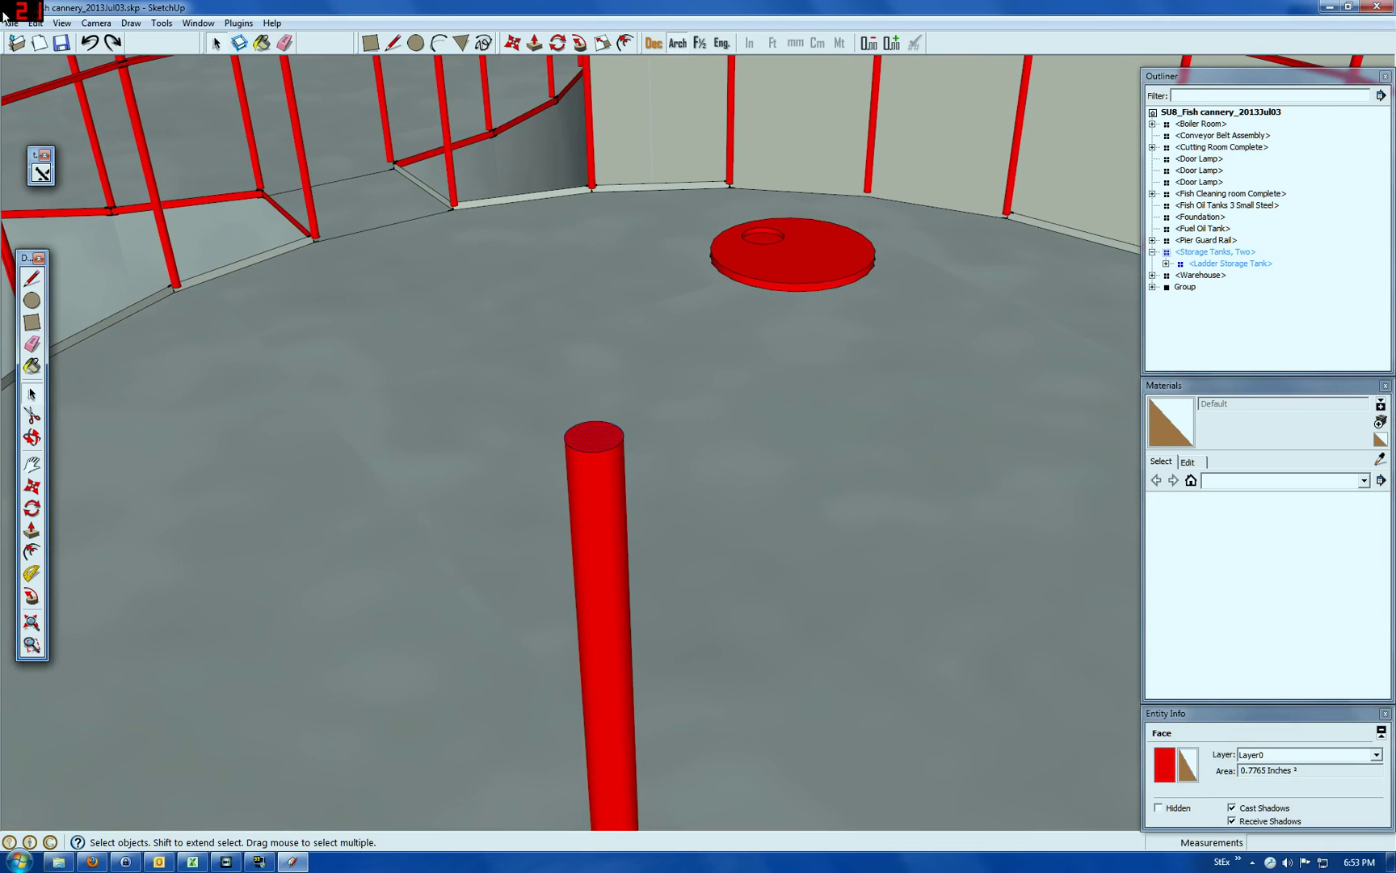
{"action": "left_click", "coordinate": [239, 24]}
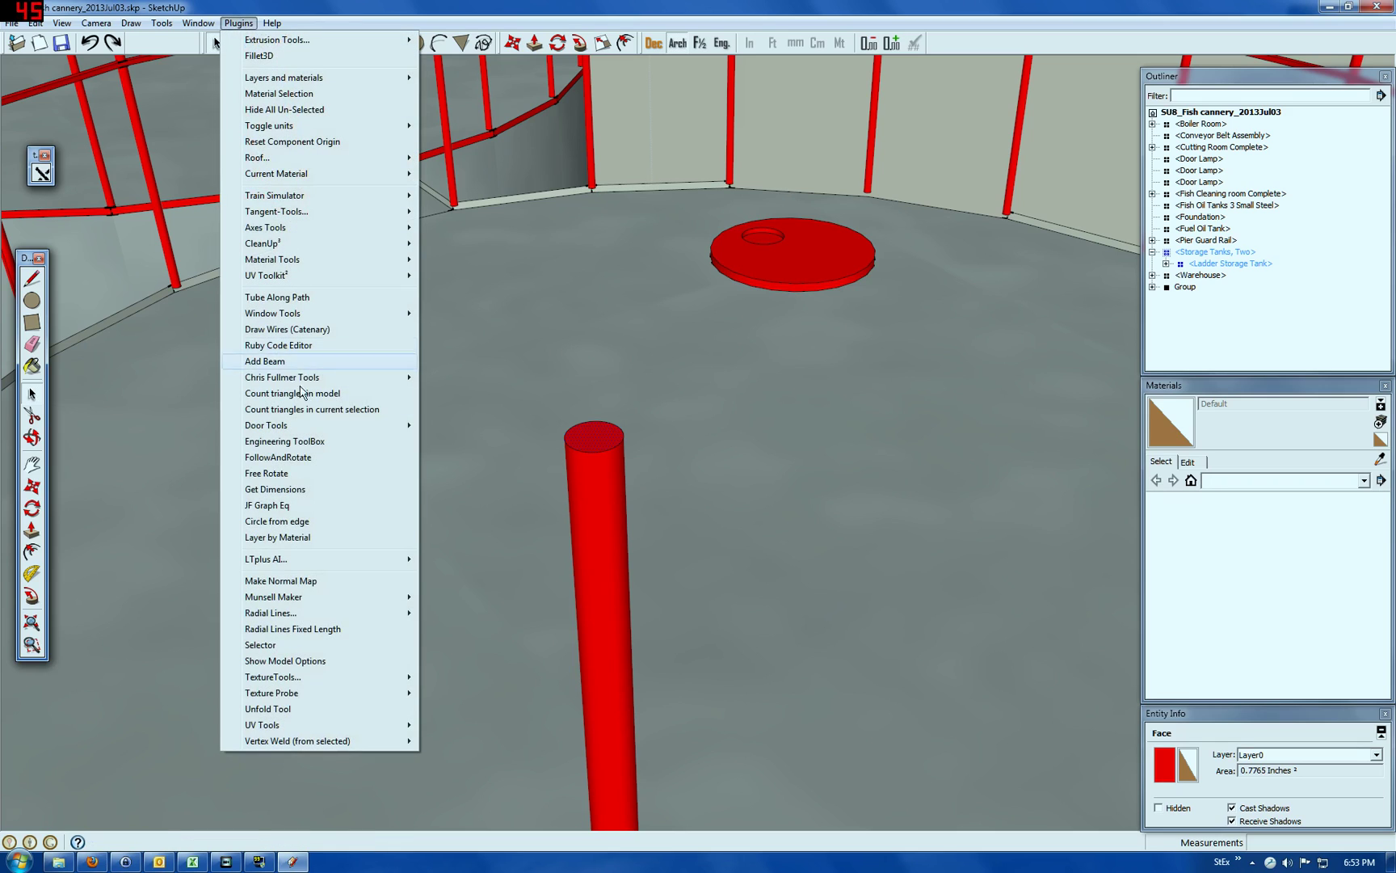
{"action": "left_click", "coordinate": [307, 409]}
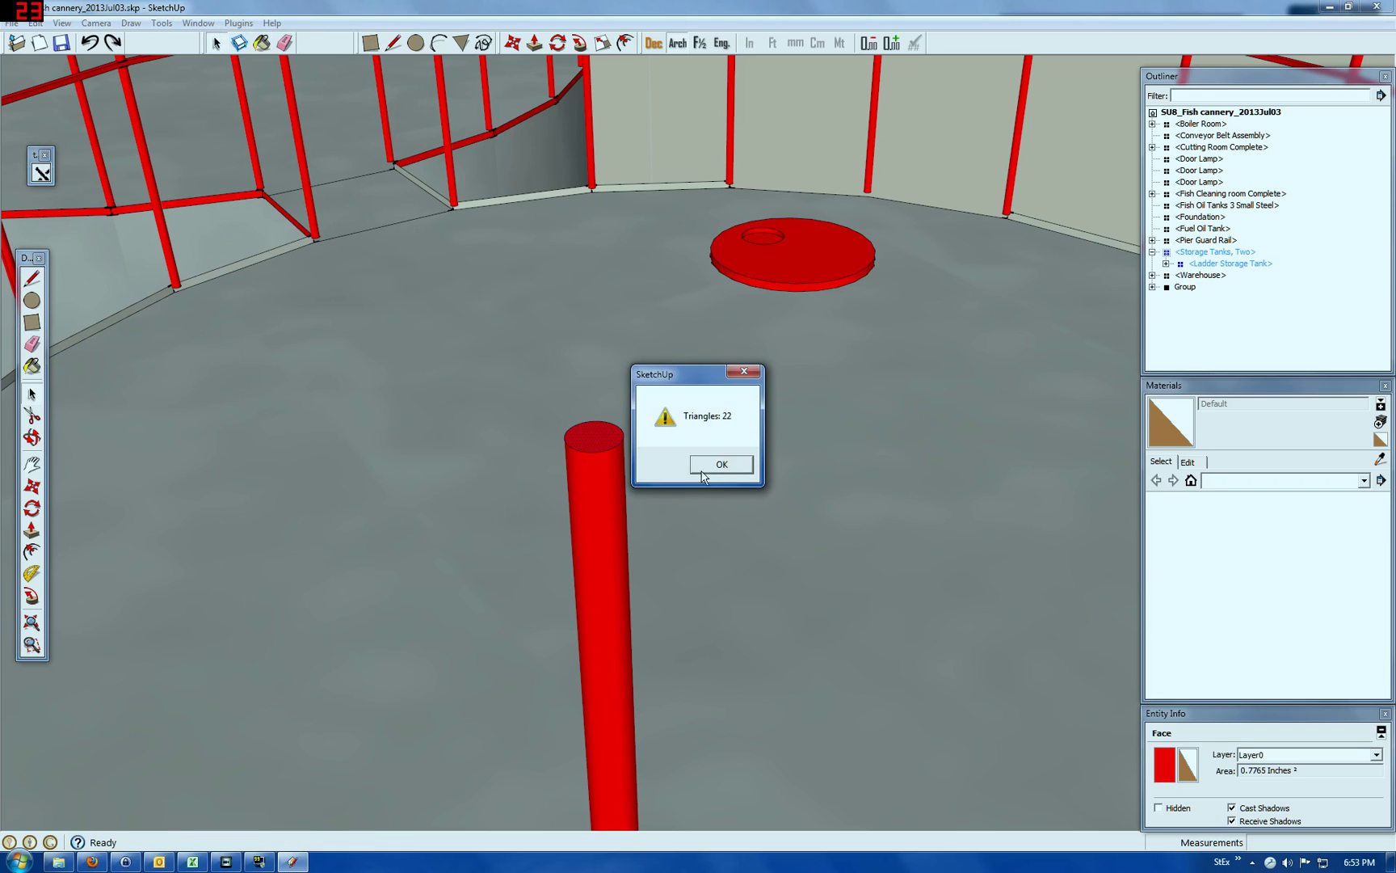
{"action": "left_click", "coordinate": [721, 464]}
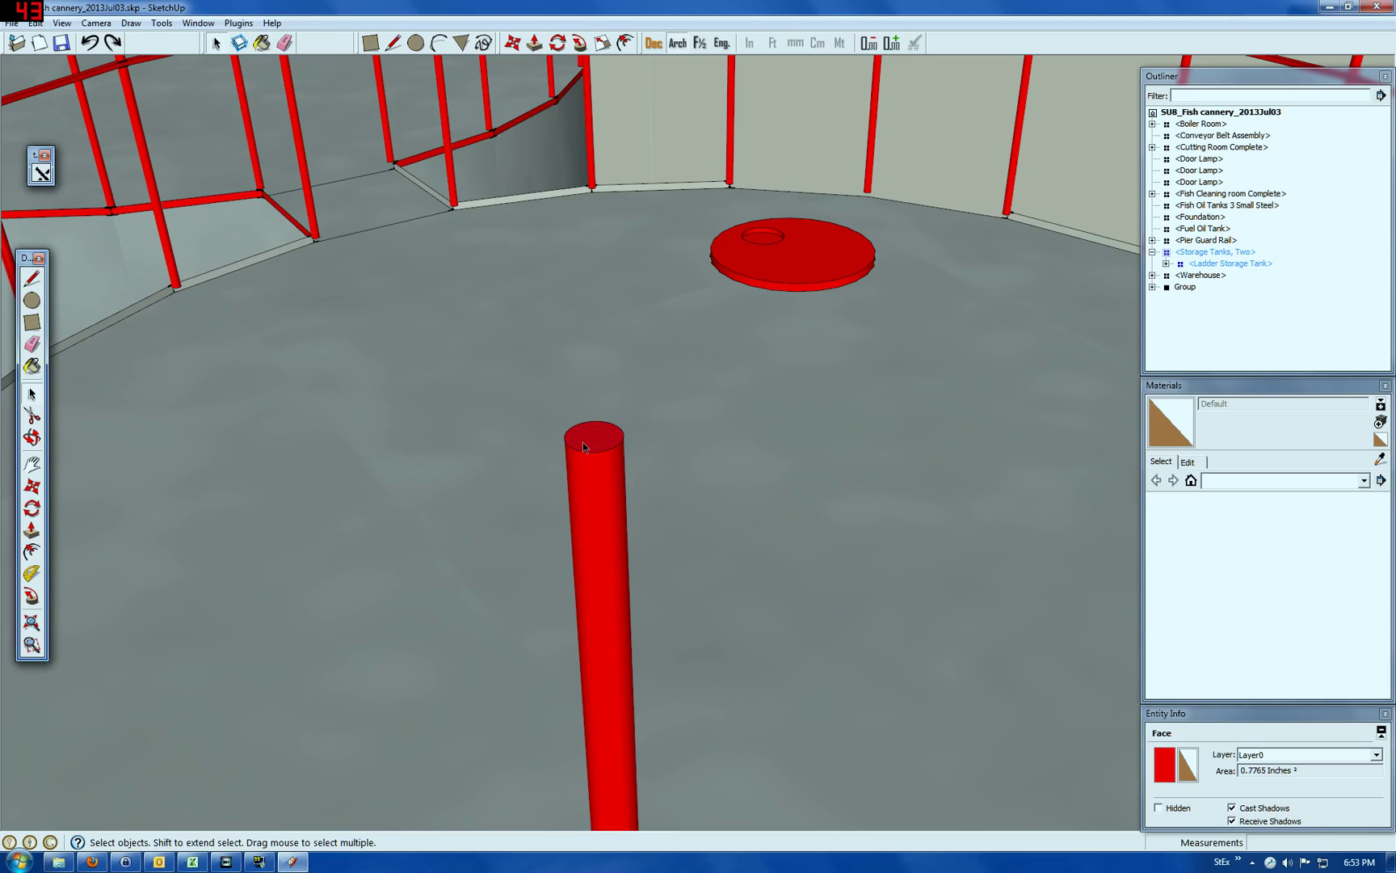
Step: Examine the bottom end of the railing post from below and where it meets the lower rail at the tank's rim
{"action": "scroll", "coordinate": [582, 442], "scroll_direction": "down", "scroll_amount": 4}
{"action": "scroll", "coordinate": [583, 442], "scroll_direction": "down", "scroll_amount": 3}
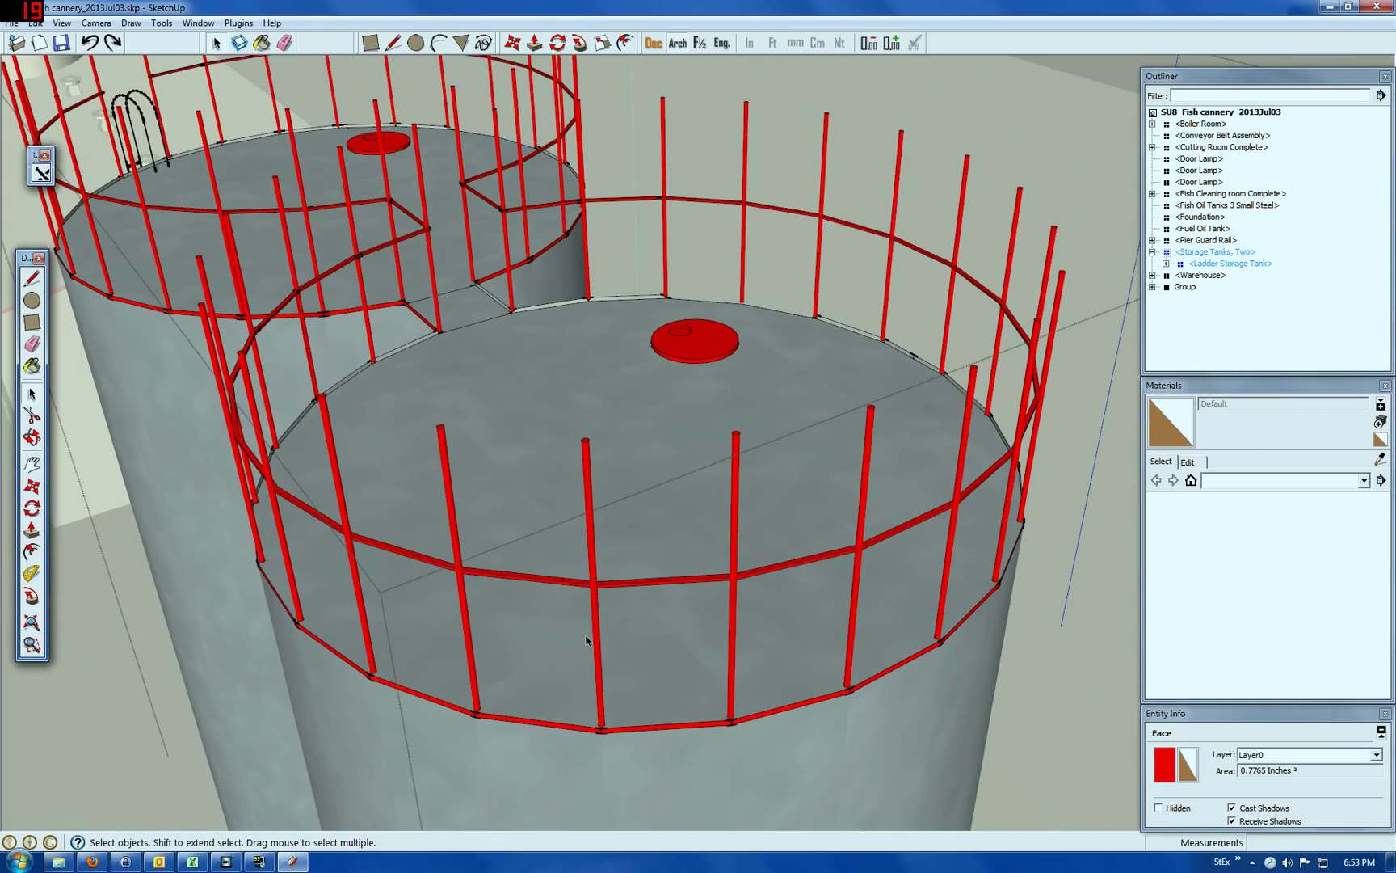
{"action": "scroll", "coordinate": [597, 726], "scroll_direction": "up", "scroll_amount": 6}
{"action": "scroll", "coordinate": [594, 730], "scroll_direction": "up", "scroll_amount": 5}
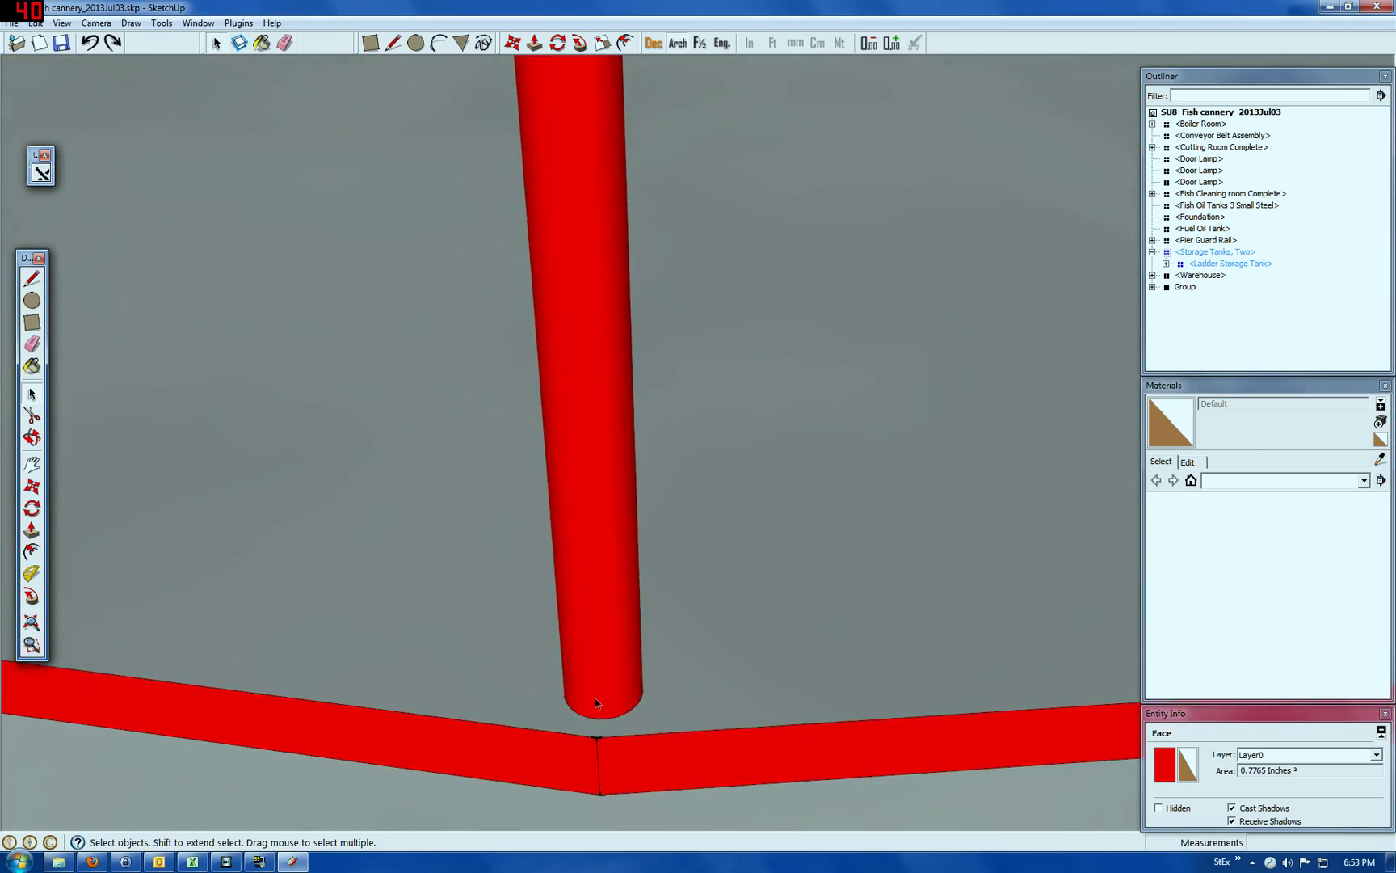
{"action": "left_click", "coordinate": [33, 438]}
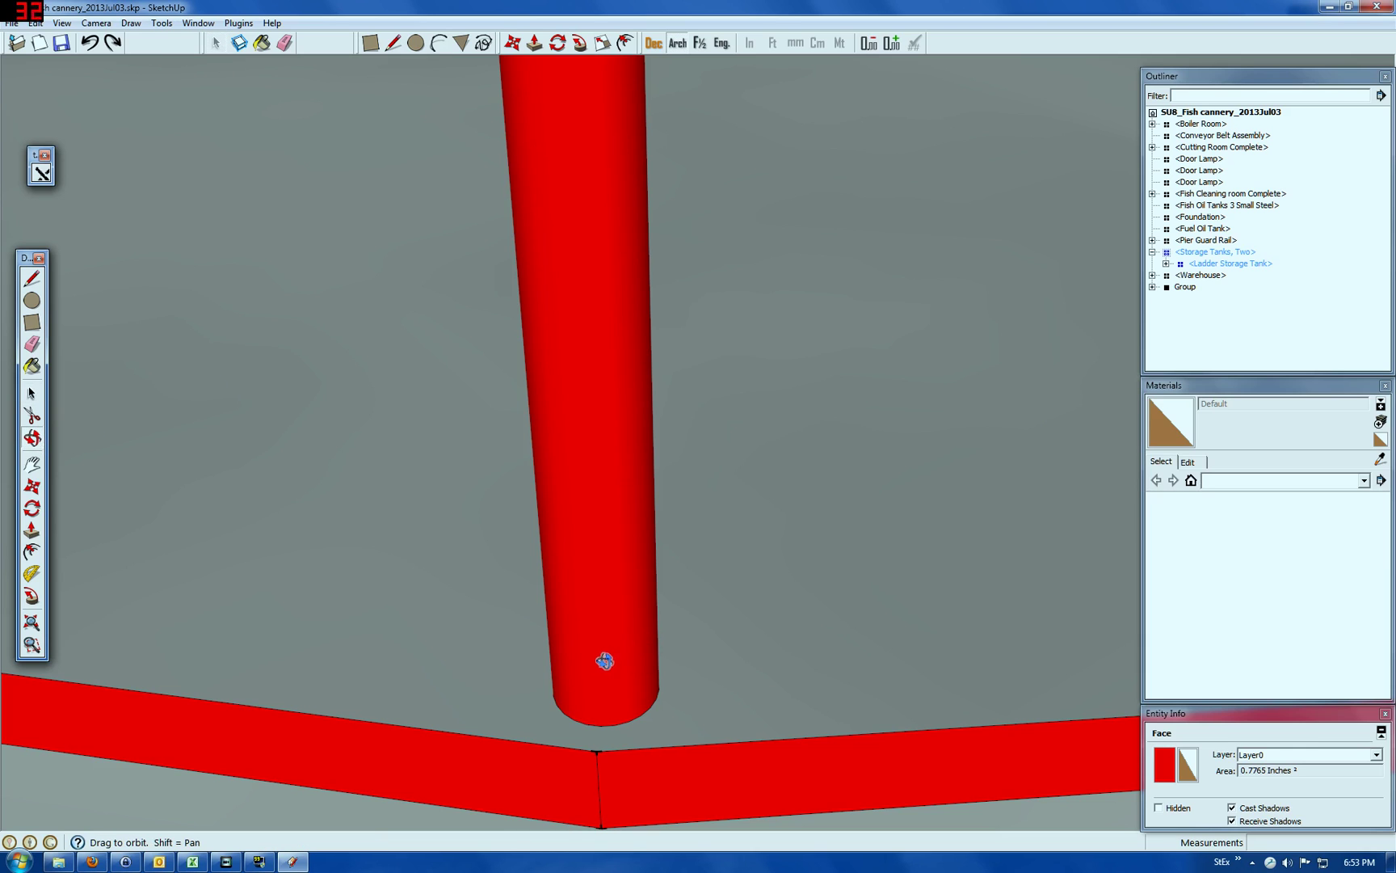
{"action": "left_click_drag", "start_coordinate": [602, 667], "coordinate": [835, 175]}
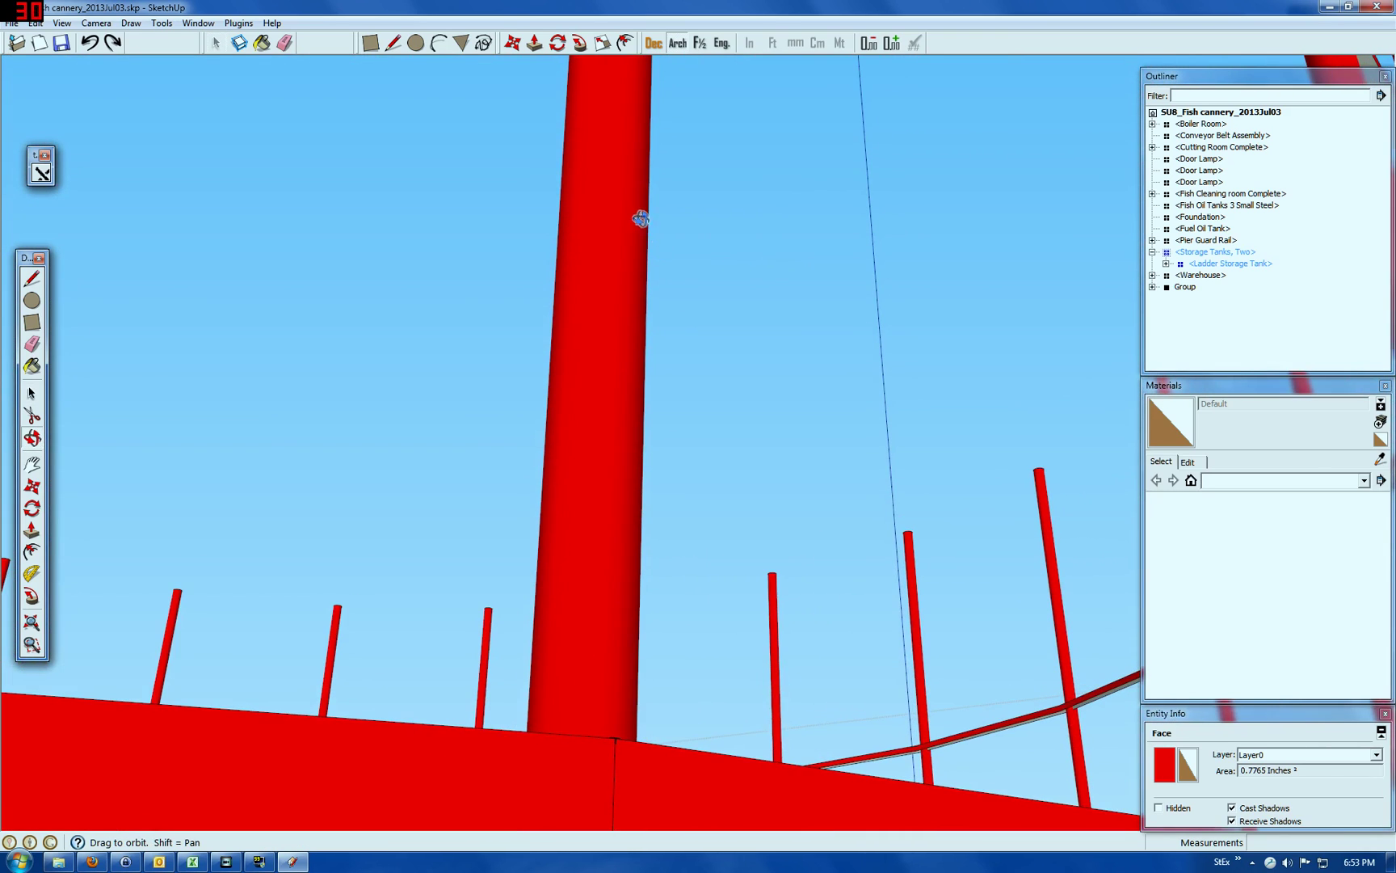
{"action": "left_click_drag", "start_coordinate": [639, 218], "coordinate": [1269, 642]}
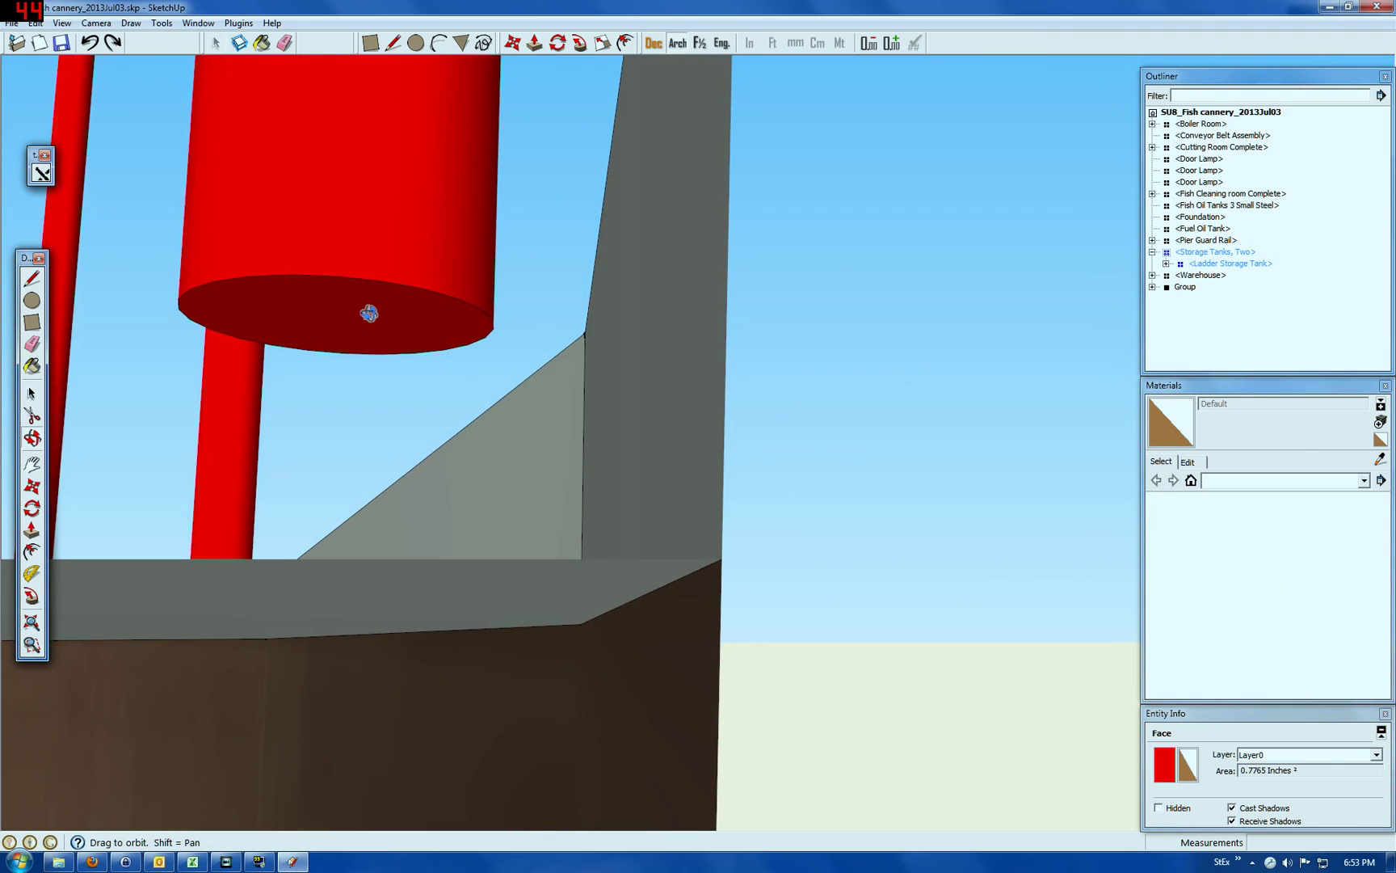
{"action": "scroll", "coordinate": [277, 267], "scroll_direction": "up", "scroll_amount": 5}
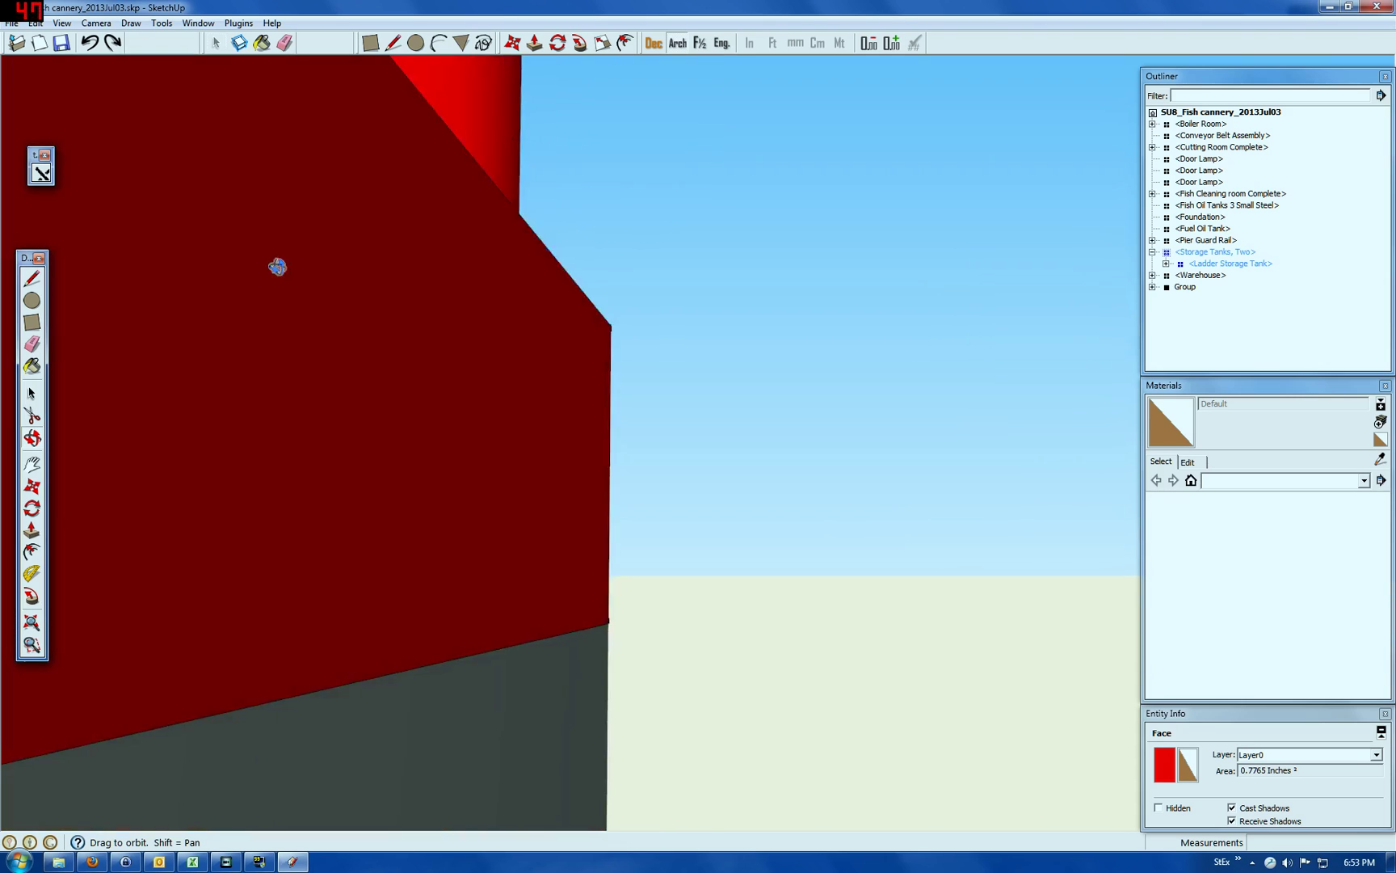
{"action": "left_click_drag", "start_coordinate": [277, 267], "coordinate": [6, 499]}
{"action": "left_click_drag", "start_coordinate": [566, 404], "coordinate": [293, 549]}
{"action": "scroll", "coordinate": [449, 449], "scroll_direction": "down", "scroll_amount": 6}
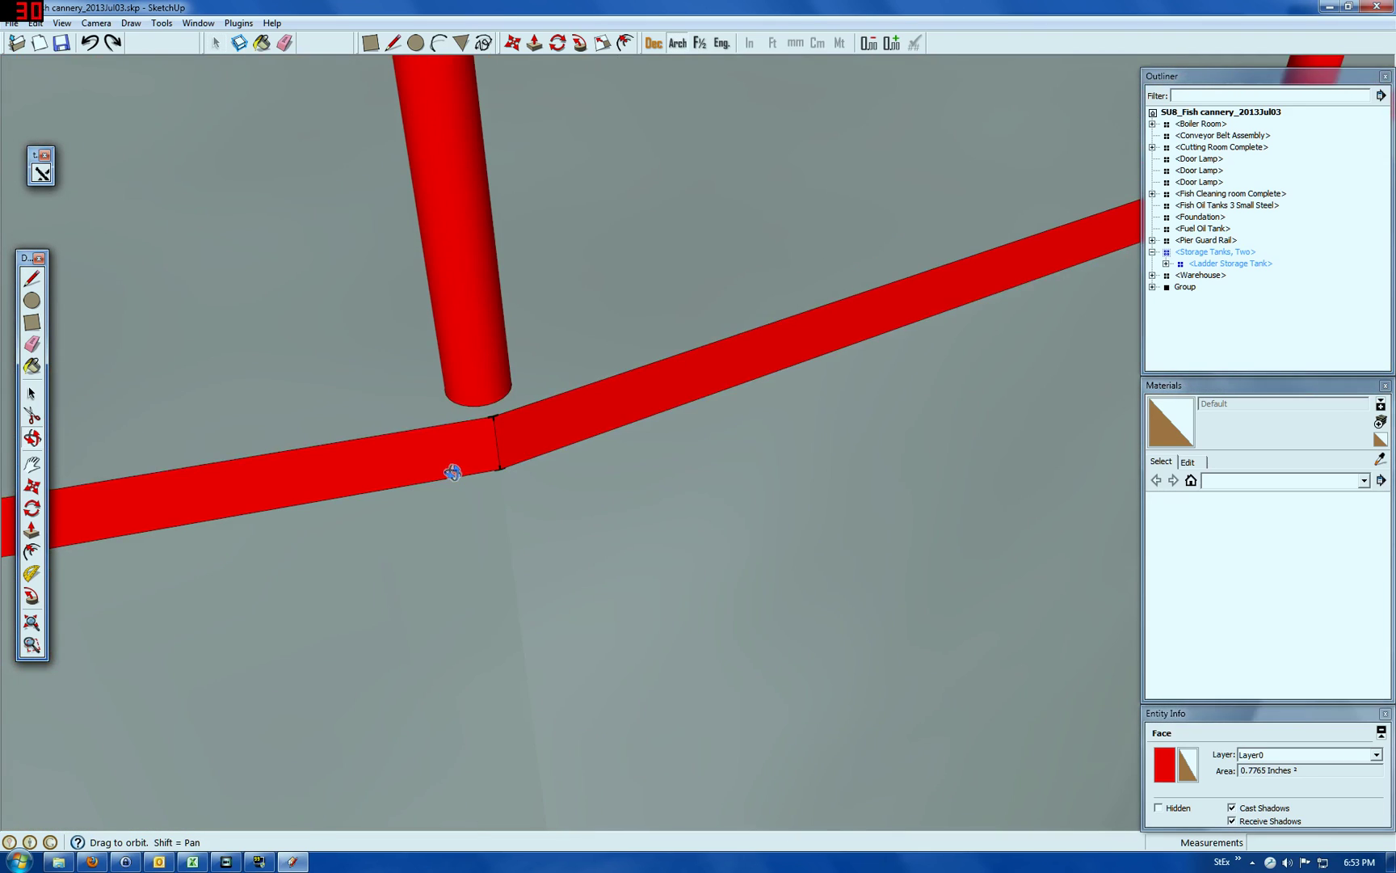
{"action": "scroll", "coordinate": [452, 472], "scroll_direction": "down", "scroll_amount": 3}
Step: Examine the nearer tank's railing from a distance, with both storage tanks in view
{"action": "left_click", "coordinate": [32, 394]}
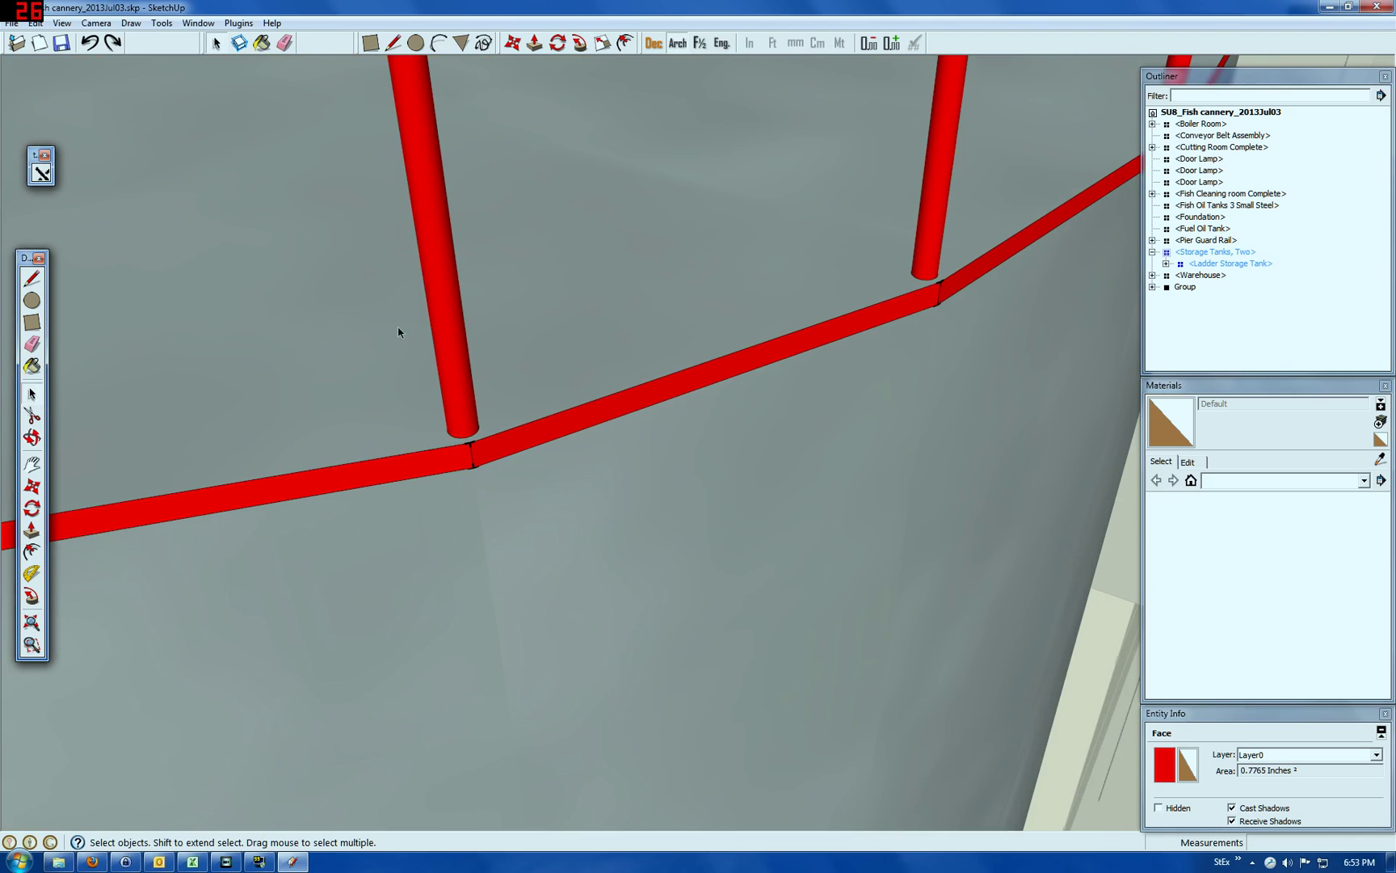
{"action": "scroll", "coordinate": [436, 300], "scroll_direction": "down", "scroll_amount": 3}
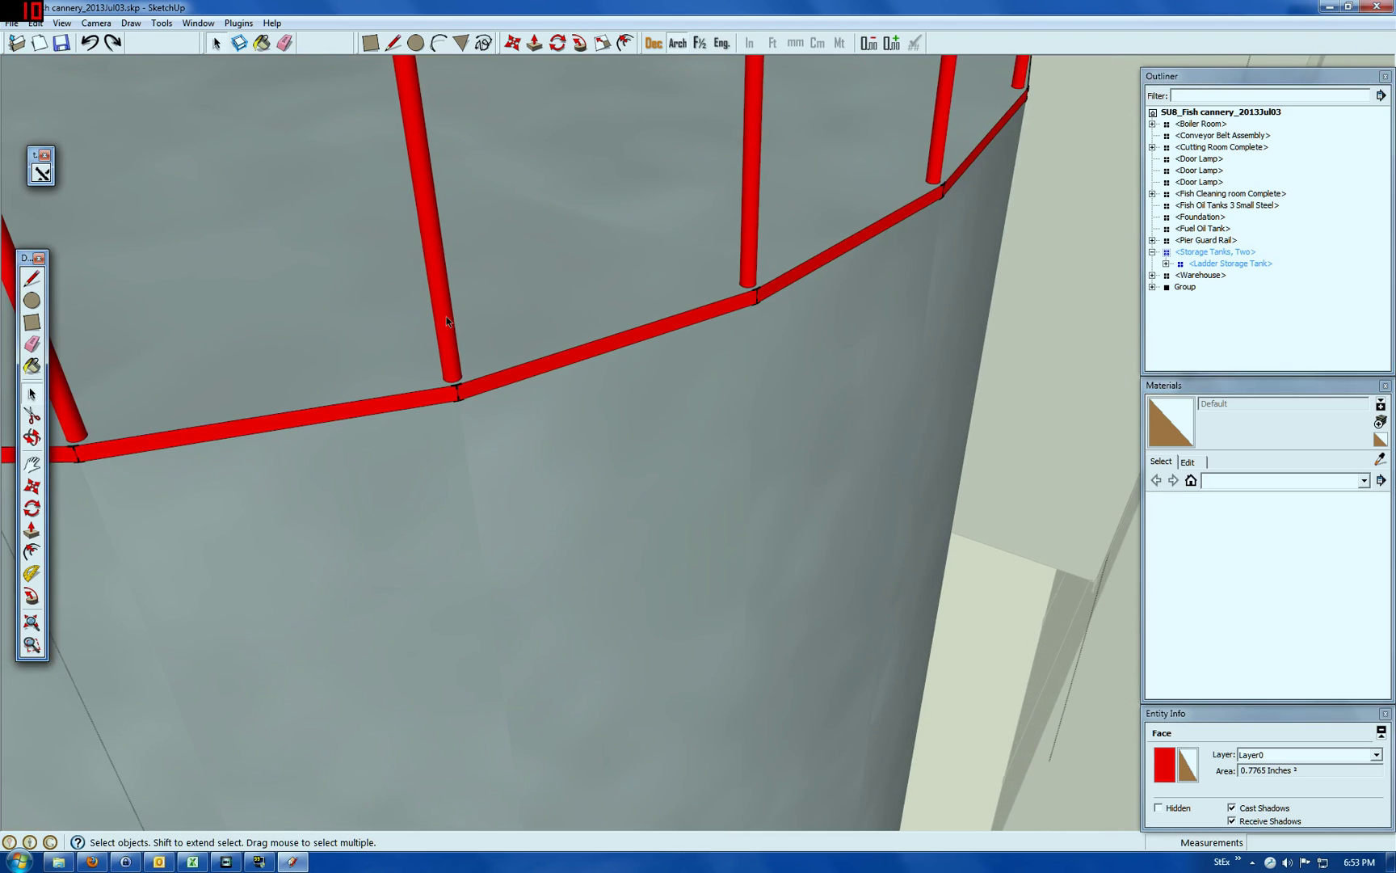
{"action": "scroll", "coordinate": [446, 317], "scroll_direction": "down", "scroll_amount": 3}
{"action": "scroll", "coordinate": [446, 316], "scroll_direction": "down", "scroll_amount": 6}
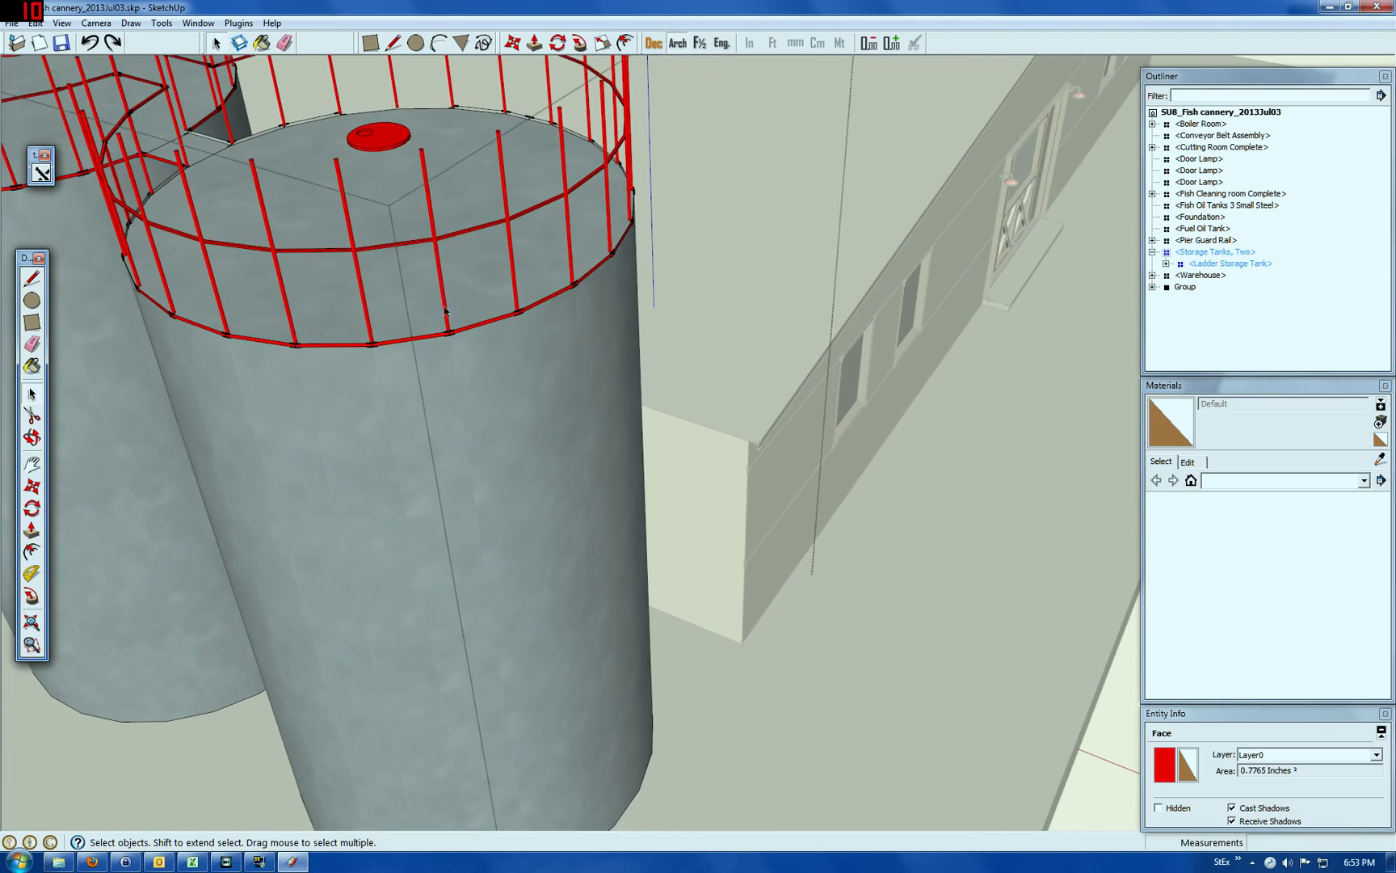
{"action": "scroll", "coordinate": [422, 160], "scroll_direction": "up", "scroll_amount": 2}
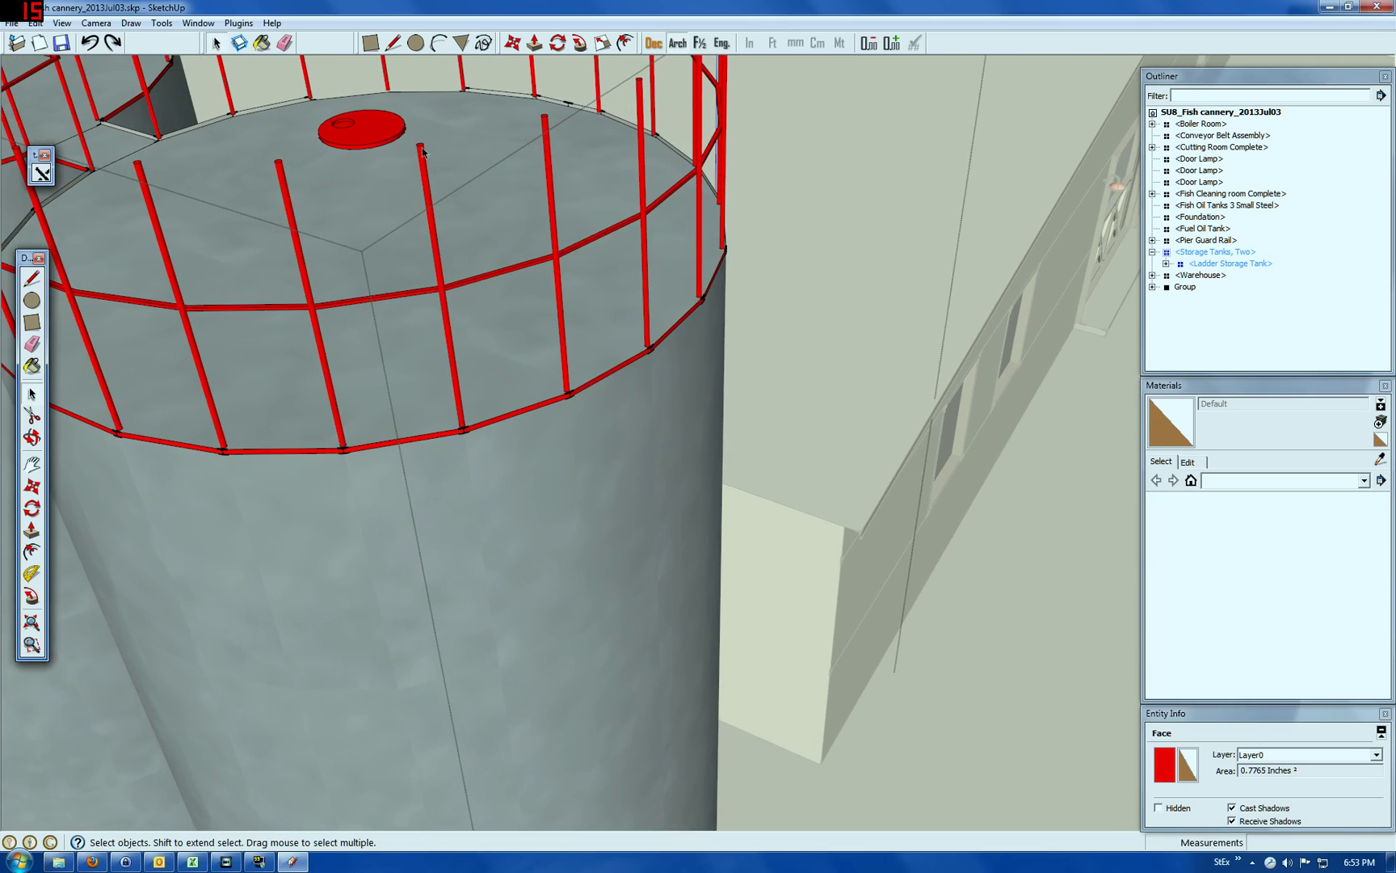
{"action": "scroll", "coordinate": [423, 150], "scroll_direction": "up", "scroll_amount": 3}
{"action": "scroll", "coordinate": [423, 151], "scroll_direction": "down", "scroll_amount": 5}
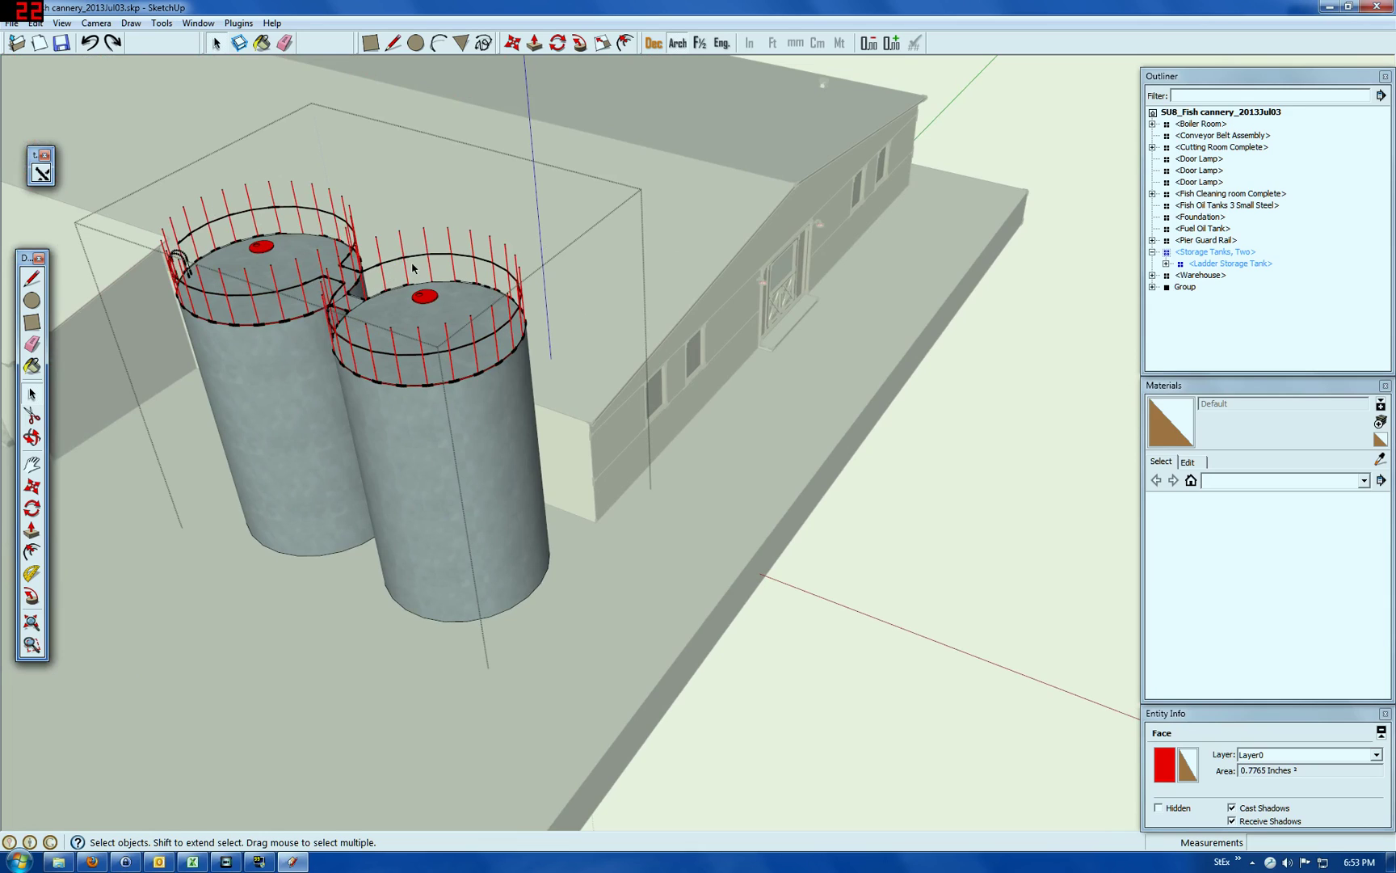
Step: Compare how the round post tops on the rear side of the nearer tank's railing look close up and from afar
{"action": "scroll", "coordinate": [417, 242], "scroll_direction": "up", "scroll_amount": 10}
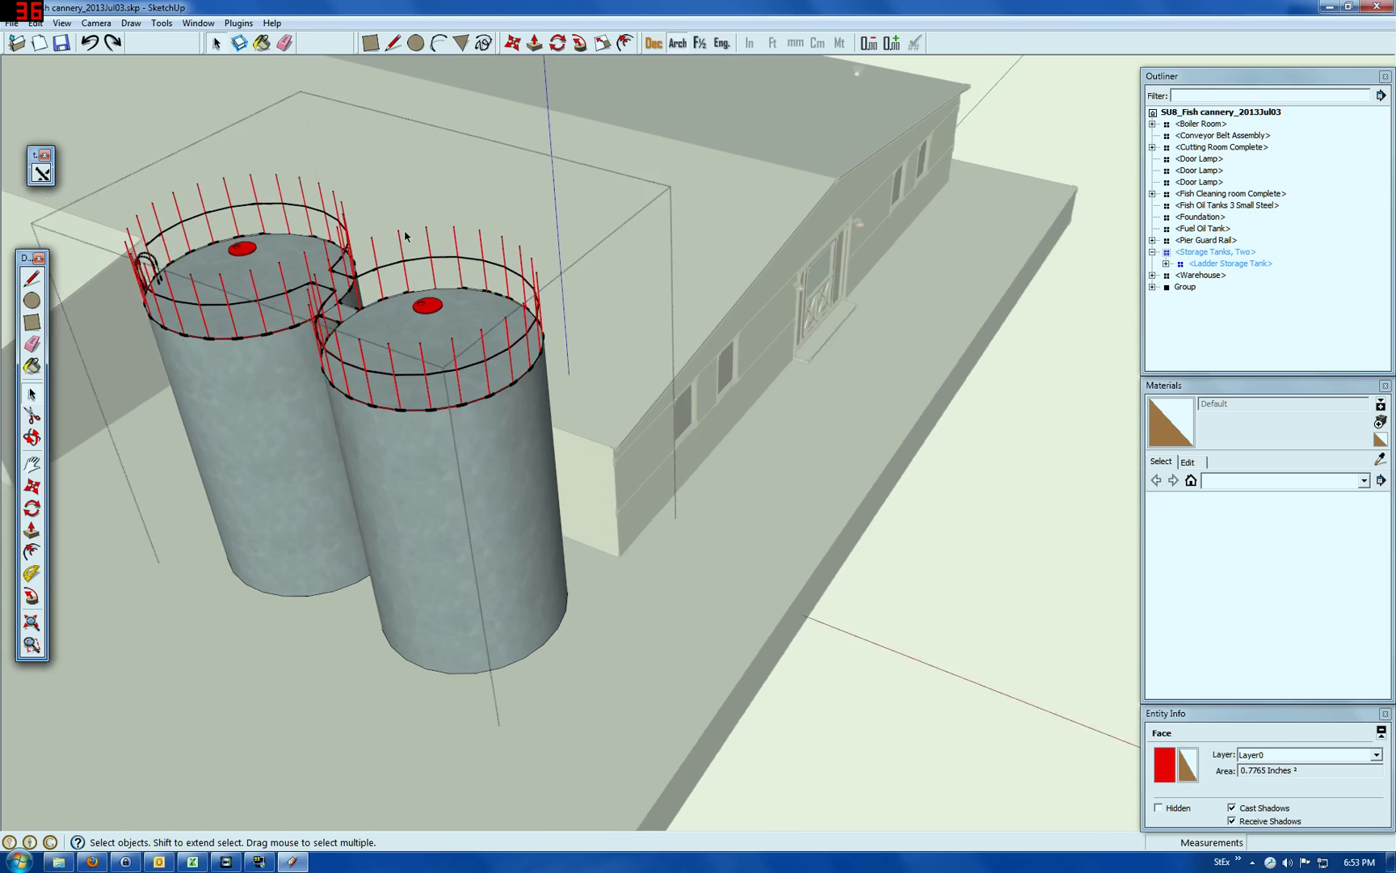
{"action": "scroll", "coordinate": [391, 223], "scroll_direction": "up", "scroll_amount": 5}
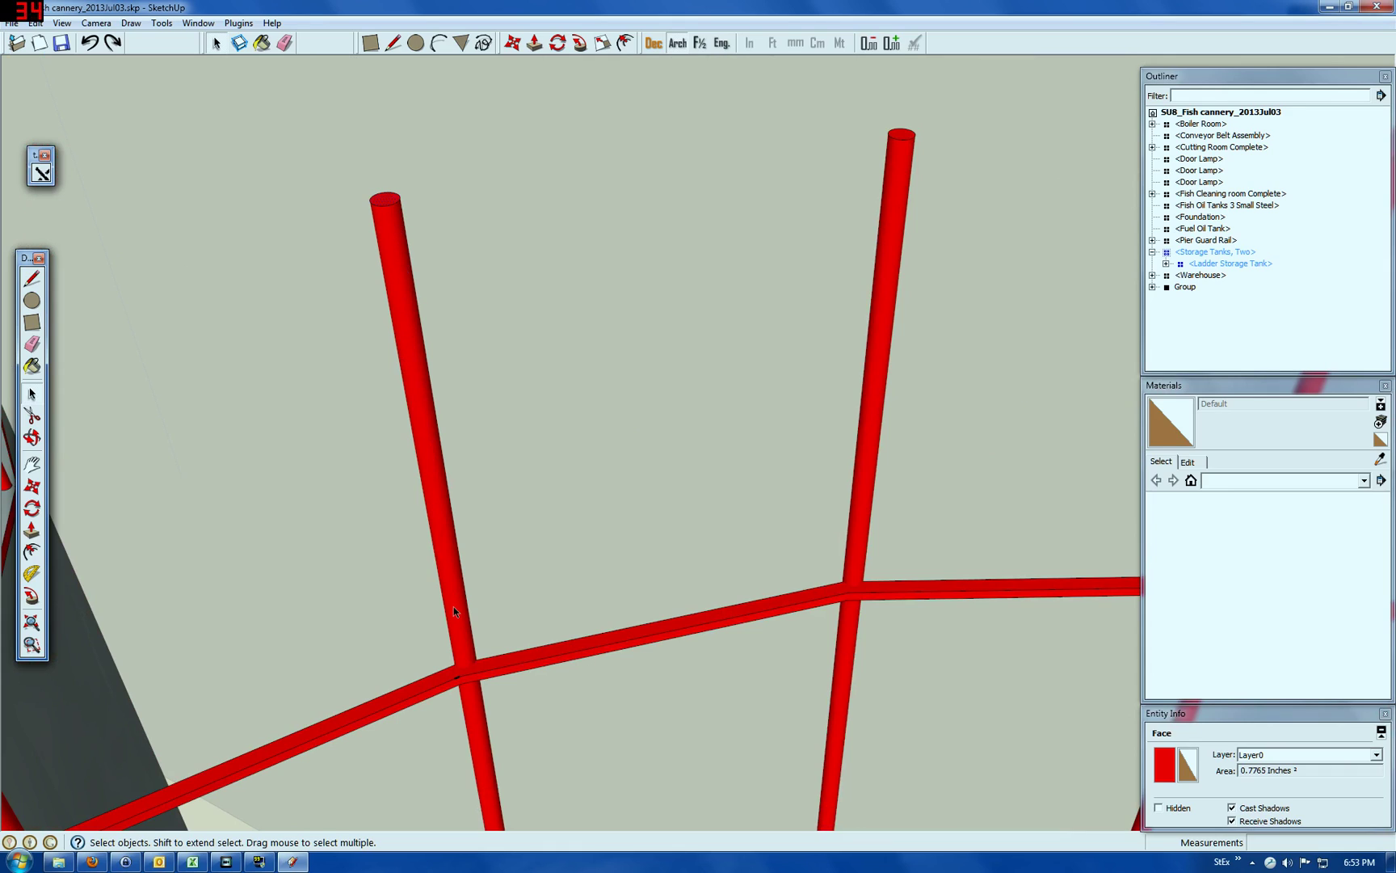
{"action": "scroll", "coordinate": [454, 610], "scroll_direction": "down", "scroll_amount": 10}
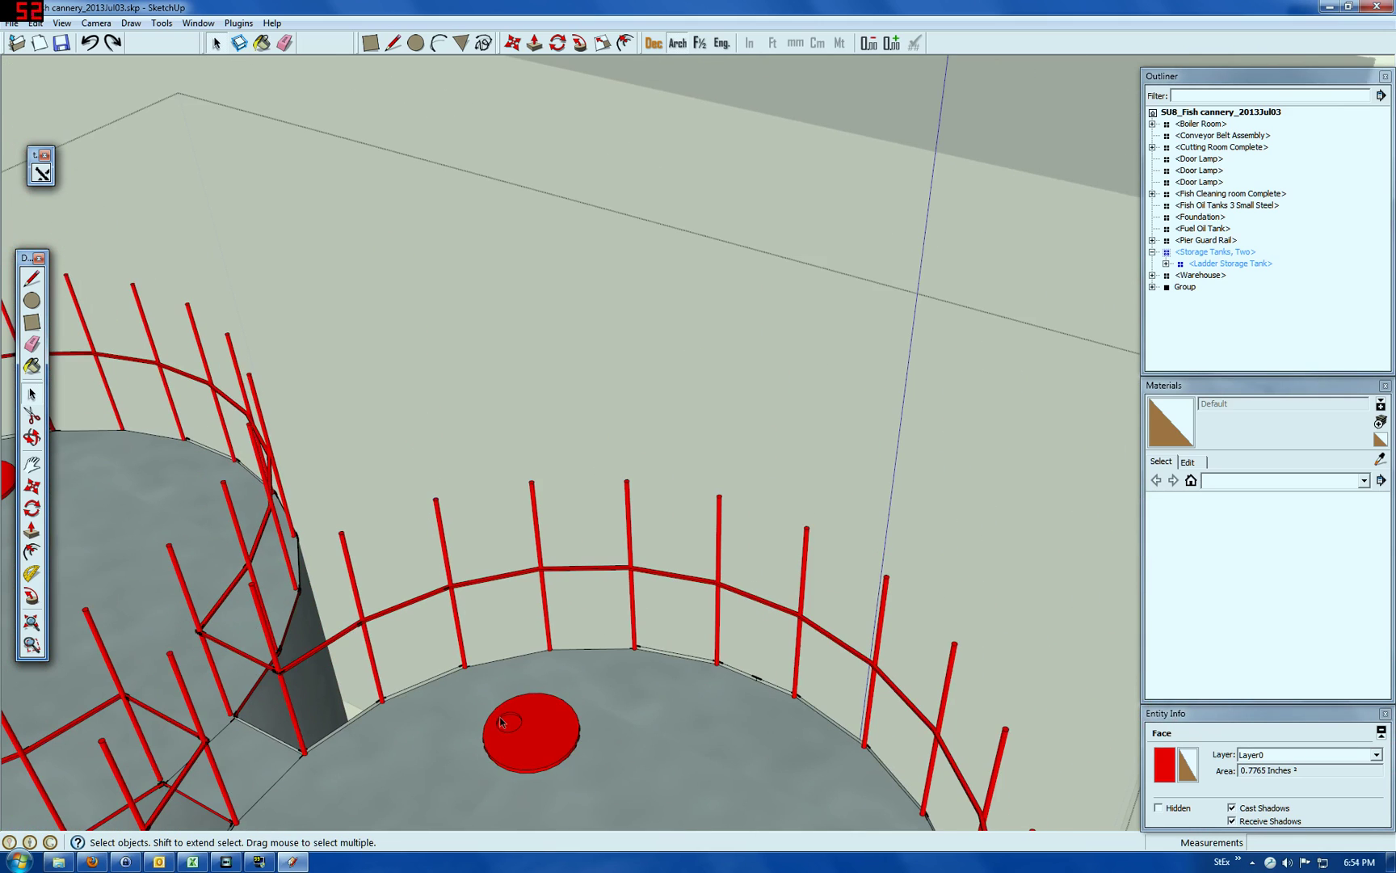
{"action": "scroll", "coordinate": [473, 619], "scroll_direction": "up", "scroll_amount": 5}
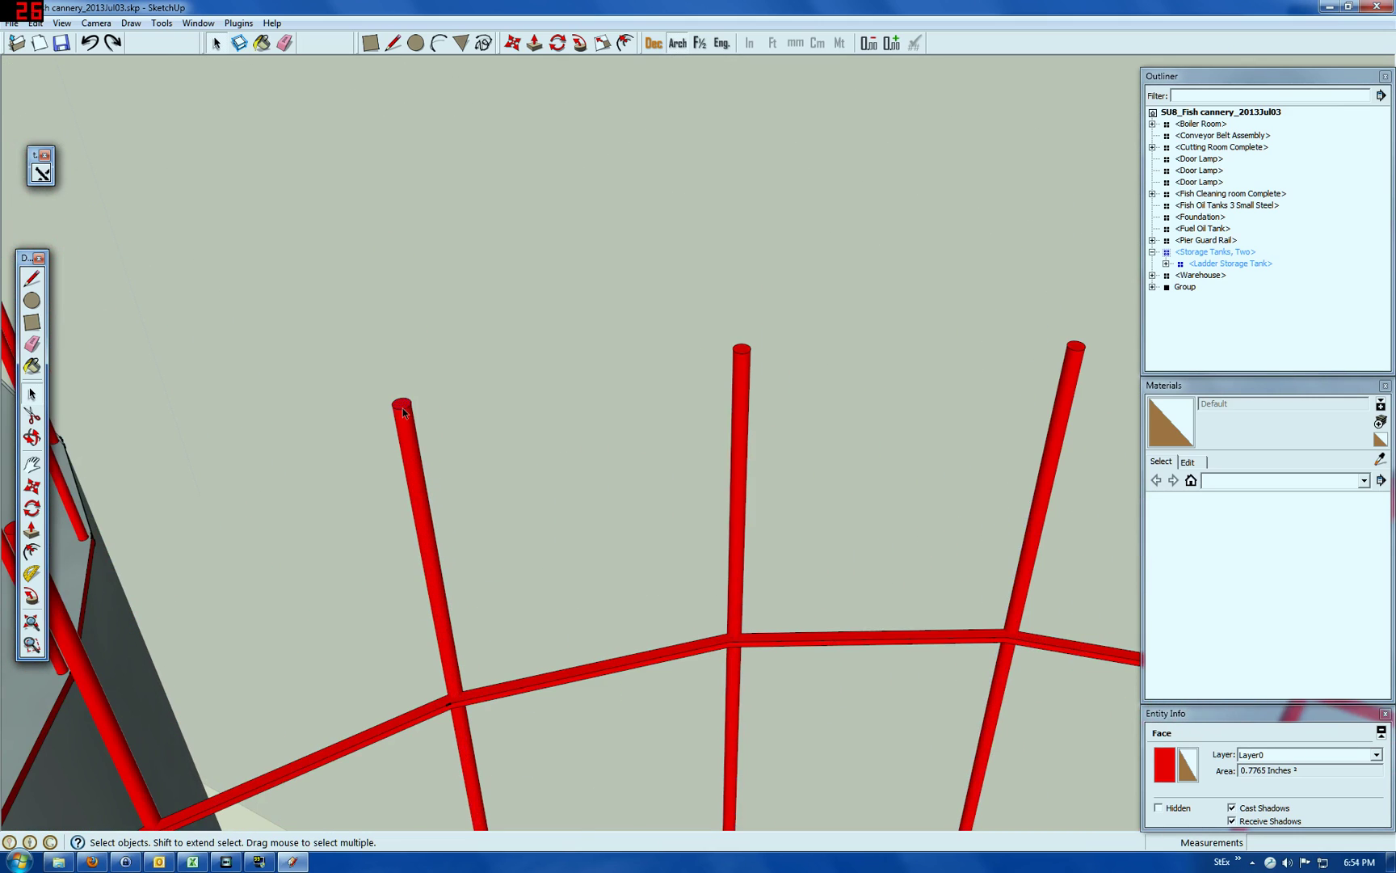
{"action": "scroll", "coordinate": [403, 409], "scroll_direction": "up", "scroll_amount": 3}
{"action": "scroll", "coordinate": [402, 407], "scroll_direction": "up", "scroll_amount": 2}
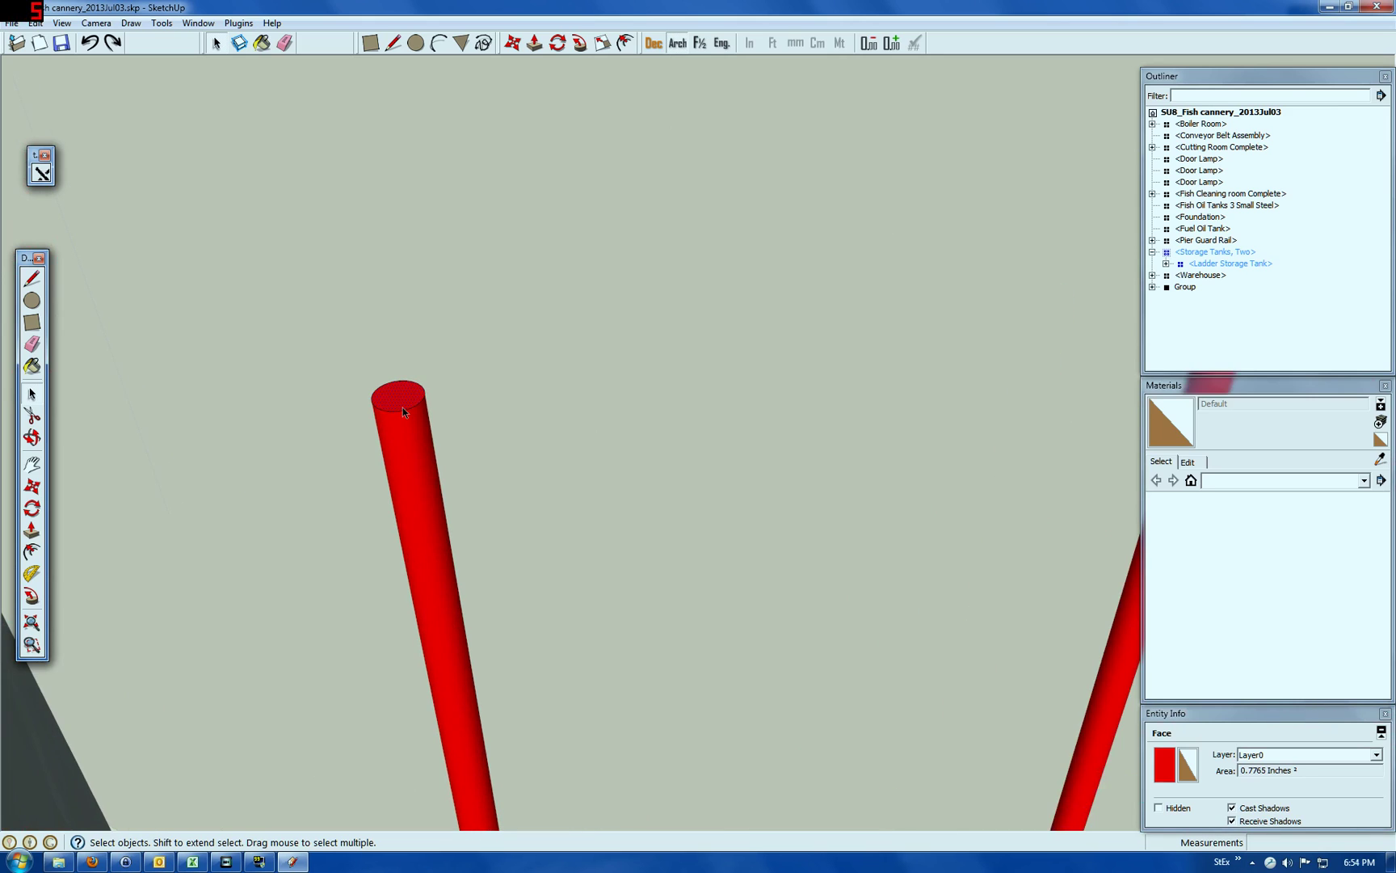
{"action": "scroll", "coordinate": [403, 407], "scroll_direction": "down", "scroll_amount": 8}
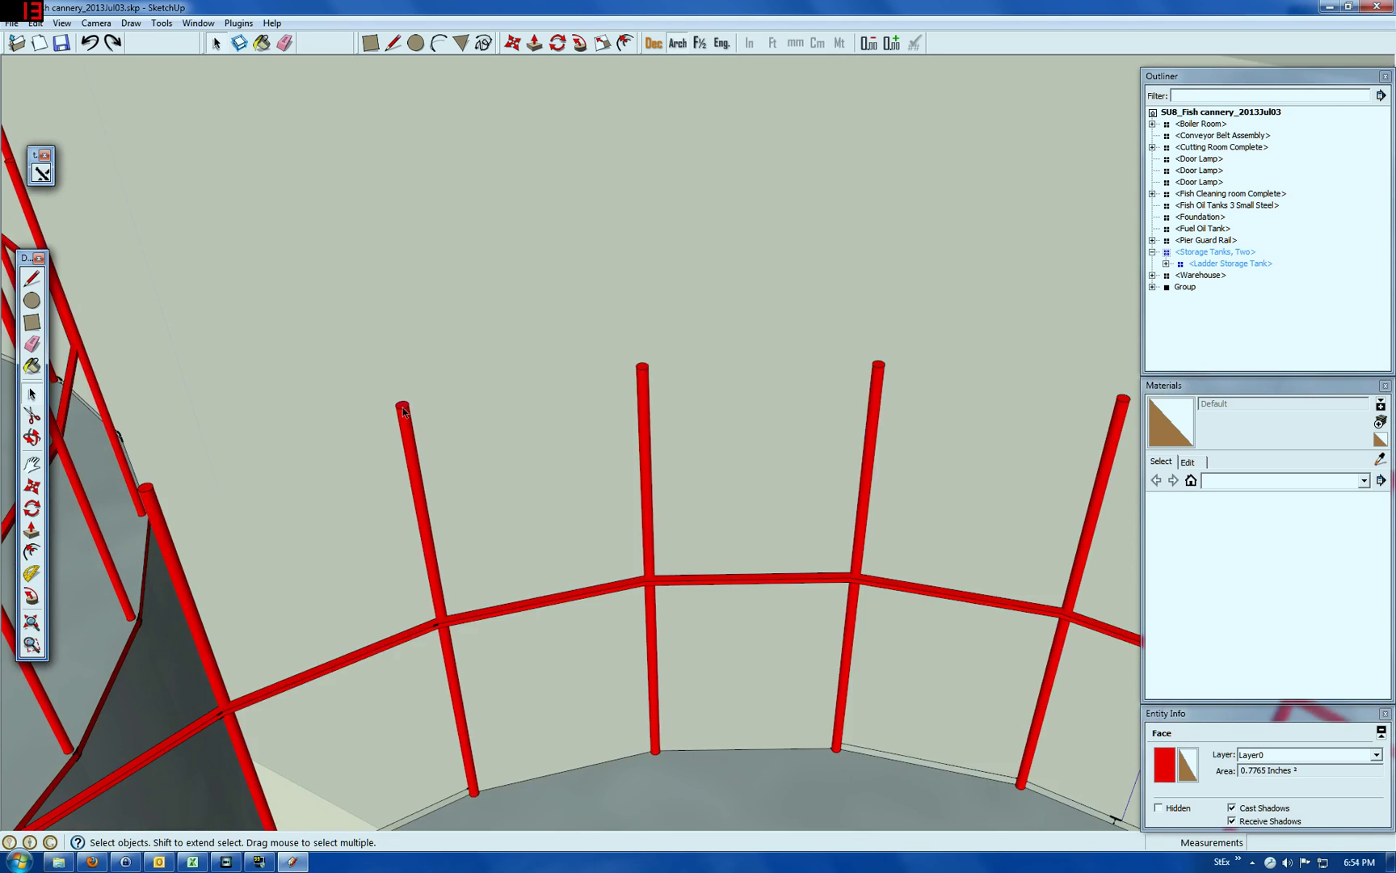
{"action": "scroll", "coordinate": [402, 411], "scroll_direction": "up", "scroll_amount": 5}
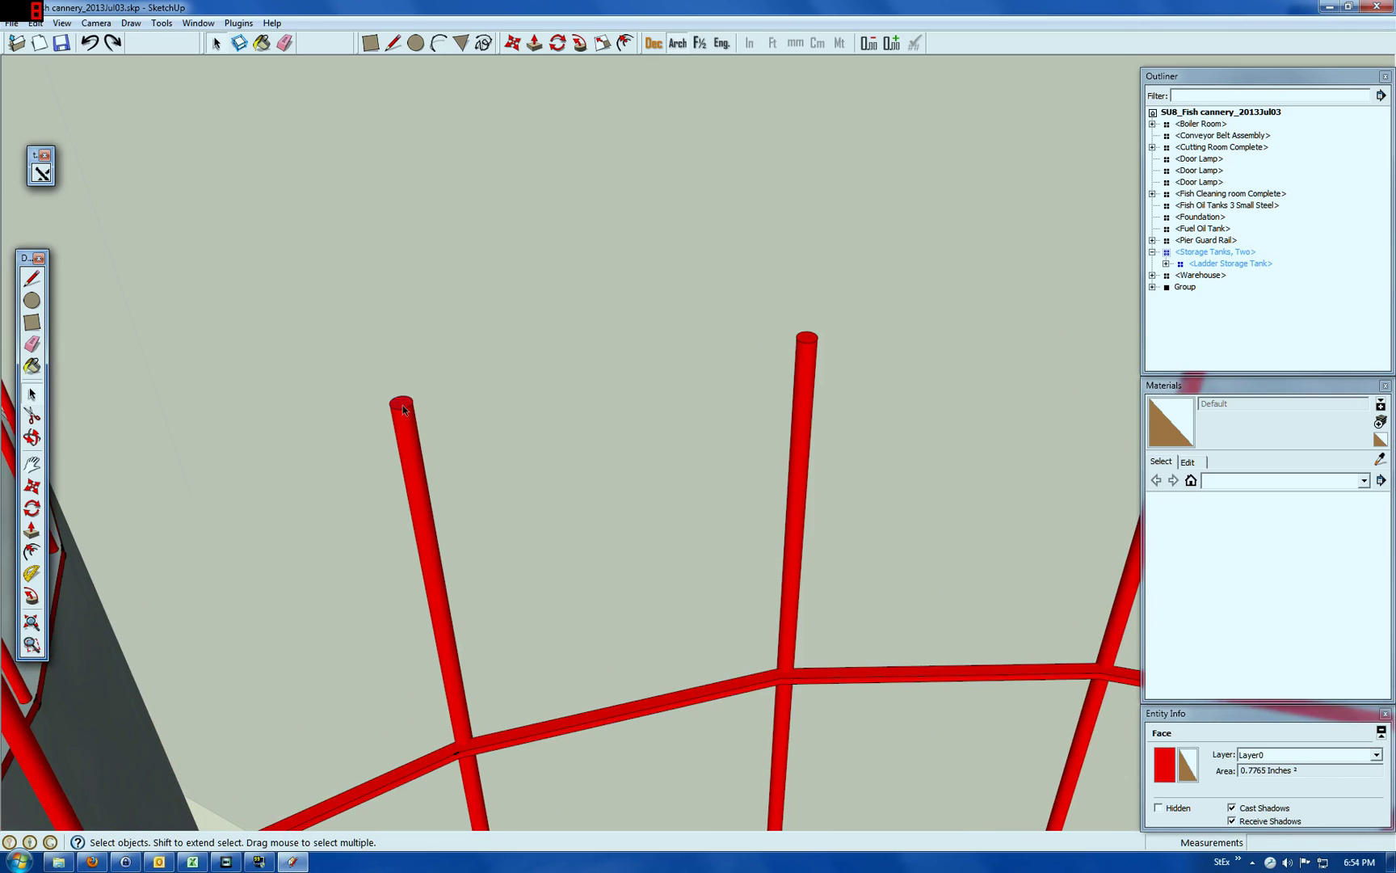
{"action": "scroll", "coordinate": [403, 408], "scroll_direction": "down", "scroll_amount": 10}
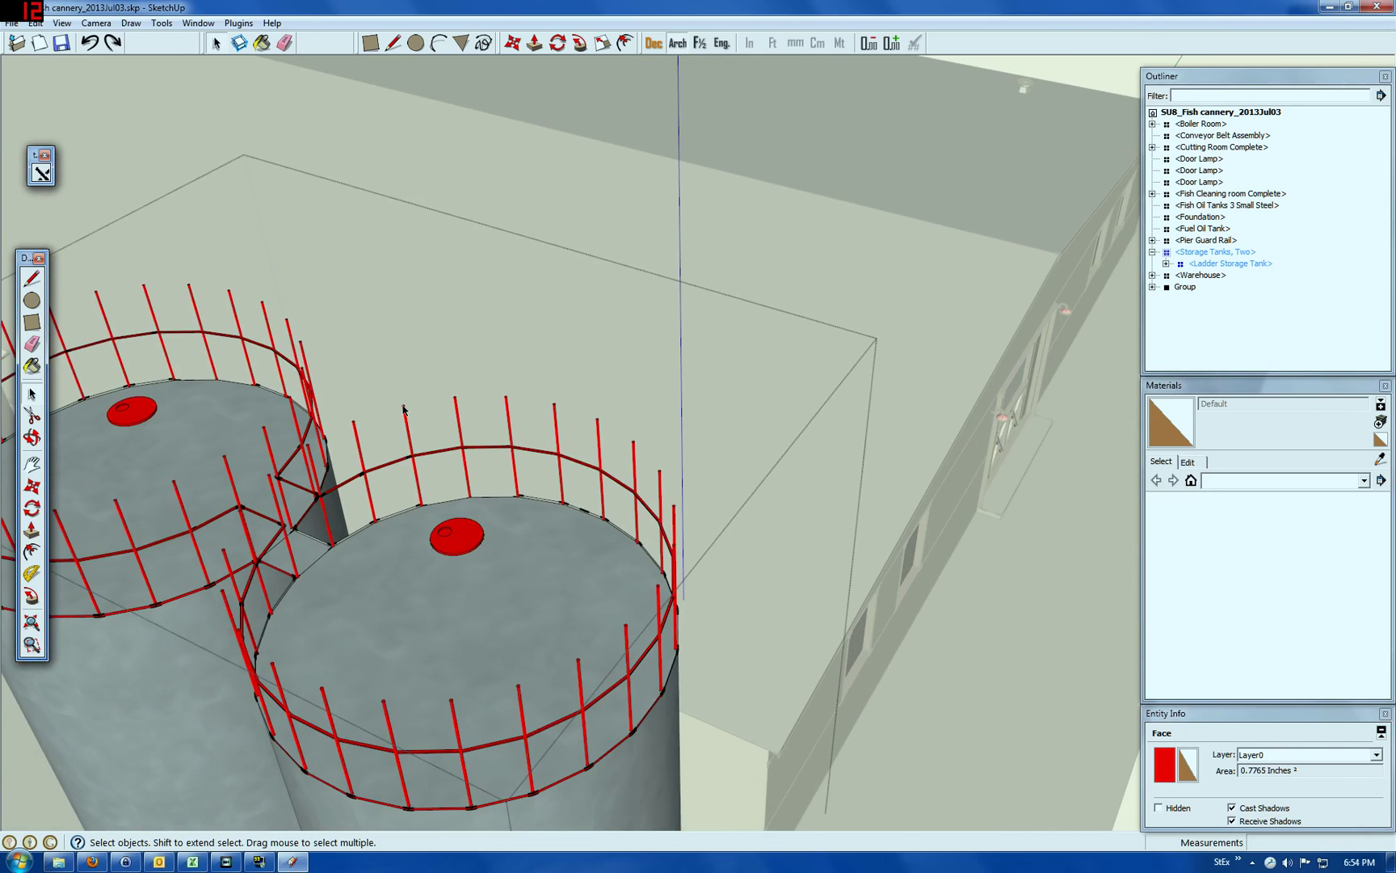
{"action": "scroll", "coordinate": [402, 410], "scroll_direction": "down", "scroll_amount": 3}
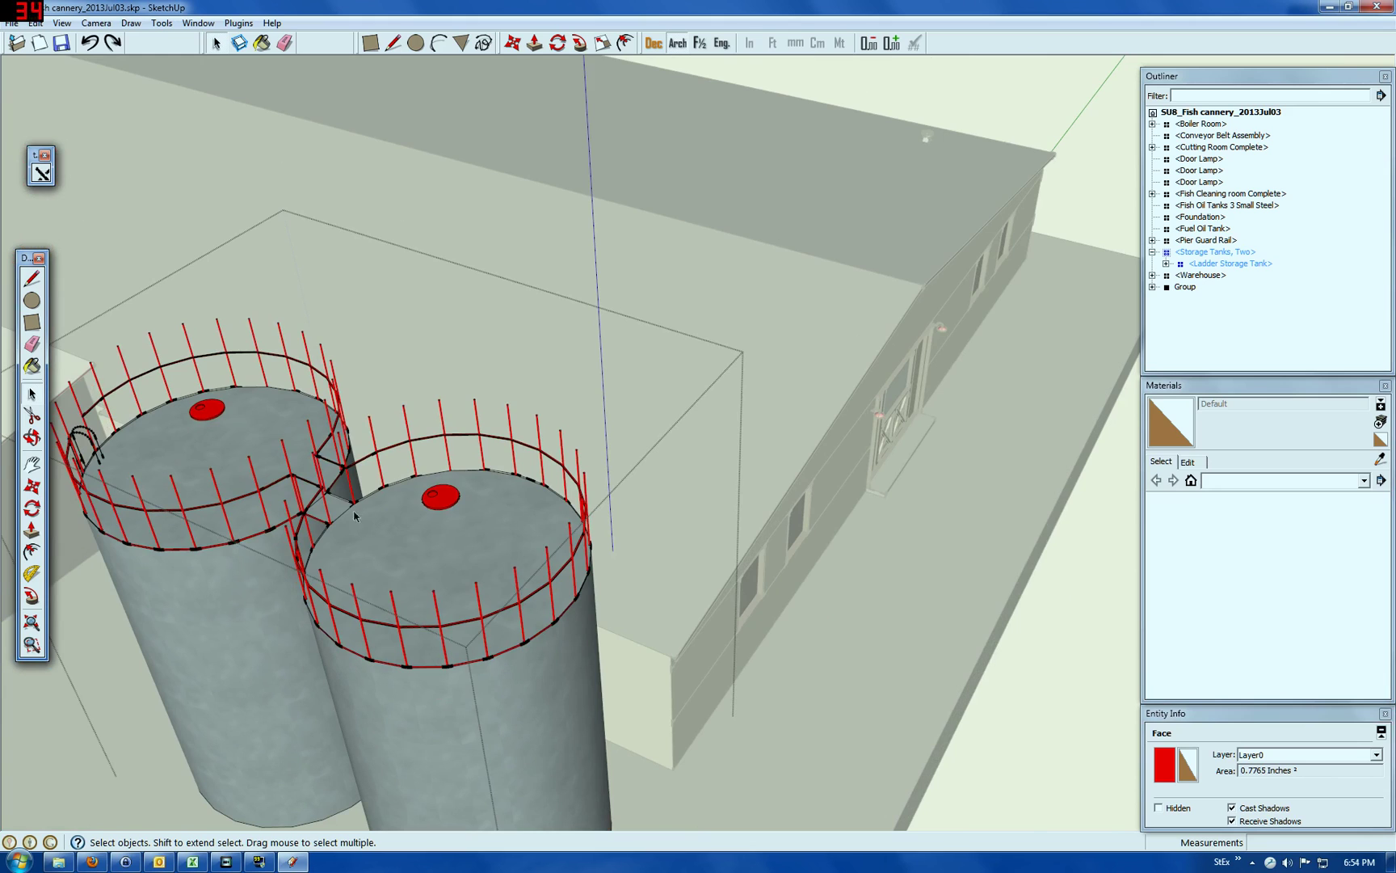
Step: Select the nearer storage tank's bottom edge and check how many segments its arc has
{"action": "scroll", "coordinate": [434, 445], "scroll_direction": "down", "scroll_amount": 3}
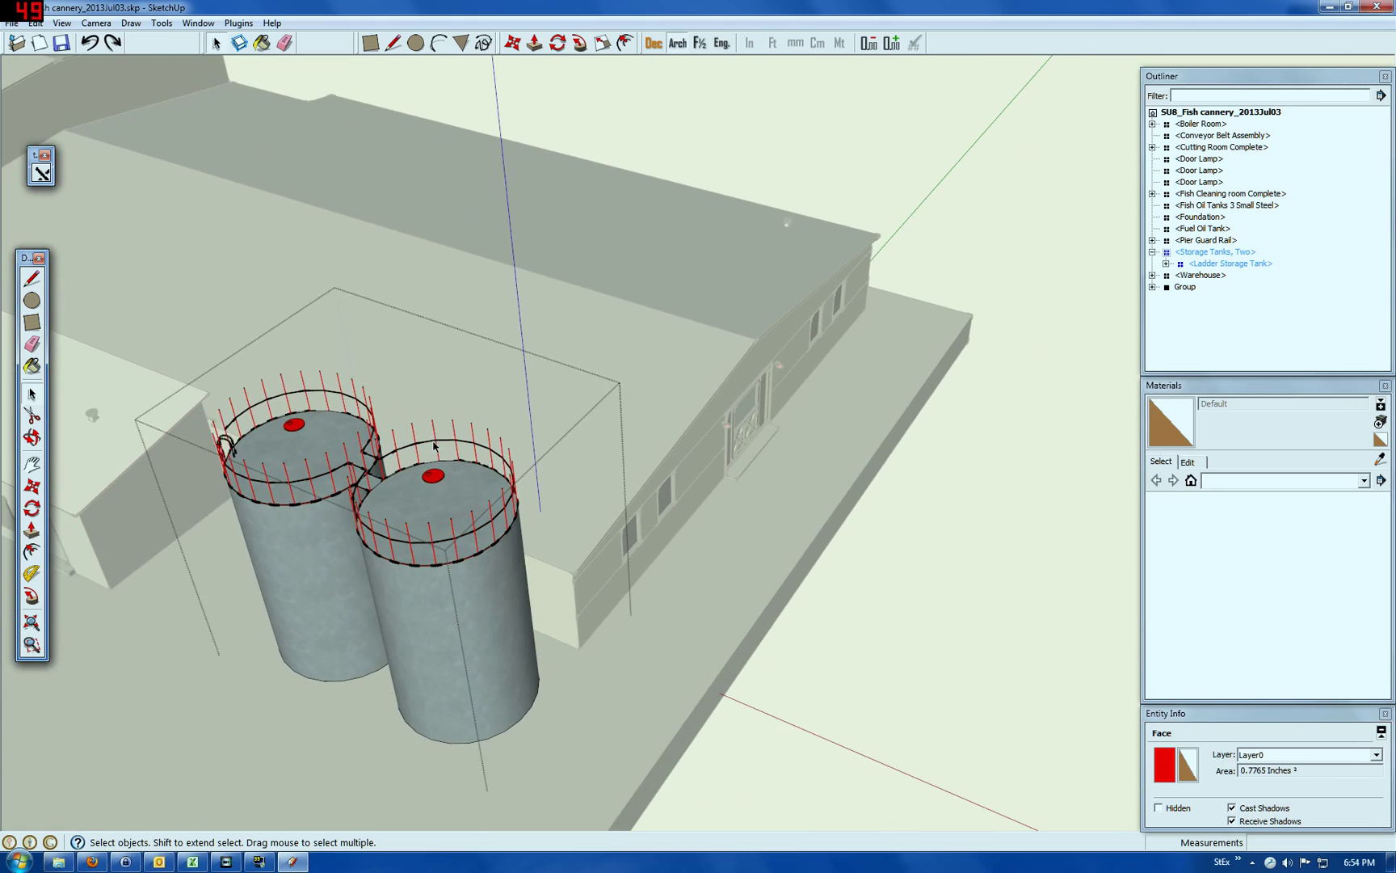
{"action": "left_click", "coordinate": [418, 611]}
{"action": "scroll", "coordinate": [464, 609], "scroll_direction": "up", "scroll_amount": 5}
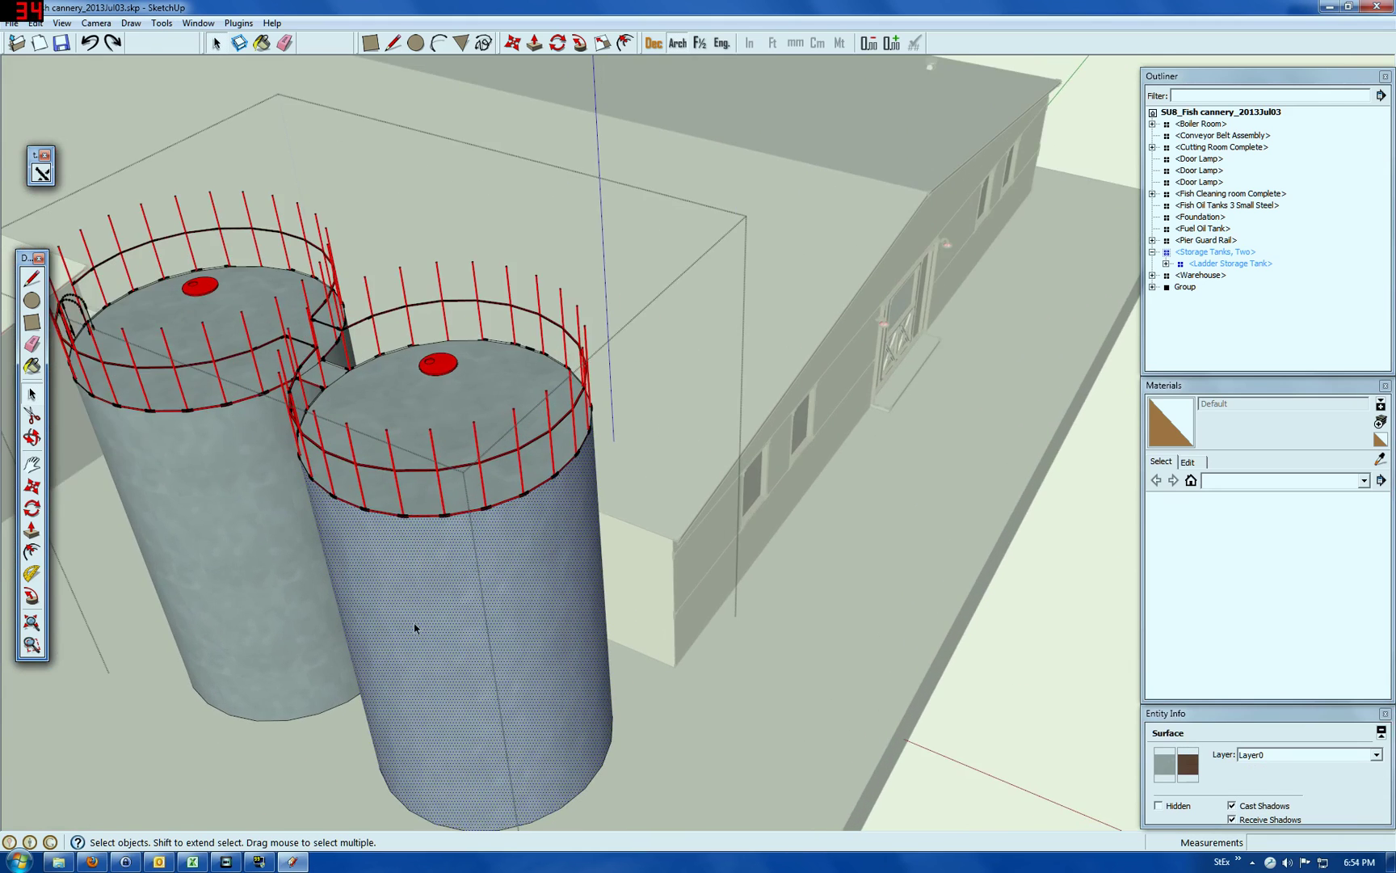
{"action": "scroll", "coordinate": [440, 544], "scroll_direction": "down", "scroll_amount": 5}
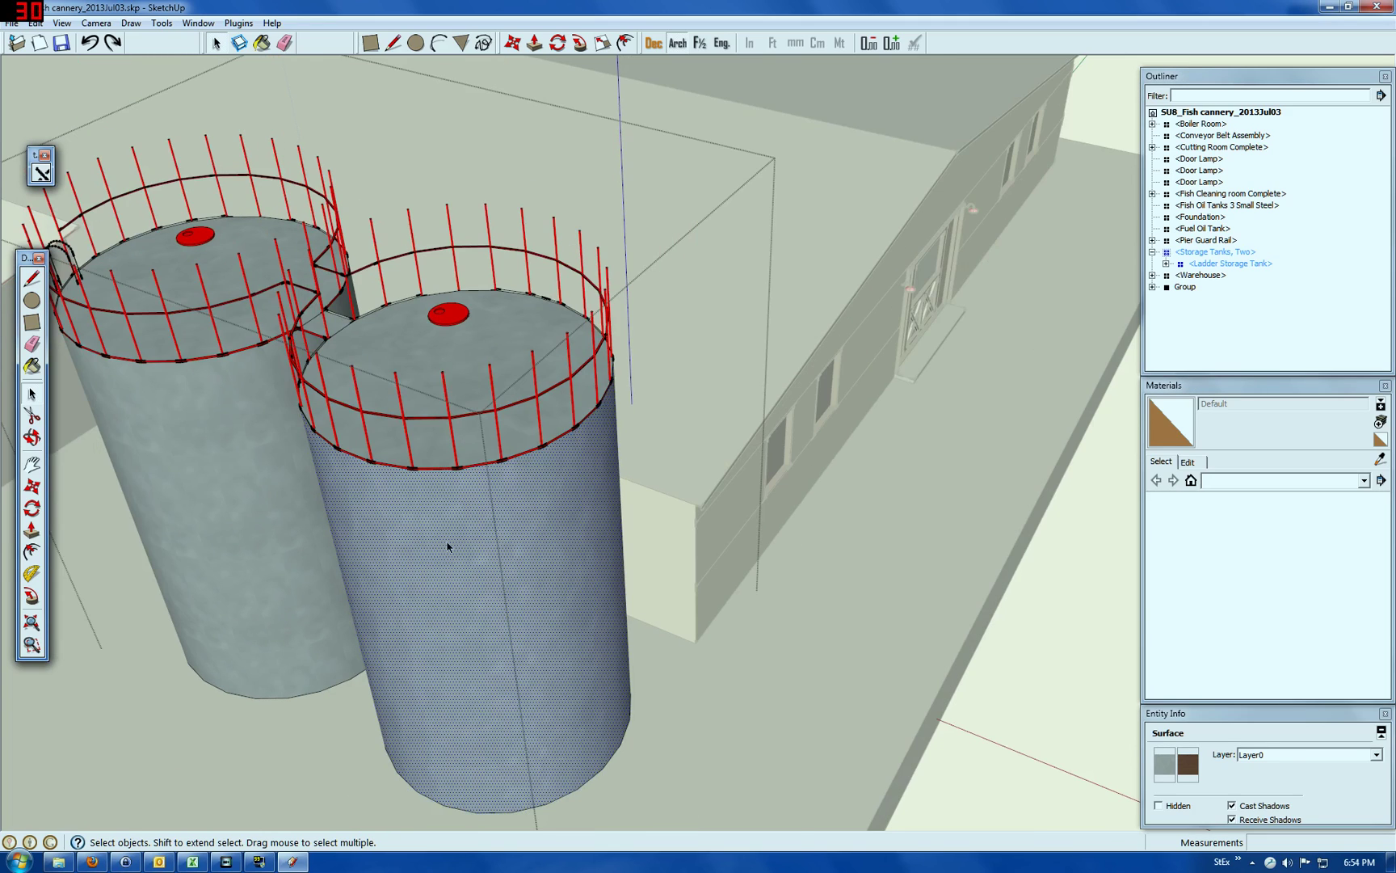
{"action": "left_click", "coordinate": [508, 773]}
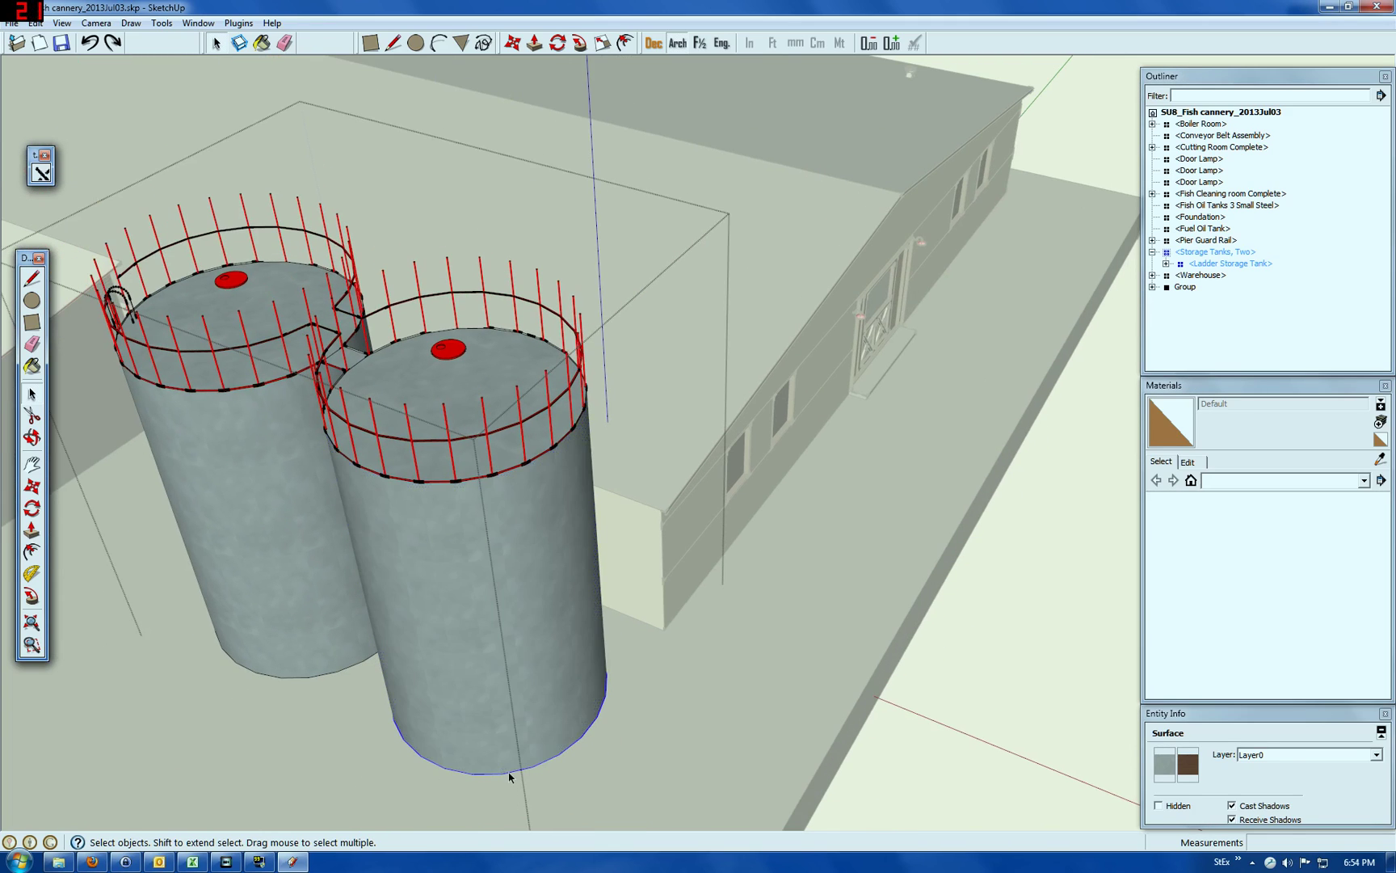
{"action": "left_click_drag", "start_coordinate": [1261, 786], "coordinate": [1192, 786]}
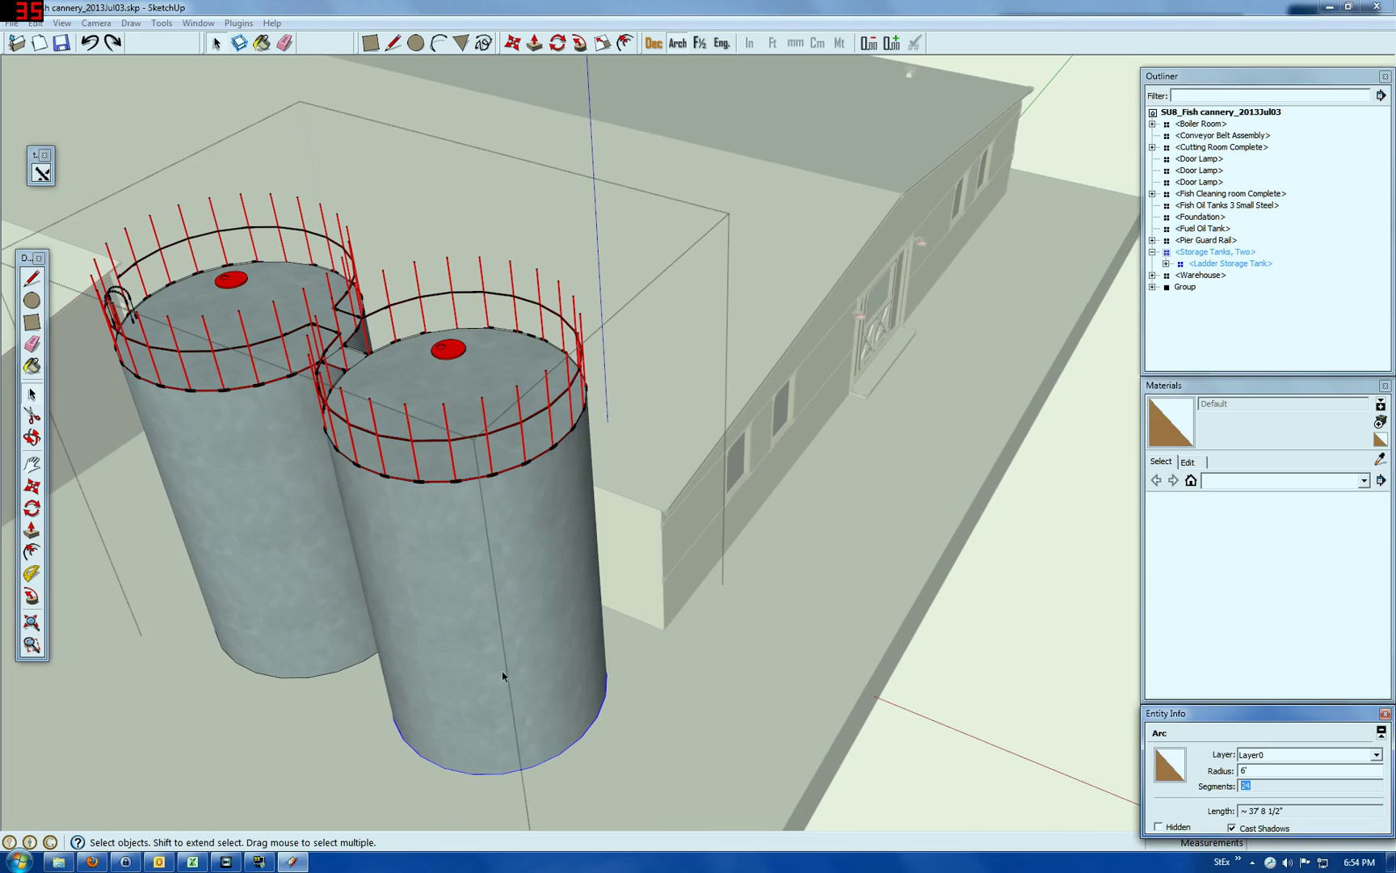
Step: Select the nearer tank's curved wall and its base arc in turn to judge how round the tank looks
{"action": "left_click", "coordinate": [465, 576]}
{"action": "scroll", "coordinate": [508, 424], "scroll_direction": "down", "scroll_amount": 2}
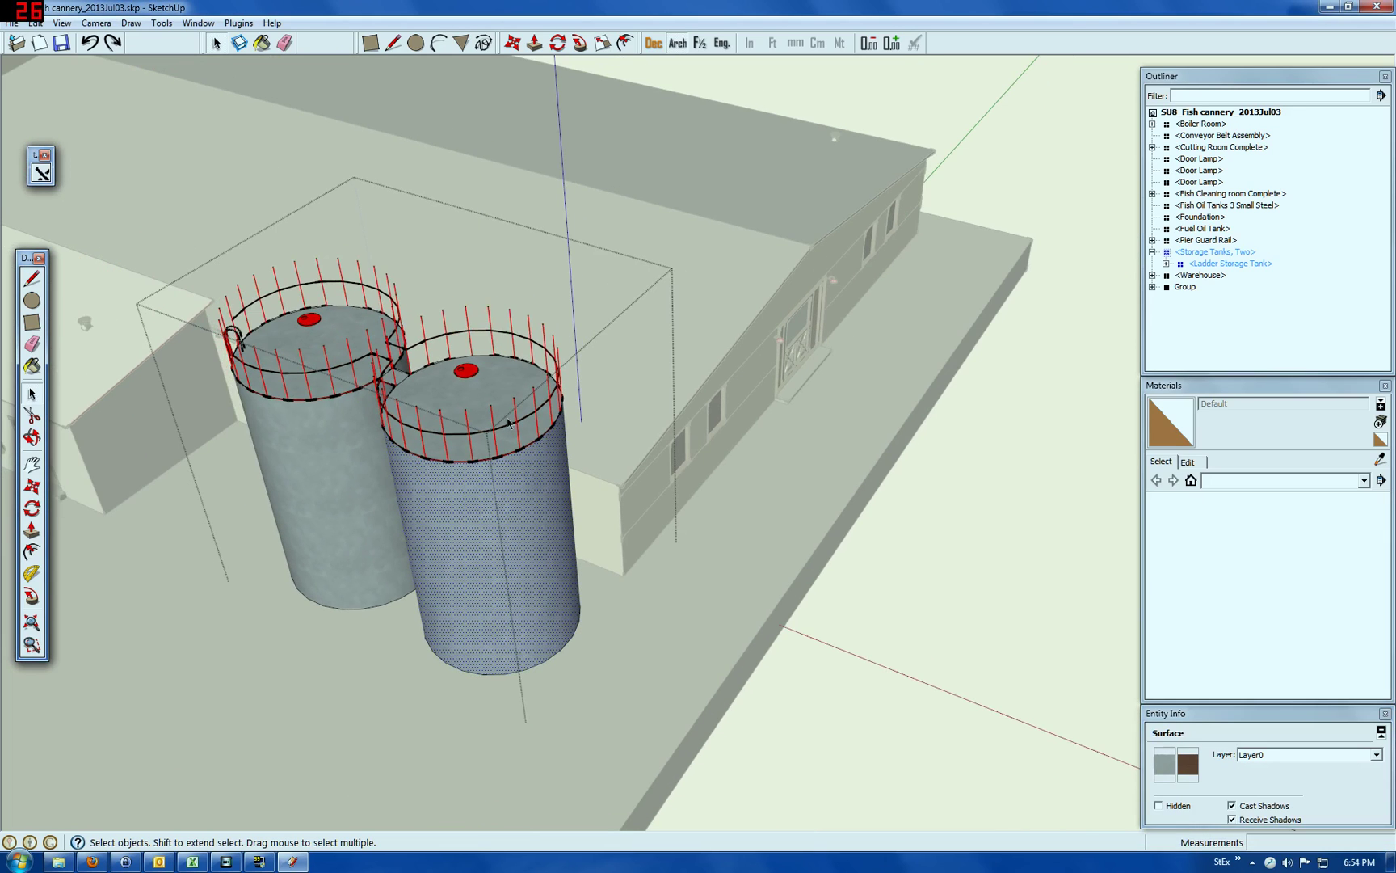
{"action": "scroll", "coordinate": [478, 399], "scroll_direction": "up", "scroll_amount": 1}
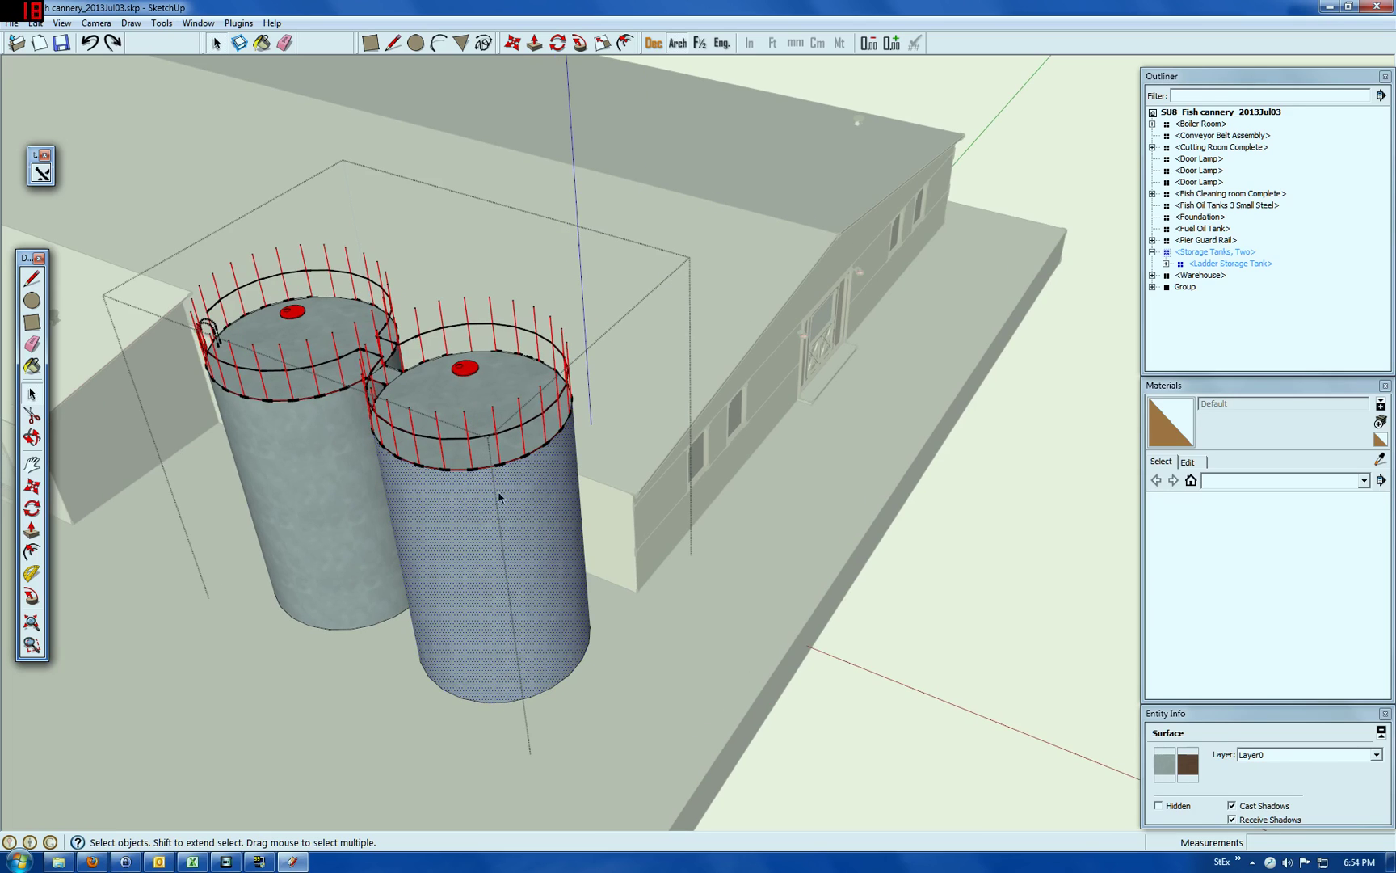
{"action": "left_click", "coordinate": [454, 692]}
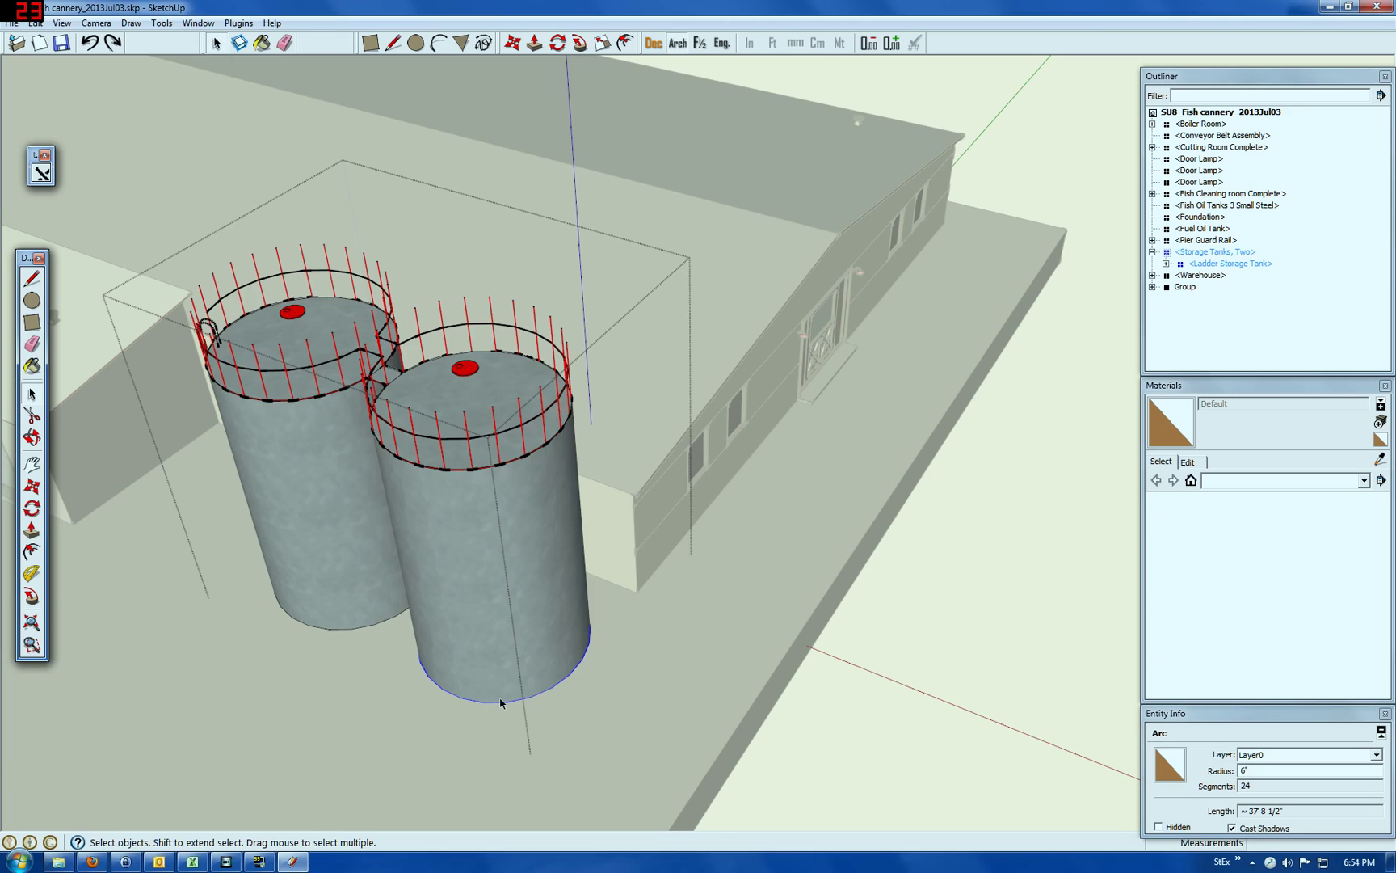
{"action": "scroll", "coordinate": [500, 702], "scroll_direction": "up", "scroll_amount": 1}
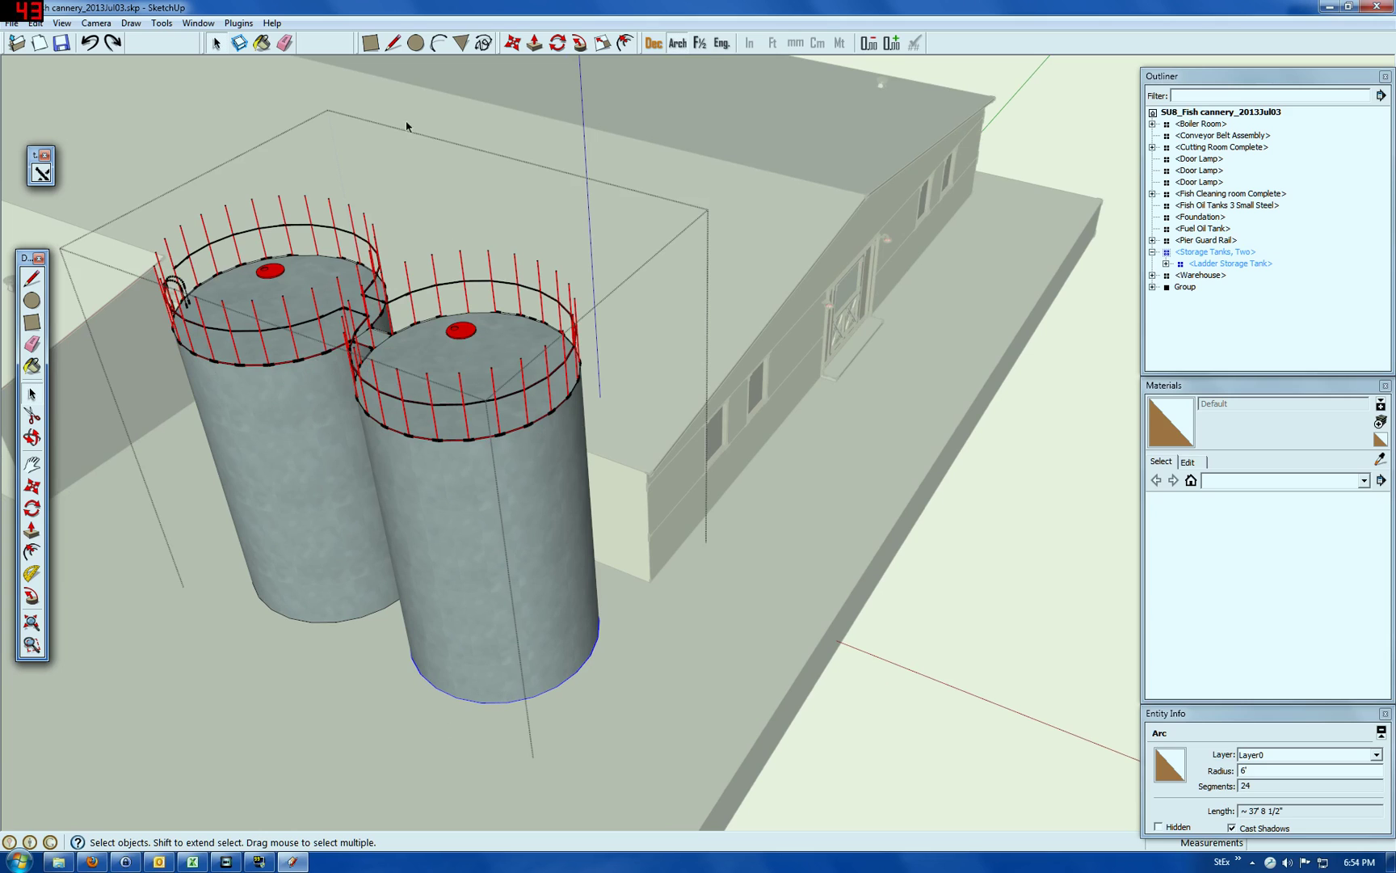
Step: Measure the diameter of a front railing post's round top on the nearer tank with the Line tool, without drawing a line
{"action": "scroll", "coordinate": [481, 373], "scroll_direction": "up", "scroll_amount": 8}
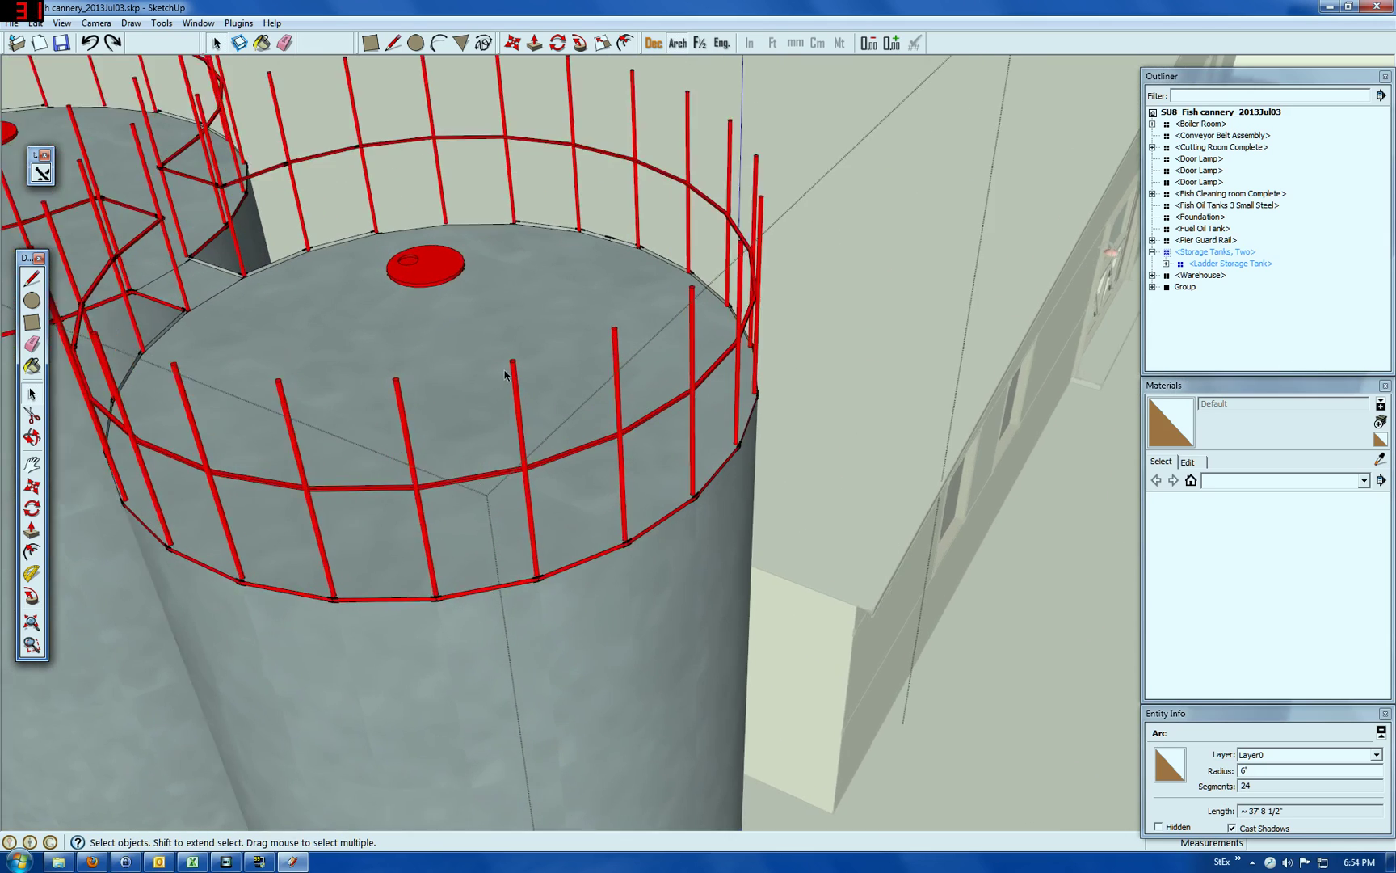
{"action": "scroll", "coordinate": [521, 348], "scroll_direction": "up", "scroll_amount": 4}
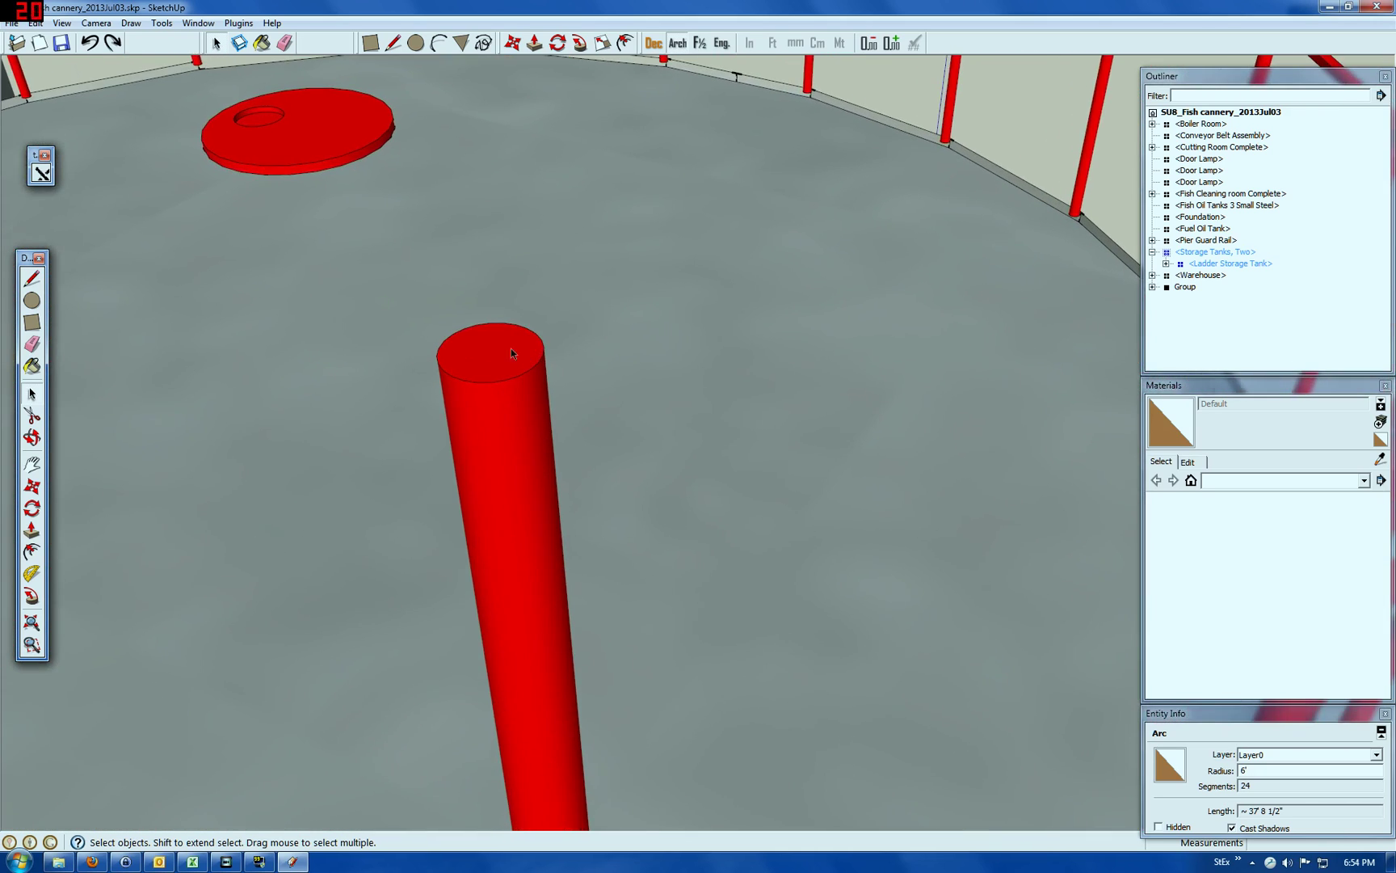
{"action": "left_click", "coordinate": [36, 280]}
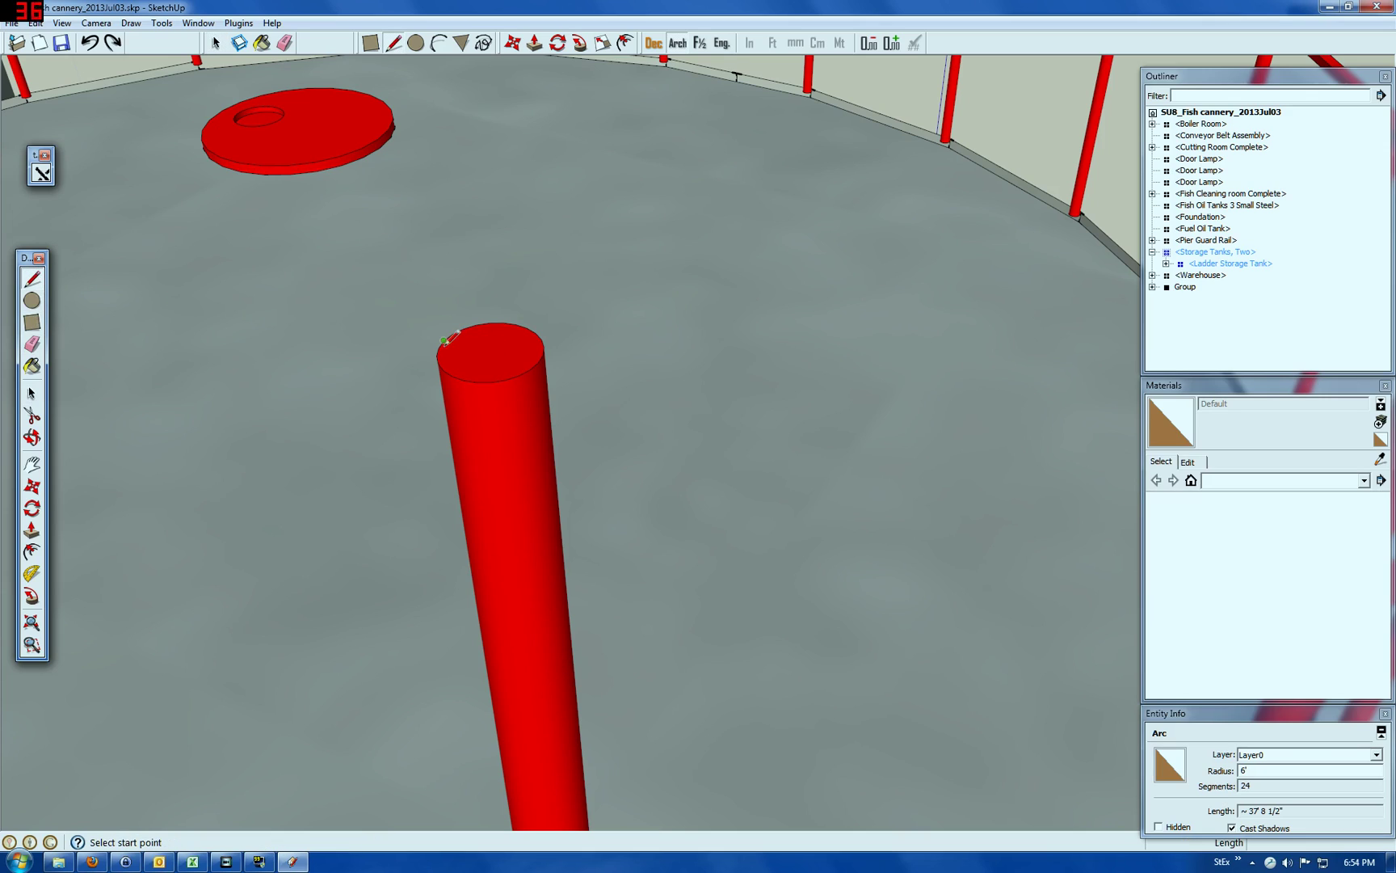
{"action": "left_click", "coordinate": [438, 348]}
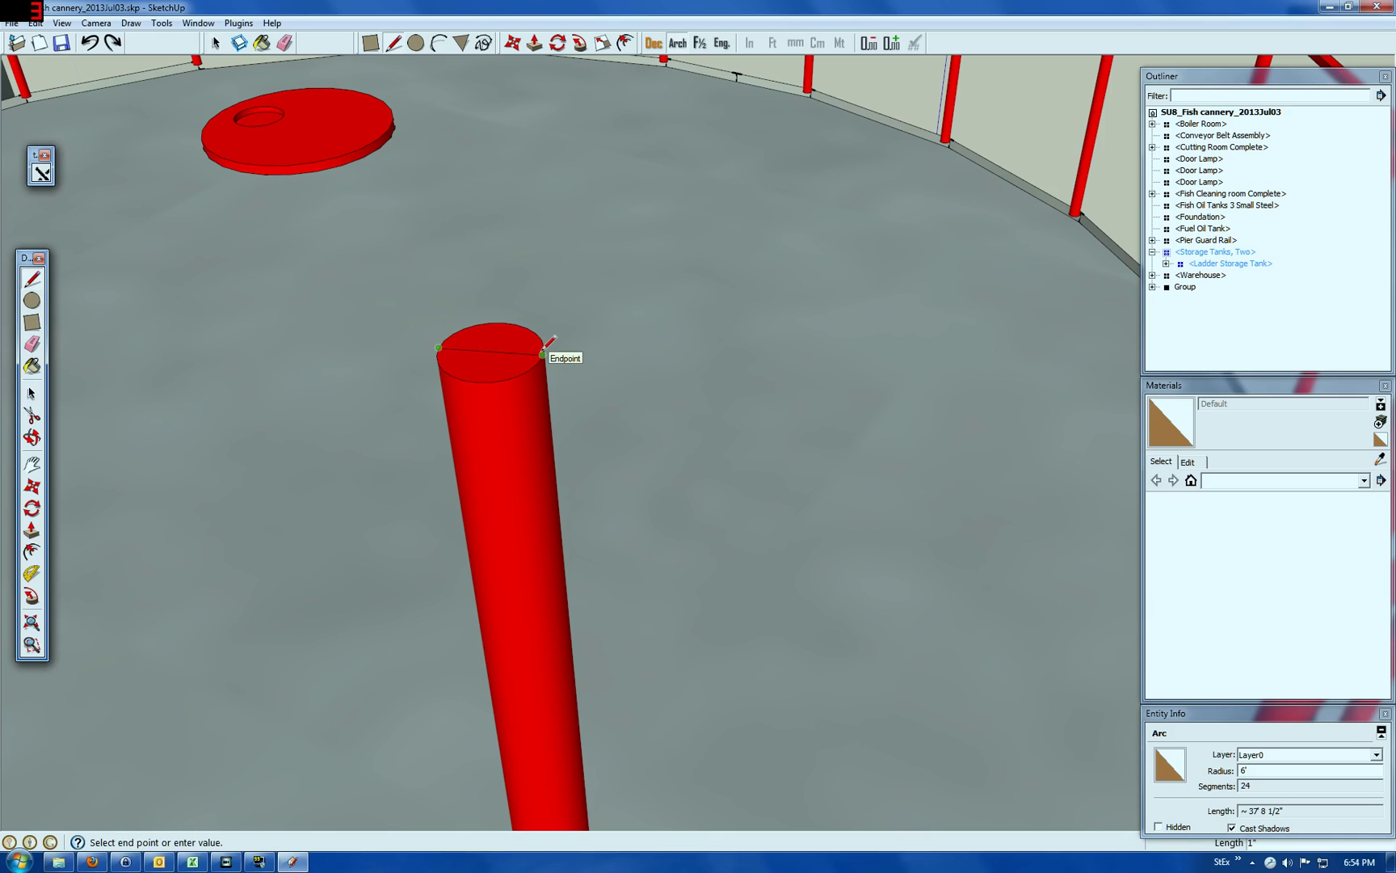
{"action": "left_click", "coordinate": [32, 393]}
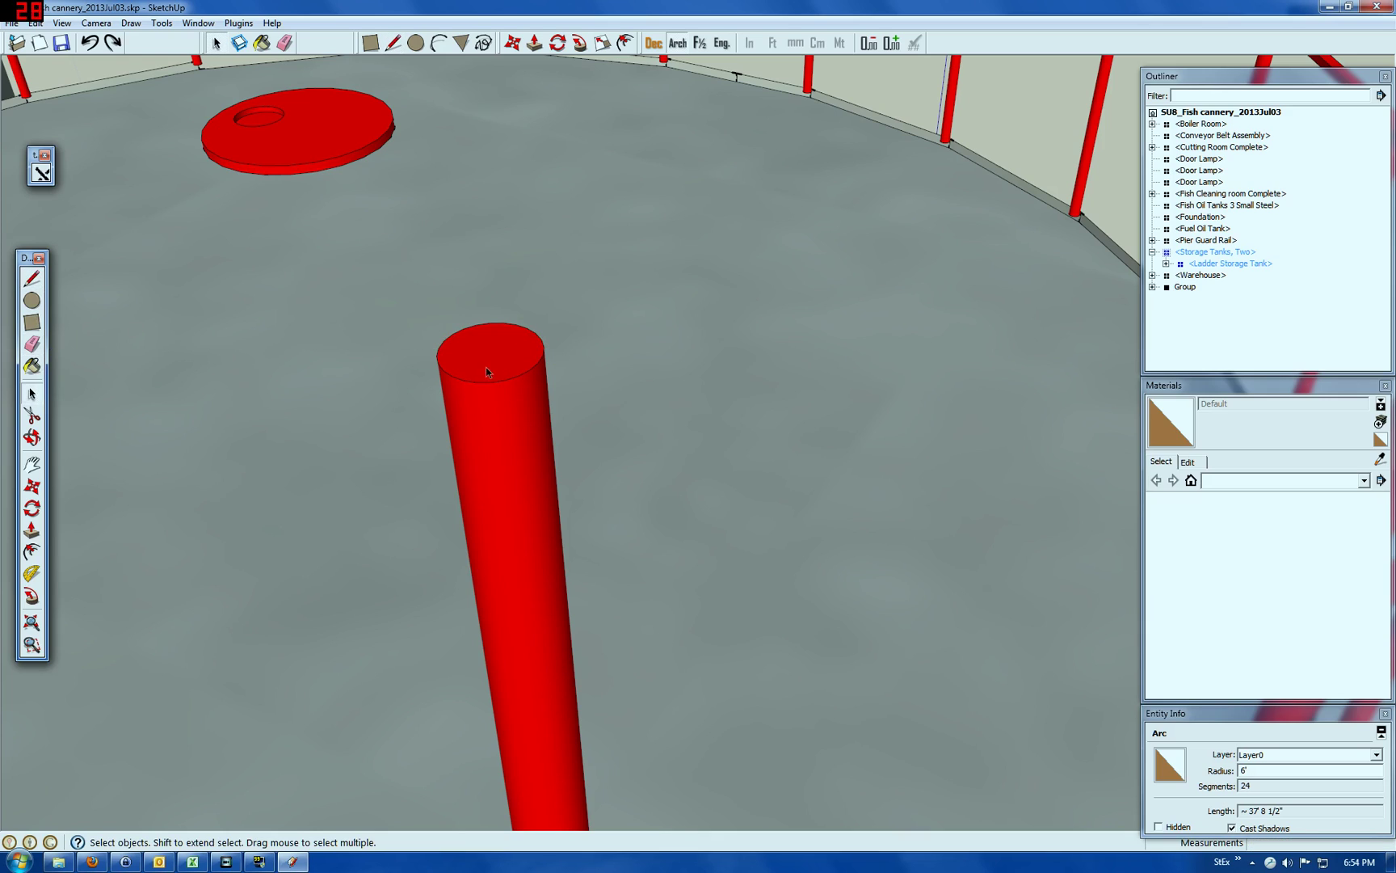
Step: Measure the length of one segment of the nearer tank's base edge with the Line tool, without drawing a line
{"action": "scroll", "coordinate": [497, 356], "scroll_direction": "down", "scroll_amount": 2}
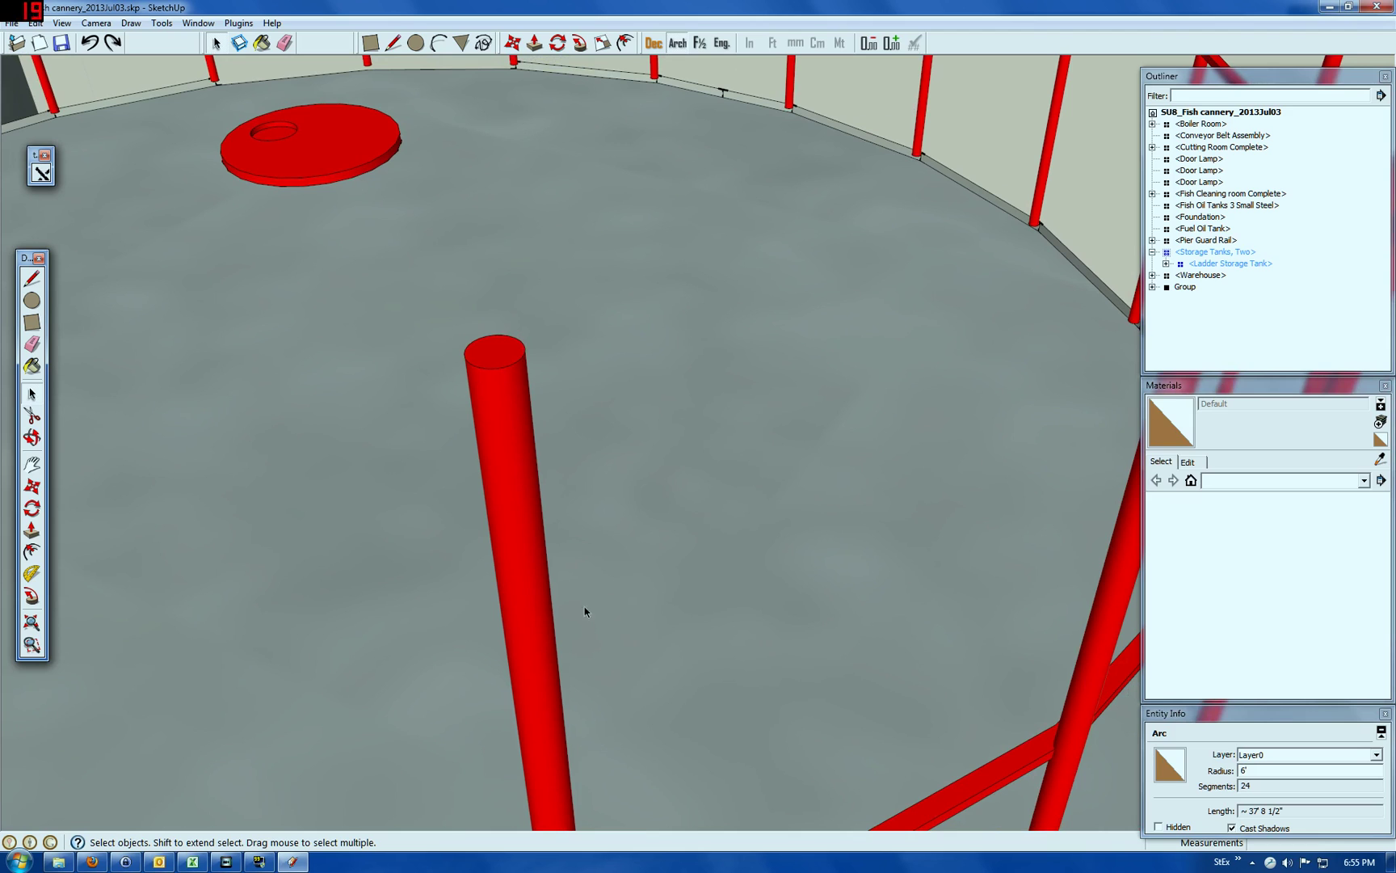
{"action": "scroll", "coordinate": [499, 372], "scroll_direction": "down", "scroll_amount": 5}
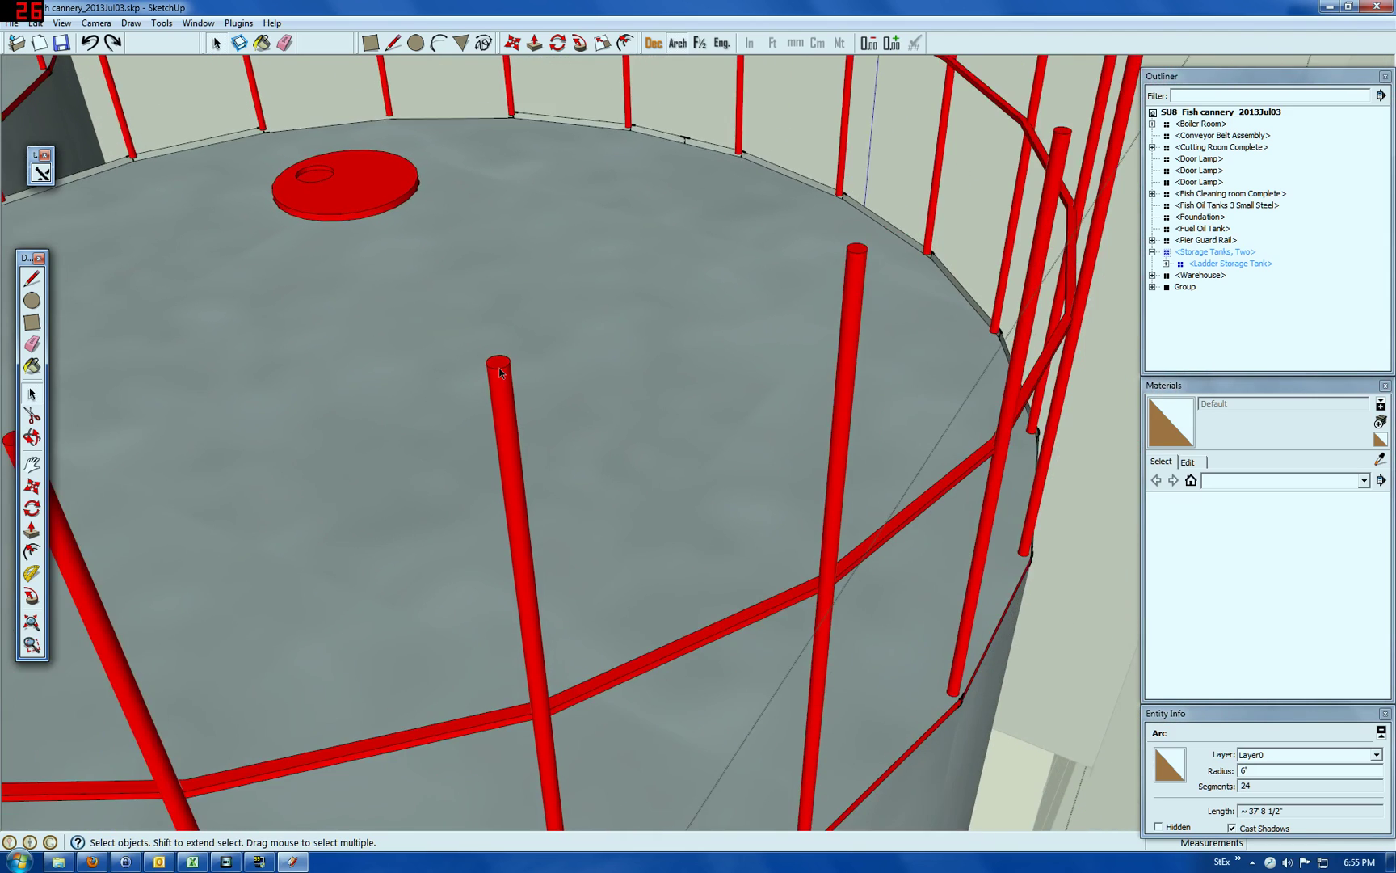
{"action": "scroll", "coordinate": [500, 368], "scroll_direction": "down", "scroll_amount": 10}
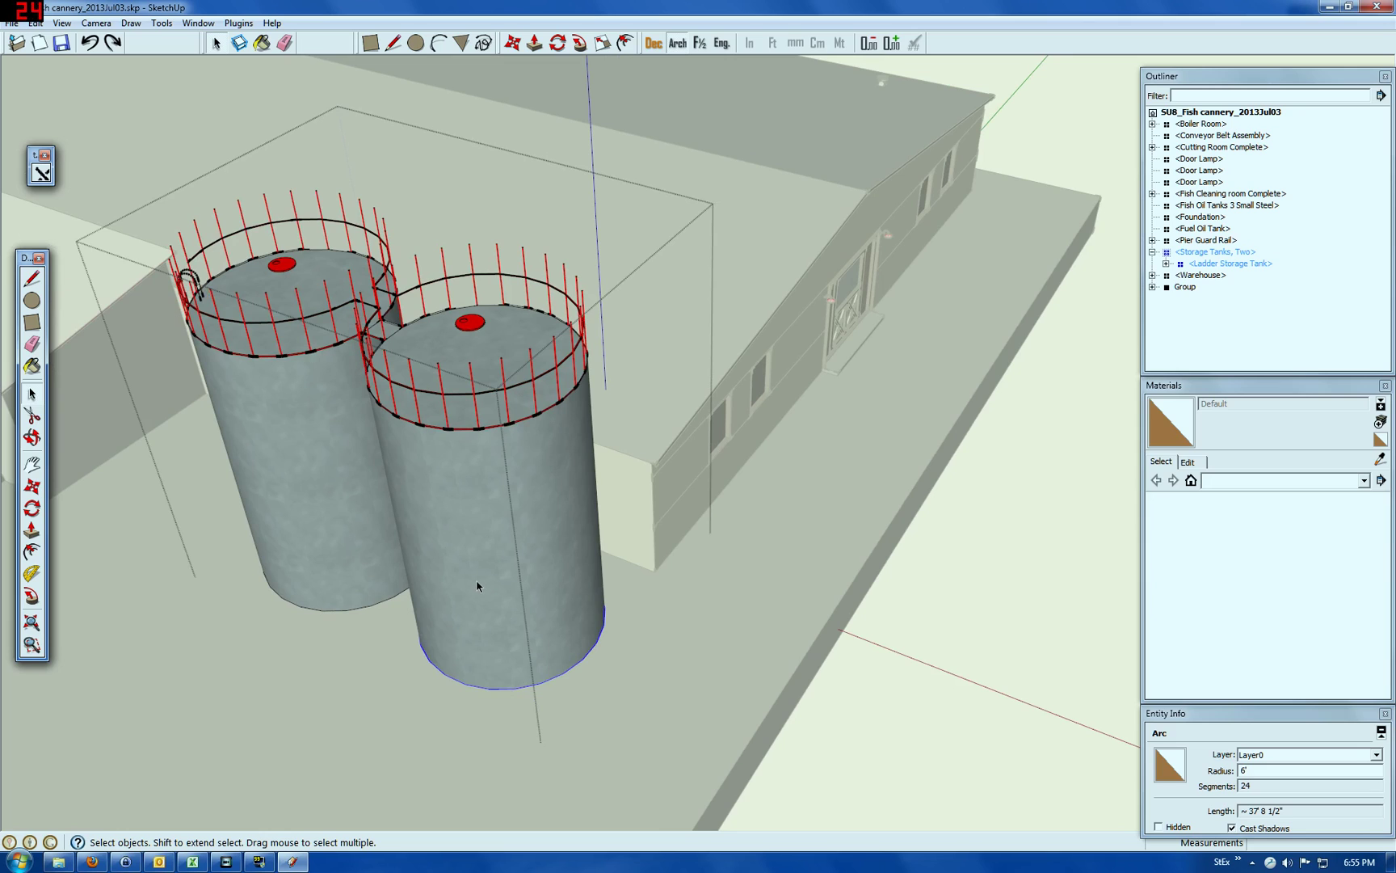
{"action": "scroll", "coordinate": [499, 687], "scroll_direction": "up", "scroll_amount": 6}
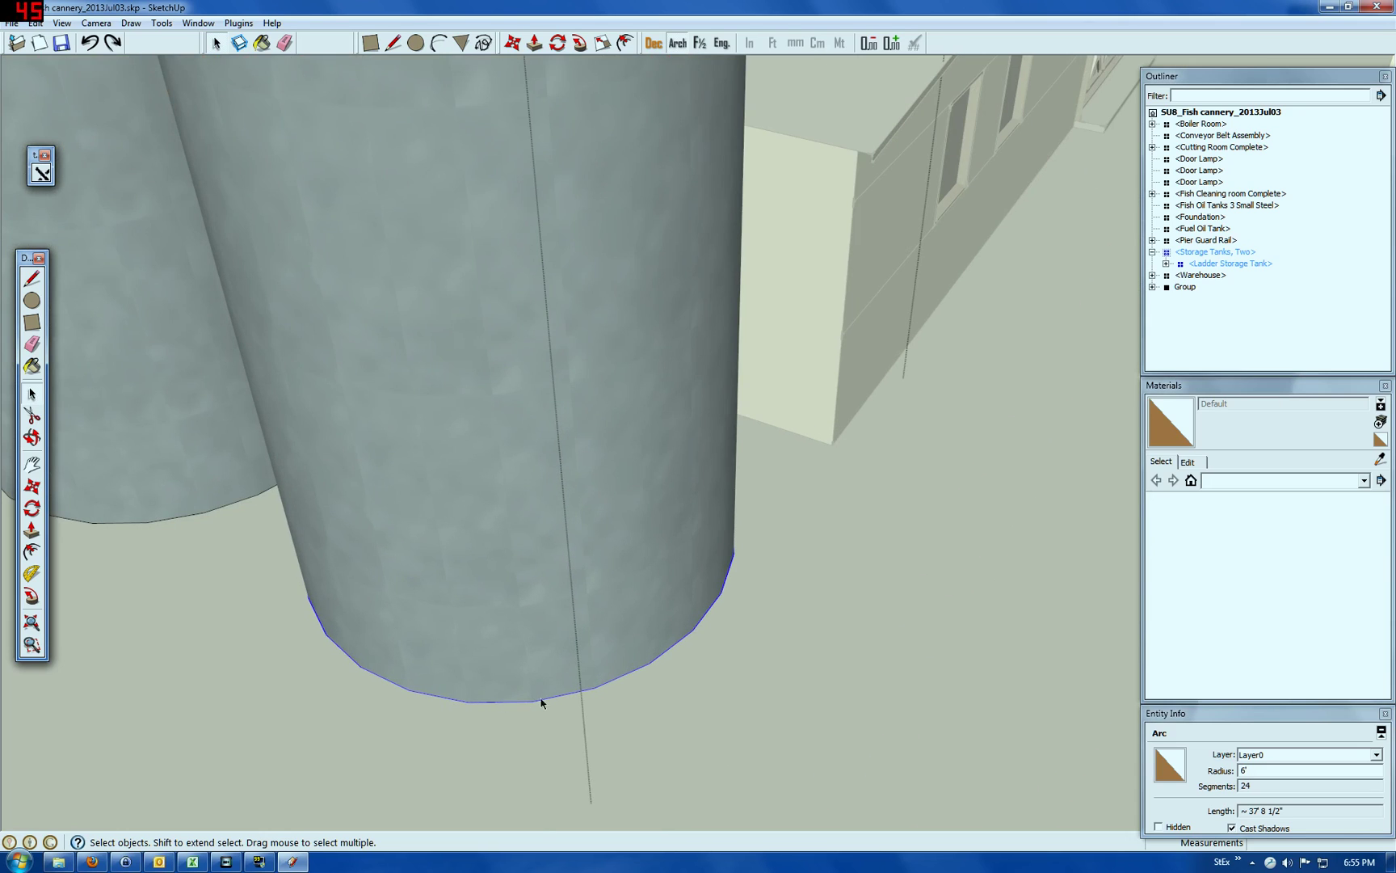
{"action": "left_click", "coordinate": [31, 278]}
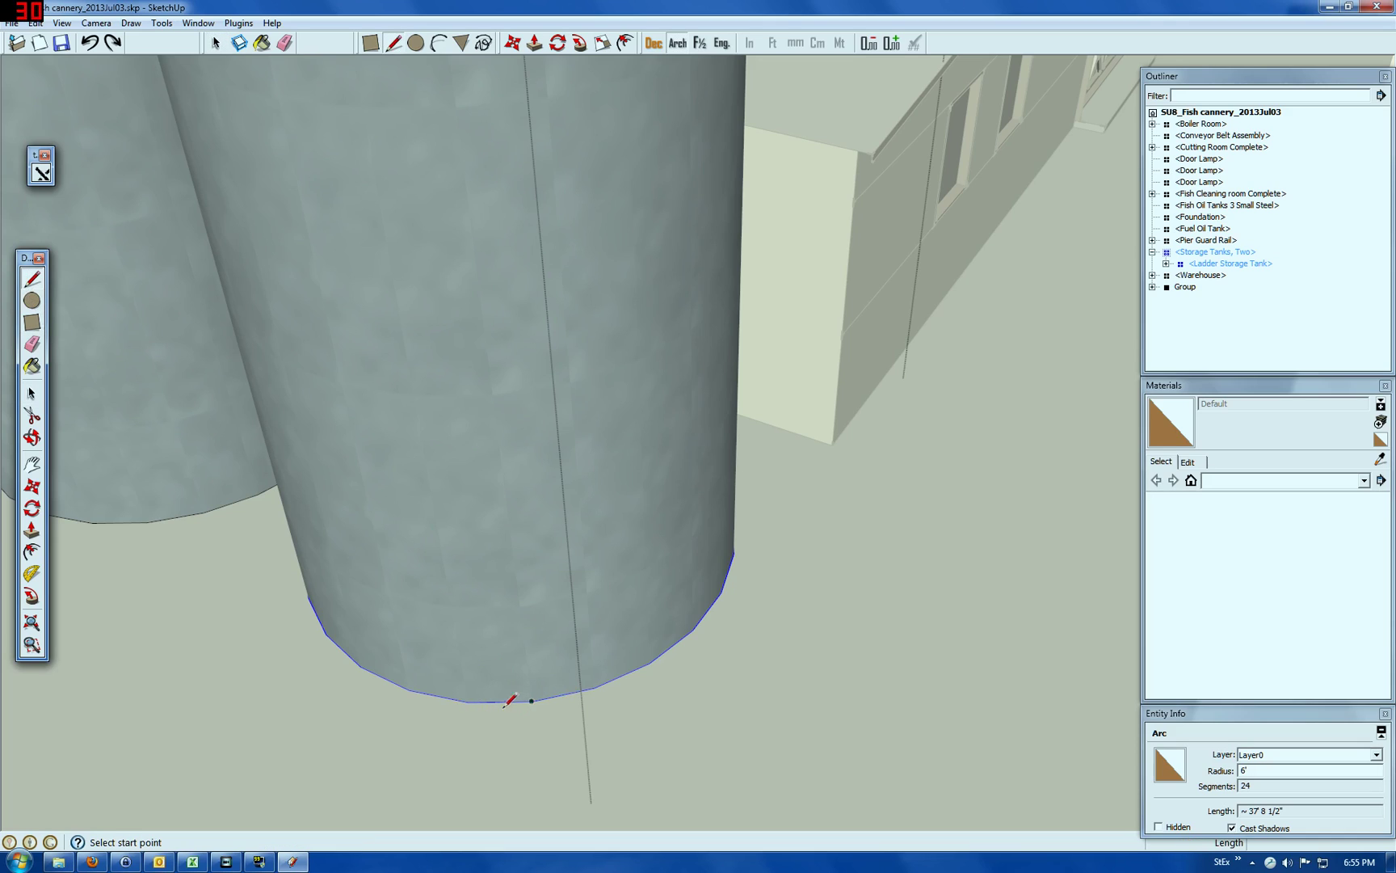
{"action": "left_click", "coordinate": [468, 702]}
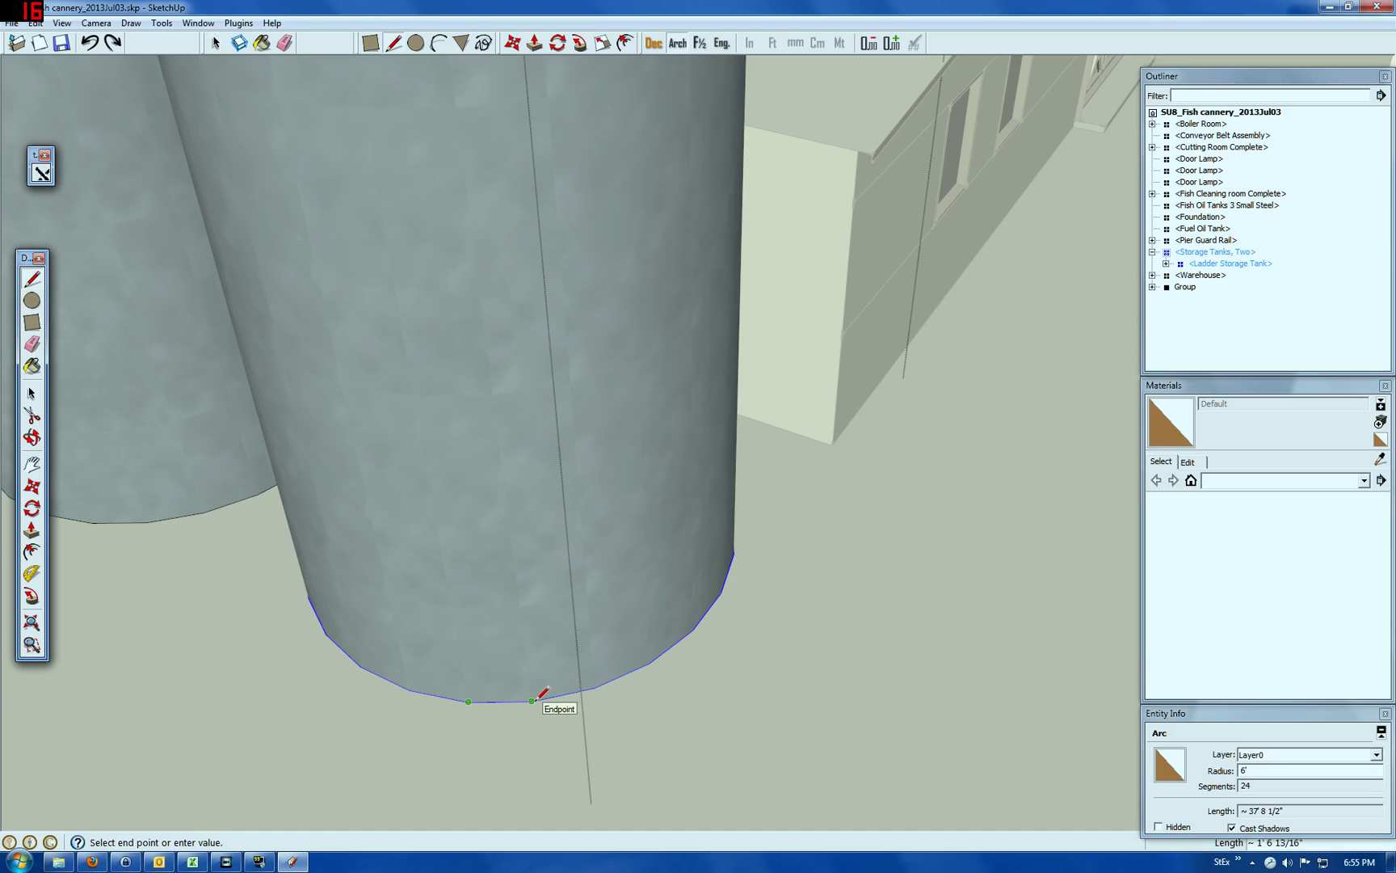
{"action": "left_click", "coordinate": [32, 392]}
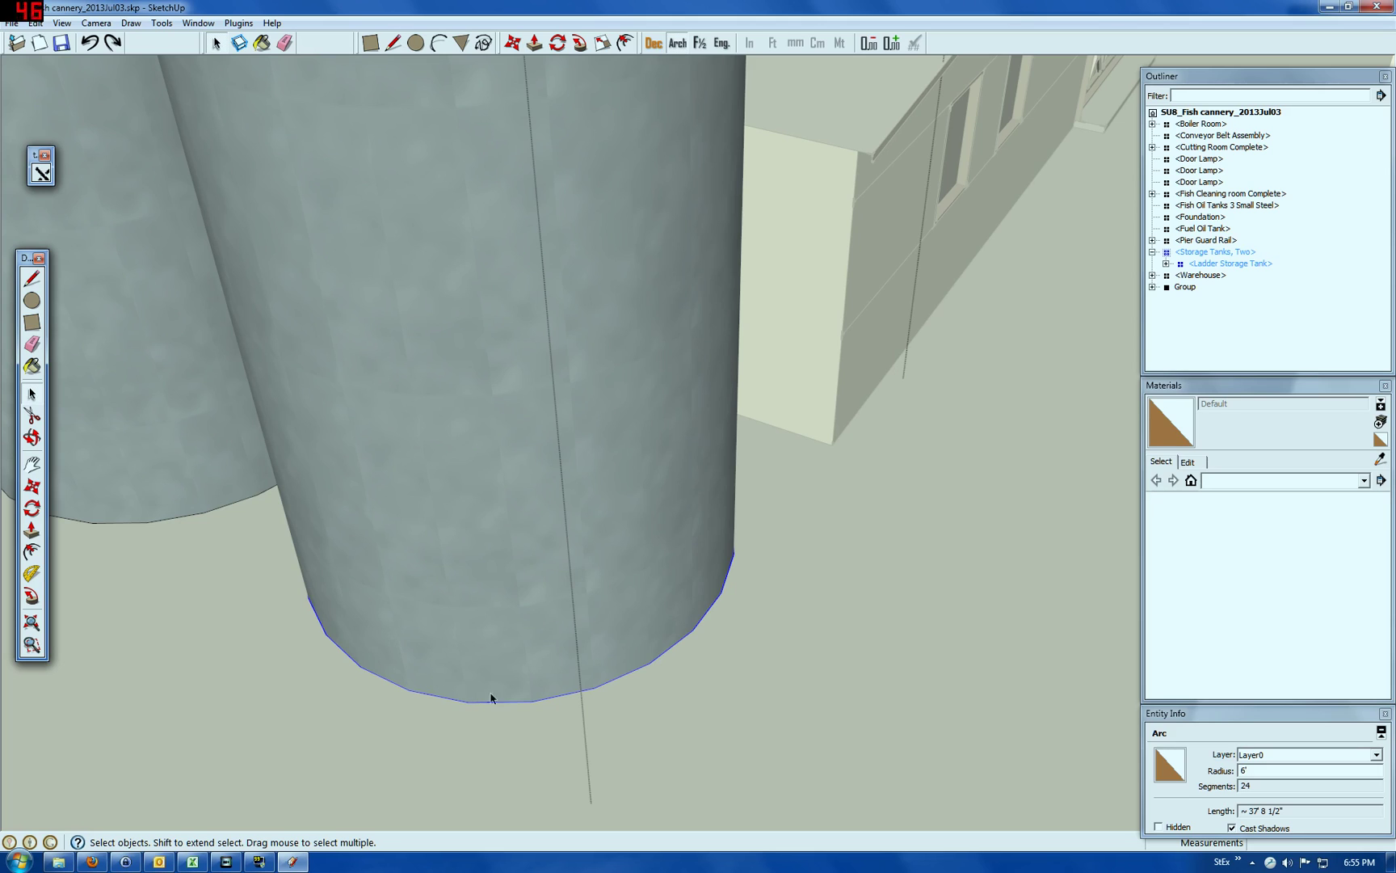
Step: Close the storage tanks component and bring the whole cannery model into view
{"action": "scroll", "coordinate": [599, 552], "scroll_direction": "down", "scroll_amount": 5}
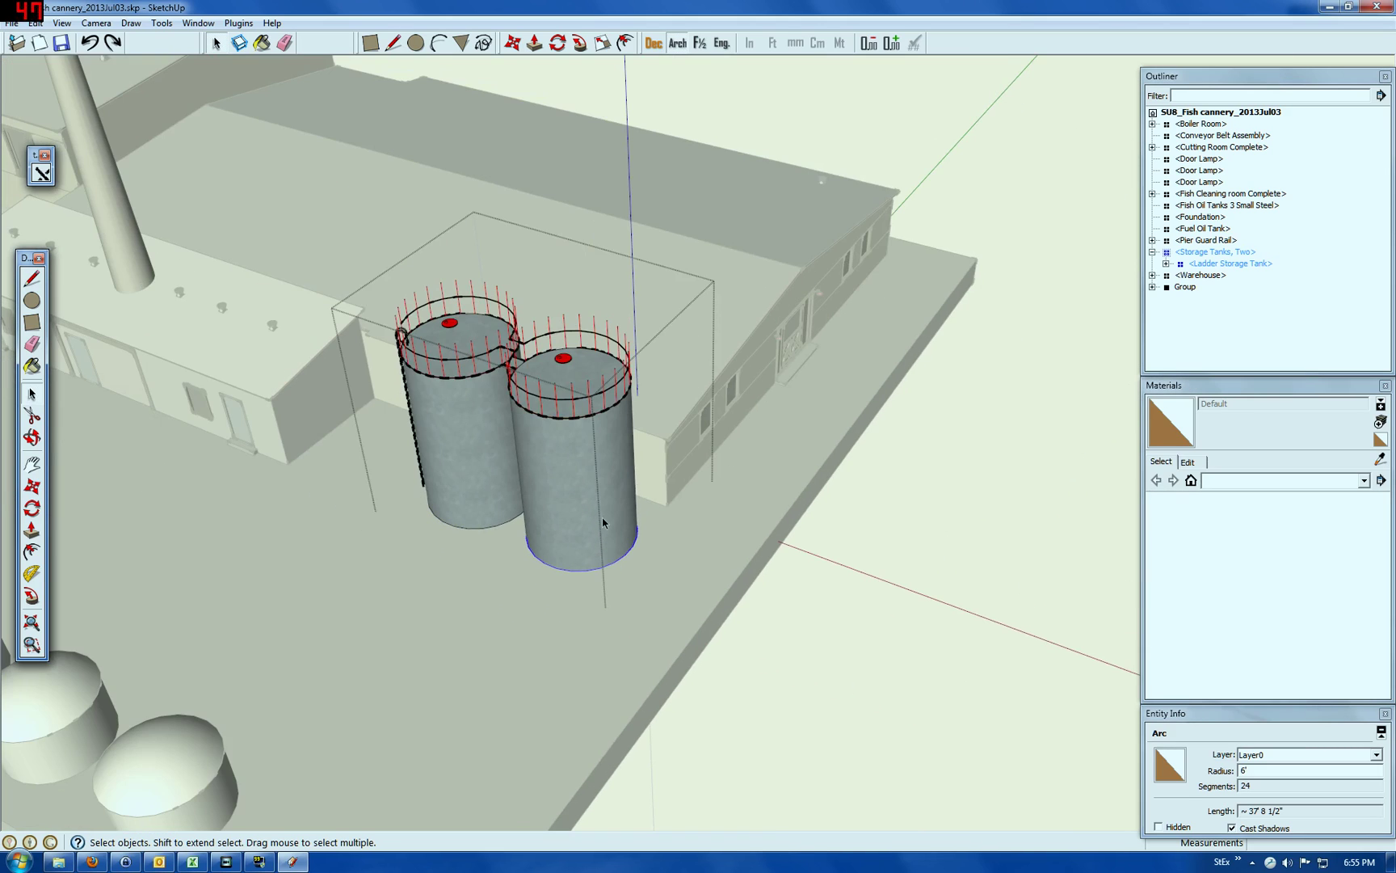
{"action": "scroll", "coordinate": [601, 345], "scroll_direction": "down", "scroll_amount": 2}
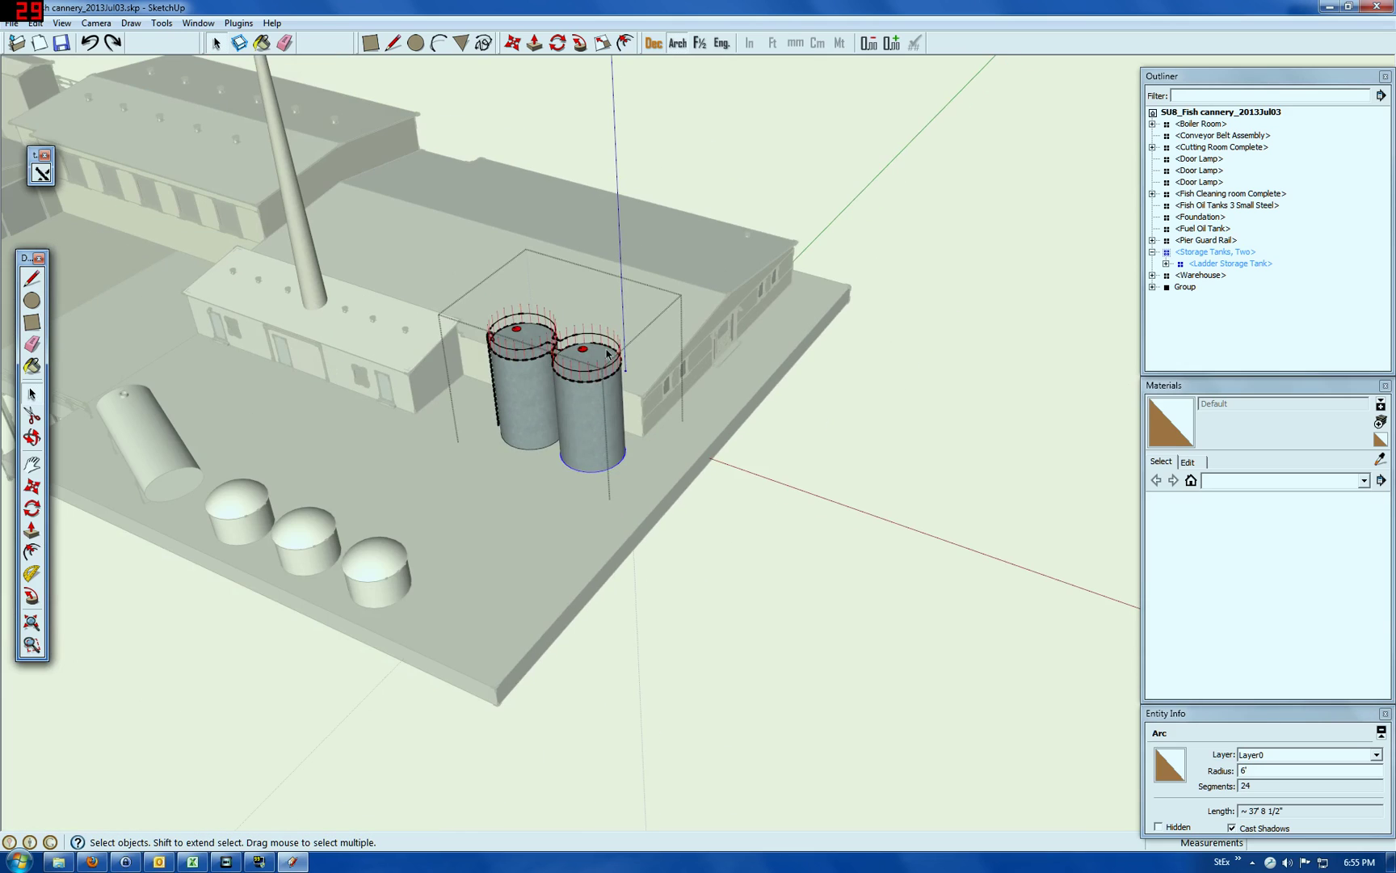
{"action": "left_click", "coordinate": [808, 669]}
{"action": "scroll", "coordinate": [841, 622], "scroll_direction": "down", "scroll_amount": 4}
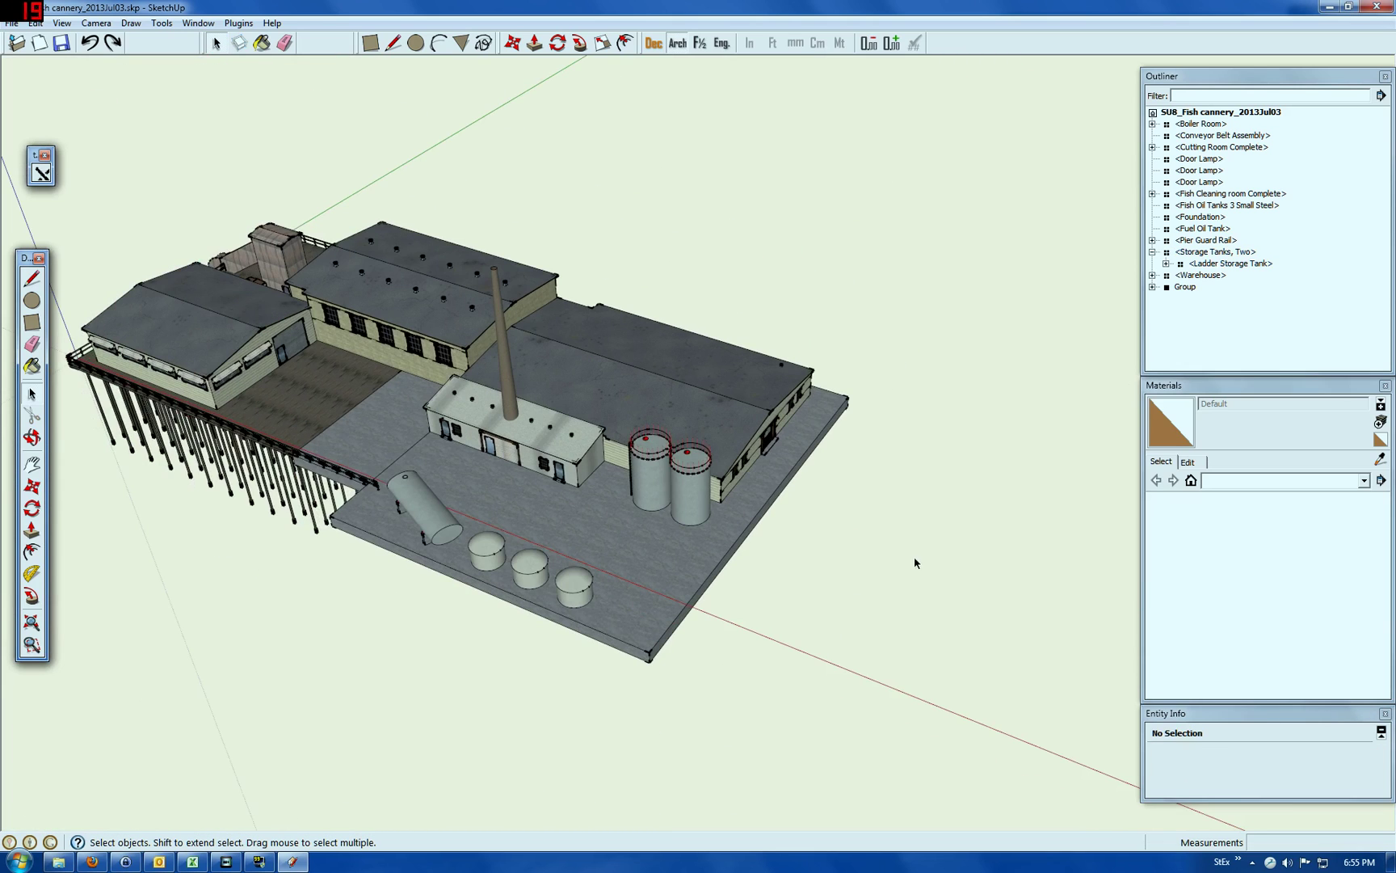
{"action": "scroll", "coordinate": [646, 285], "scroll_direction": "down", "scroll_amount": 2}
{"action": "scroll", "coordinate": [407, 355], "scroll_direction": "up", "scroll_amount": 4}
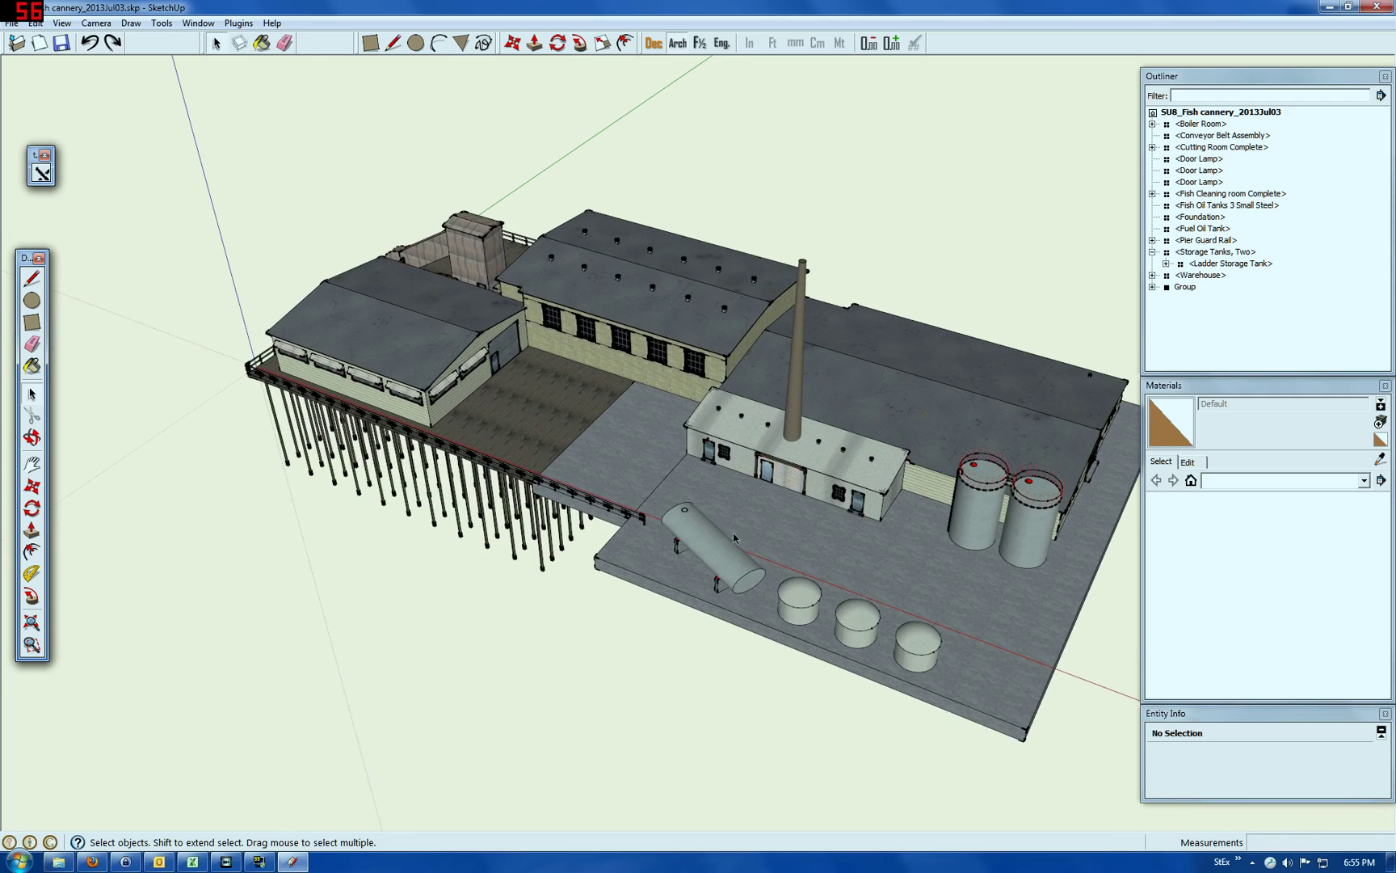
Step: Examine the pier guard rail at the corner of the deck and where a square post meets the middle rail
{"action": "scroll", "coordinate": [733, 533], "scroll_direction": "up", "scroll_amount": 6}
{"action": "scroll", "coordinate": [973, 529], "scroll_direction": "down", "scroll_amount": 2}
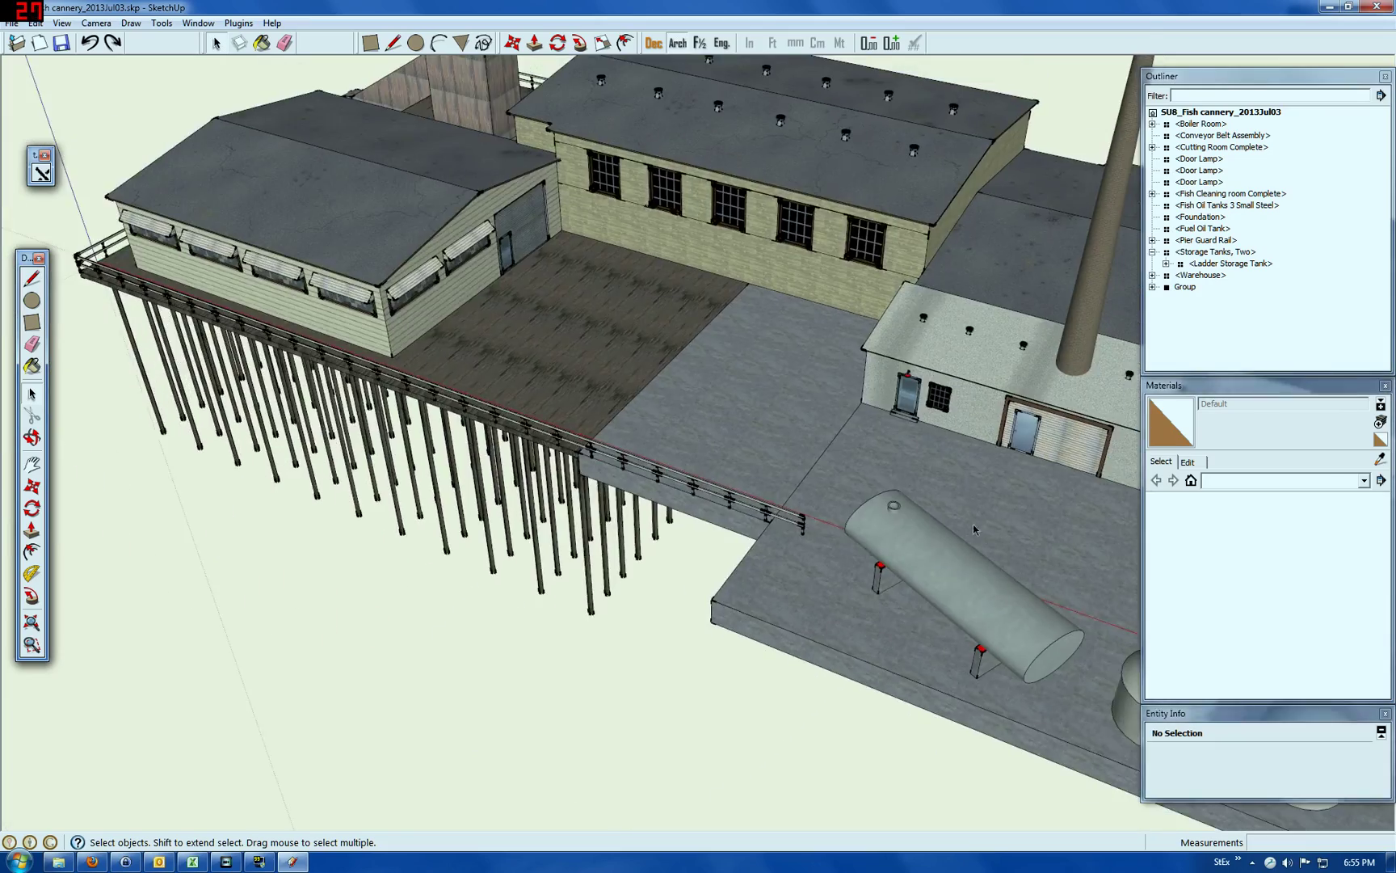
{"action": "scroll", "coordinate": [296, 275], "scroll_direction": "down", "scroll_amount": 3}
{"action": "scroll", "coordinate": [334, 302], "scroll_direction": "up", "scroll_amount": 8}
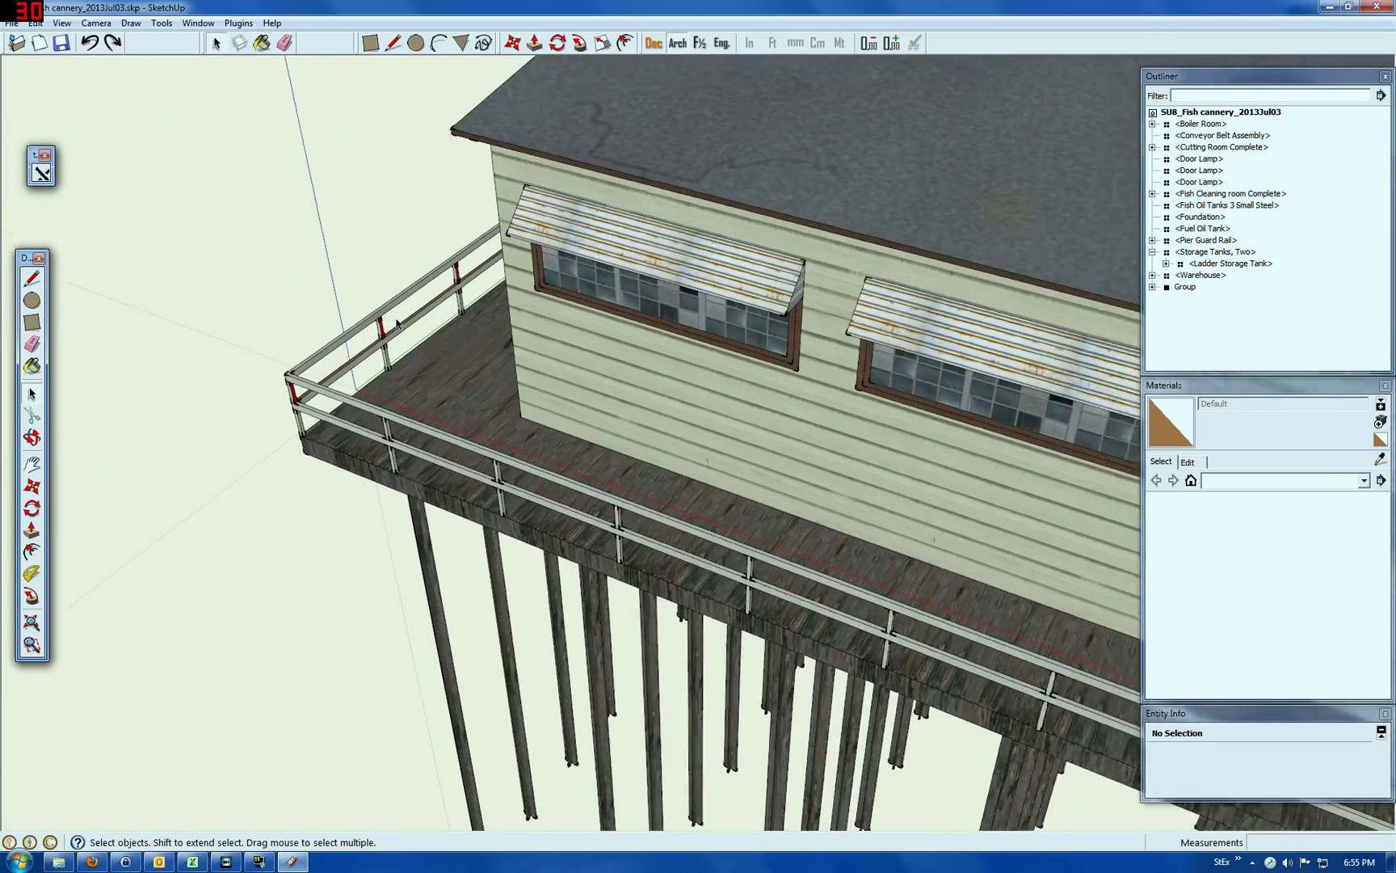
{"action": "scroll", "coordinate": [397, 323], "scroll_direction": "up", "scroll_amount": 6}
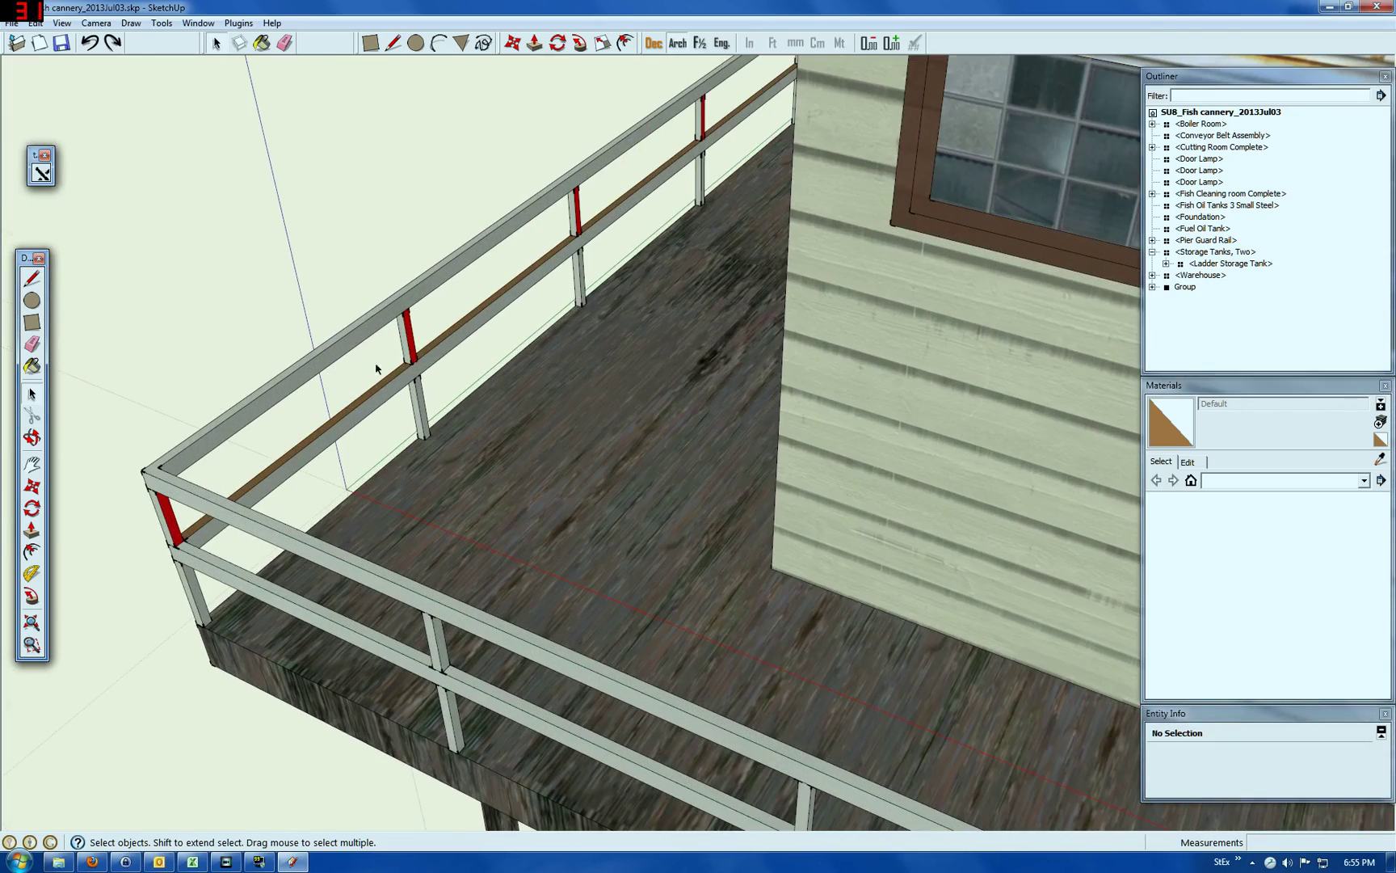
{"action": "scroll", "coordinate": [376, 369], "scroll_direction": "up", "scroll_amount": 8}
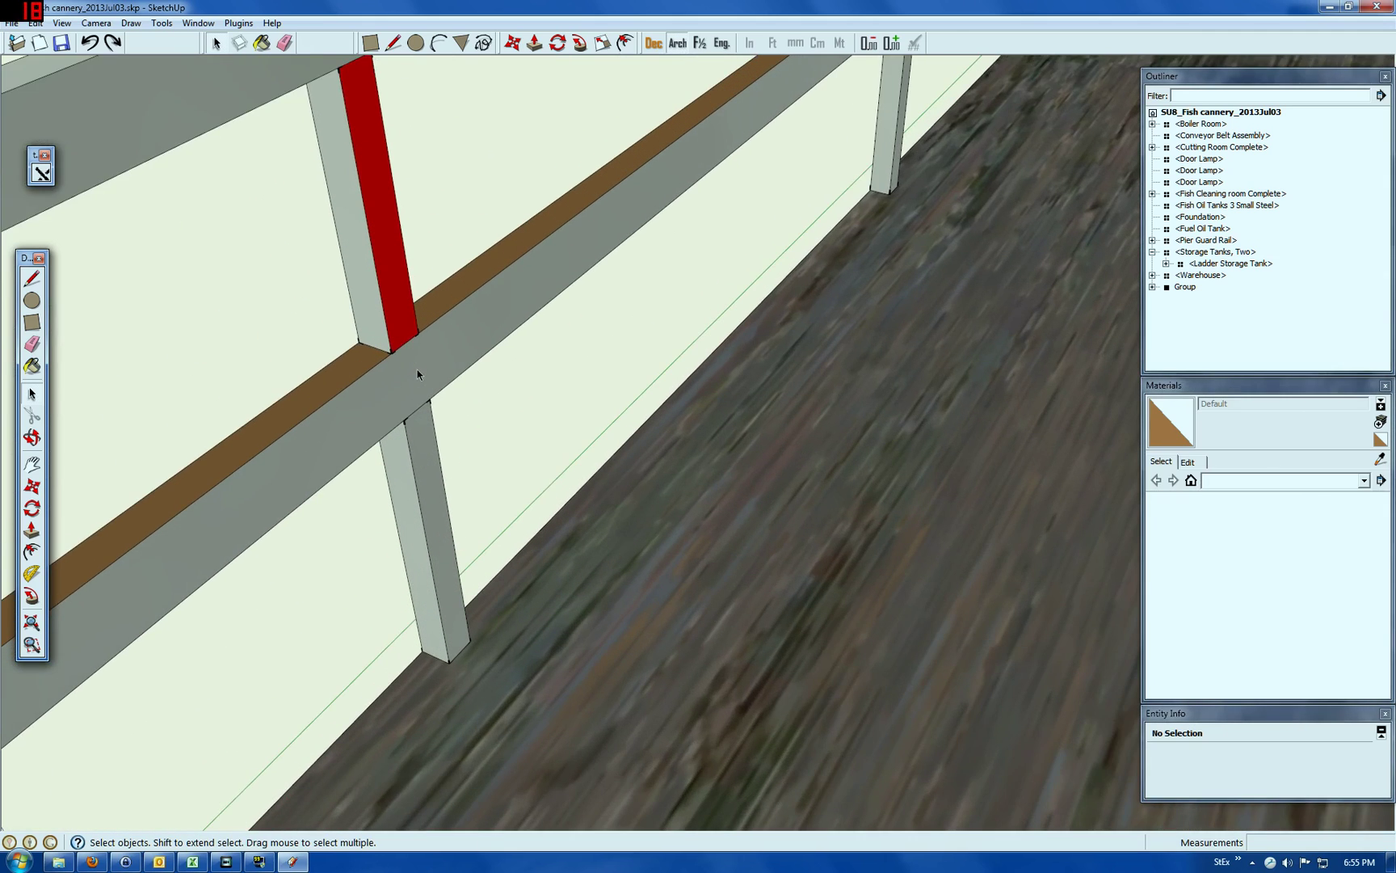
Step: Expand the Pier Guard Rail component in the Outliner and select the Catwalk Stanchion for the nearest post with a red face
{"action": "scroll", "coordinate": [417, 370], "scroll_direction": "down", "scroll_amount": 2}
{"action": "left_click", "coordinate": [384, 267]}
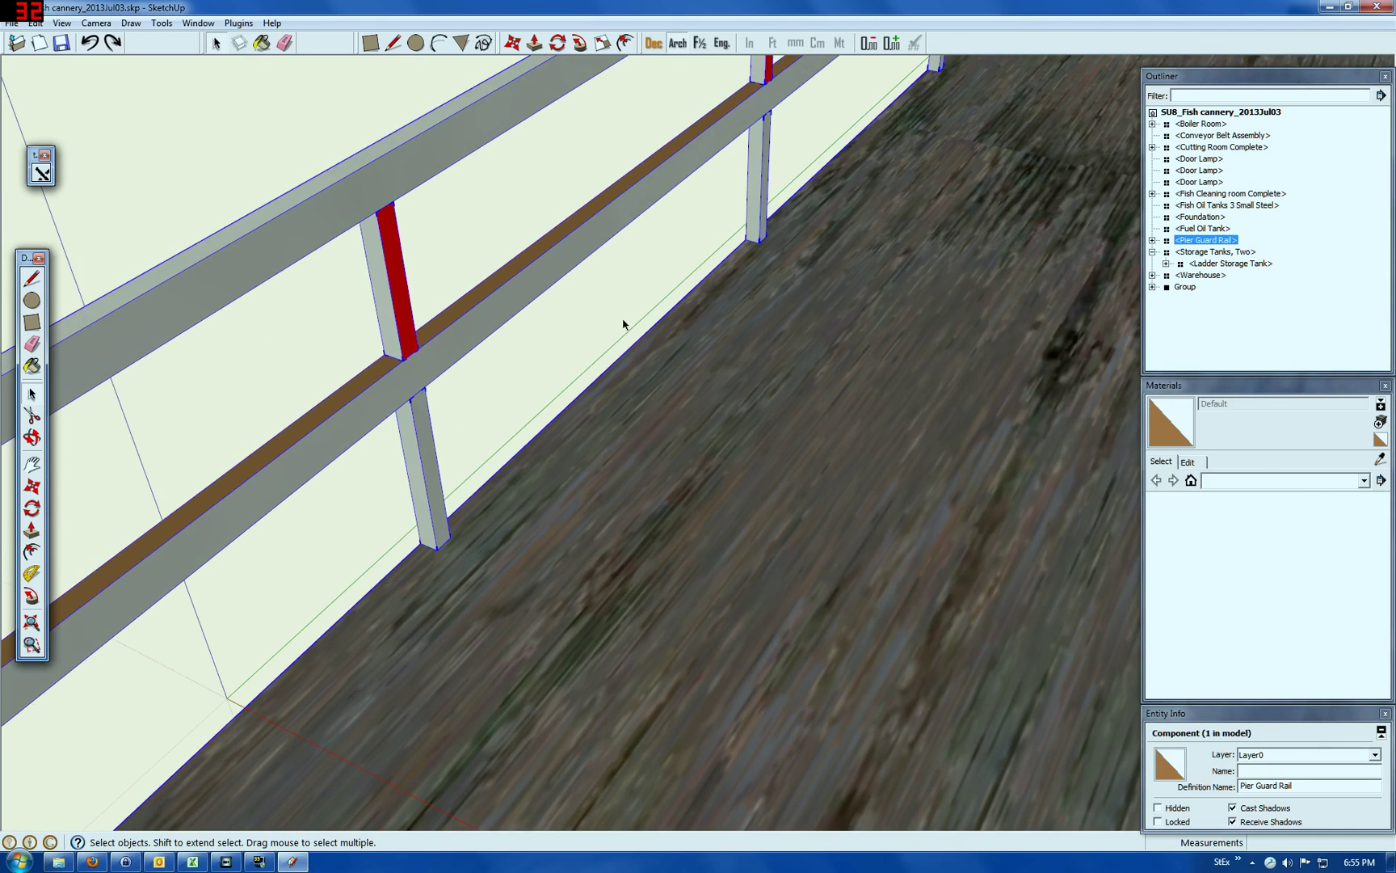
{"action": "left_click", "coordinate": [1152, 241]}
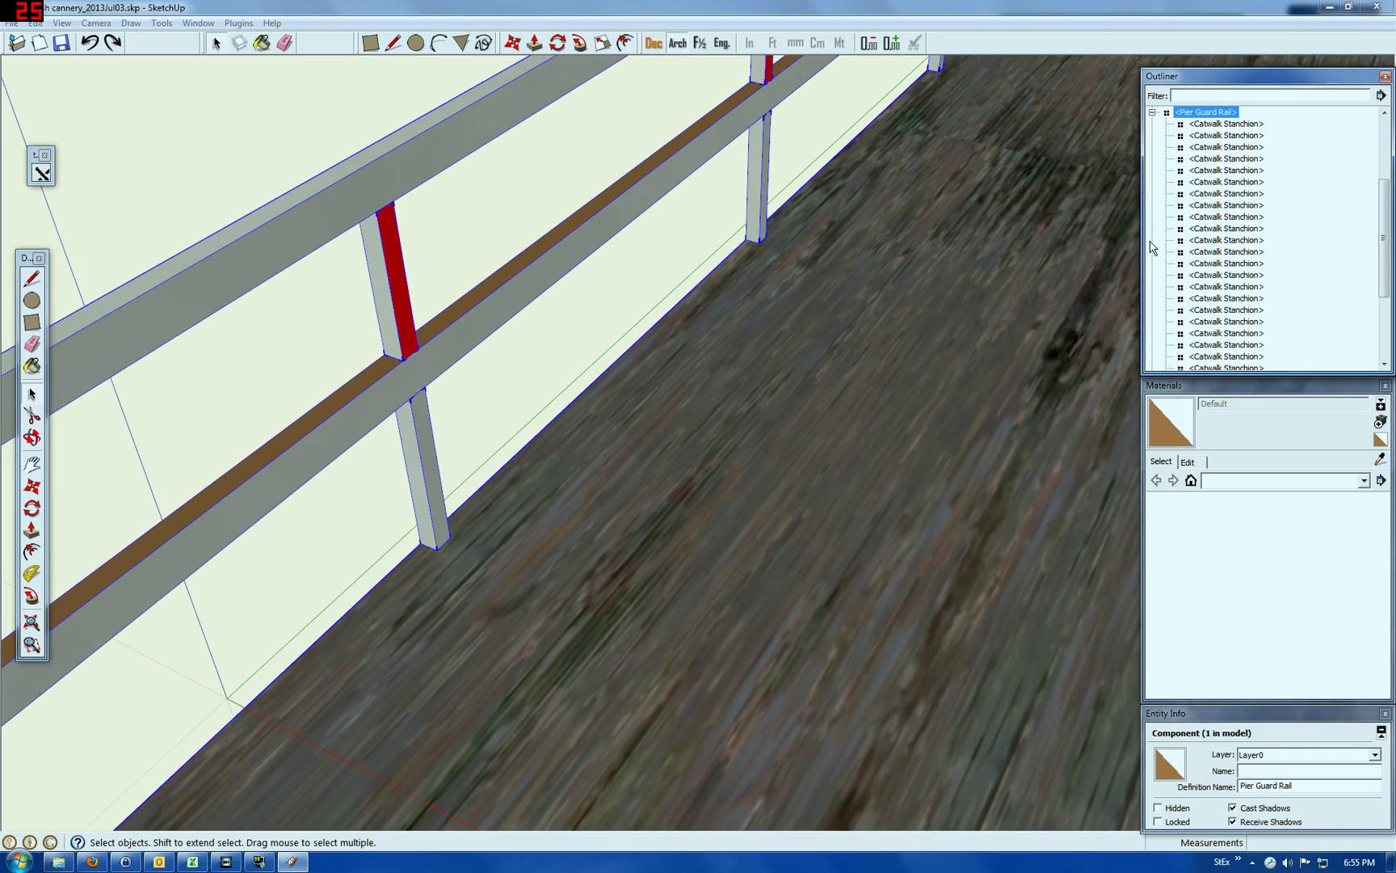
{"action": "left_click", "coordinate": [1218, 135]}
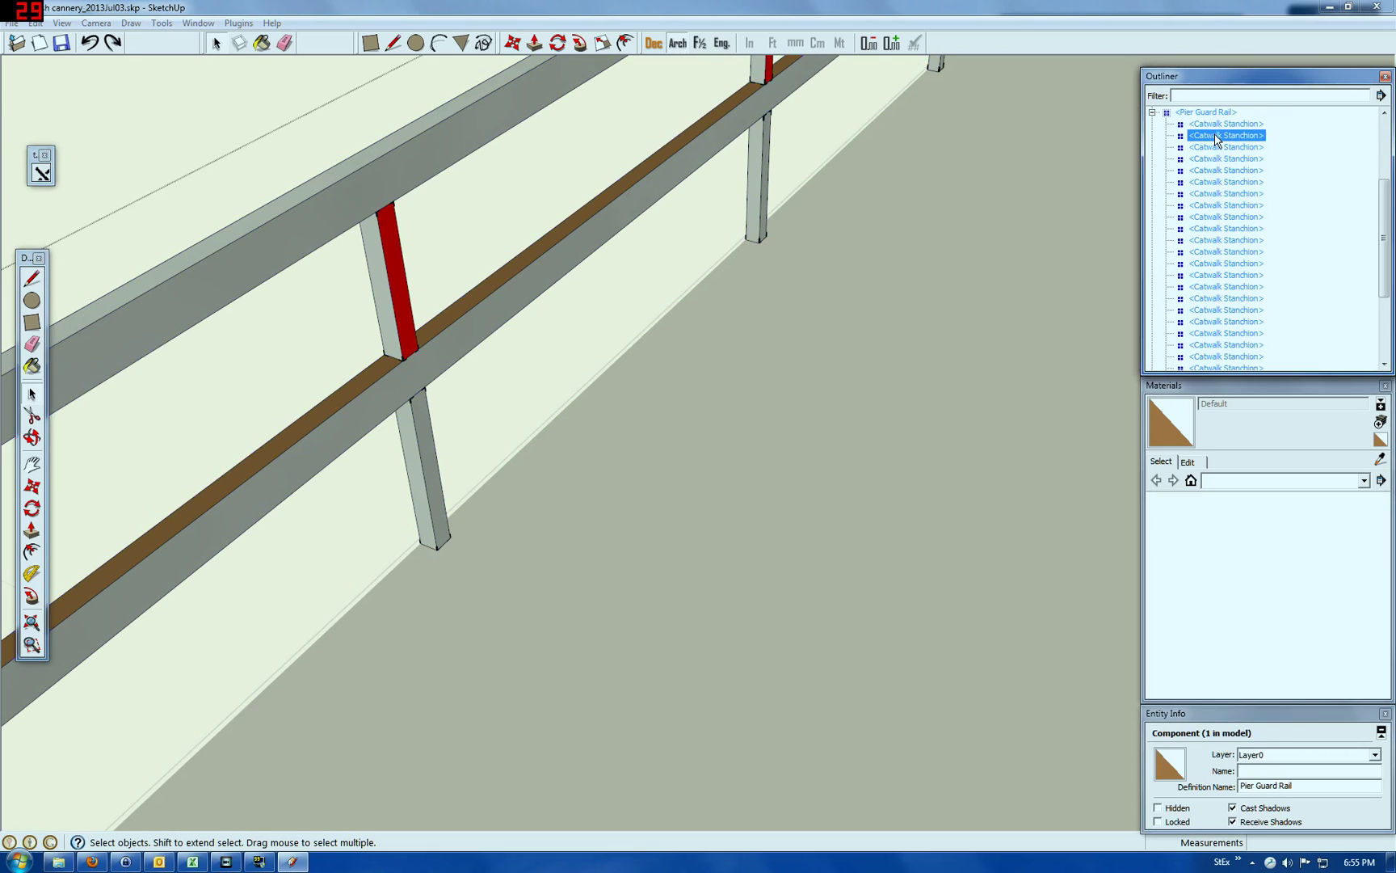
{"action": "left_click", "coordinate": [394, 281]}
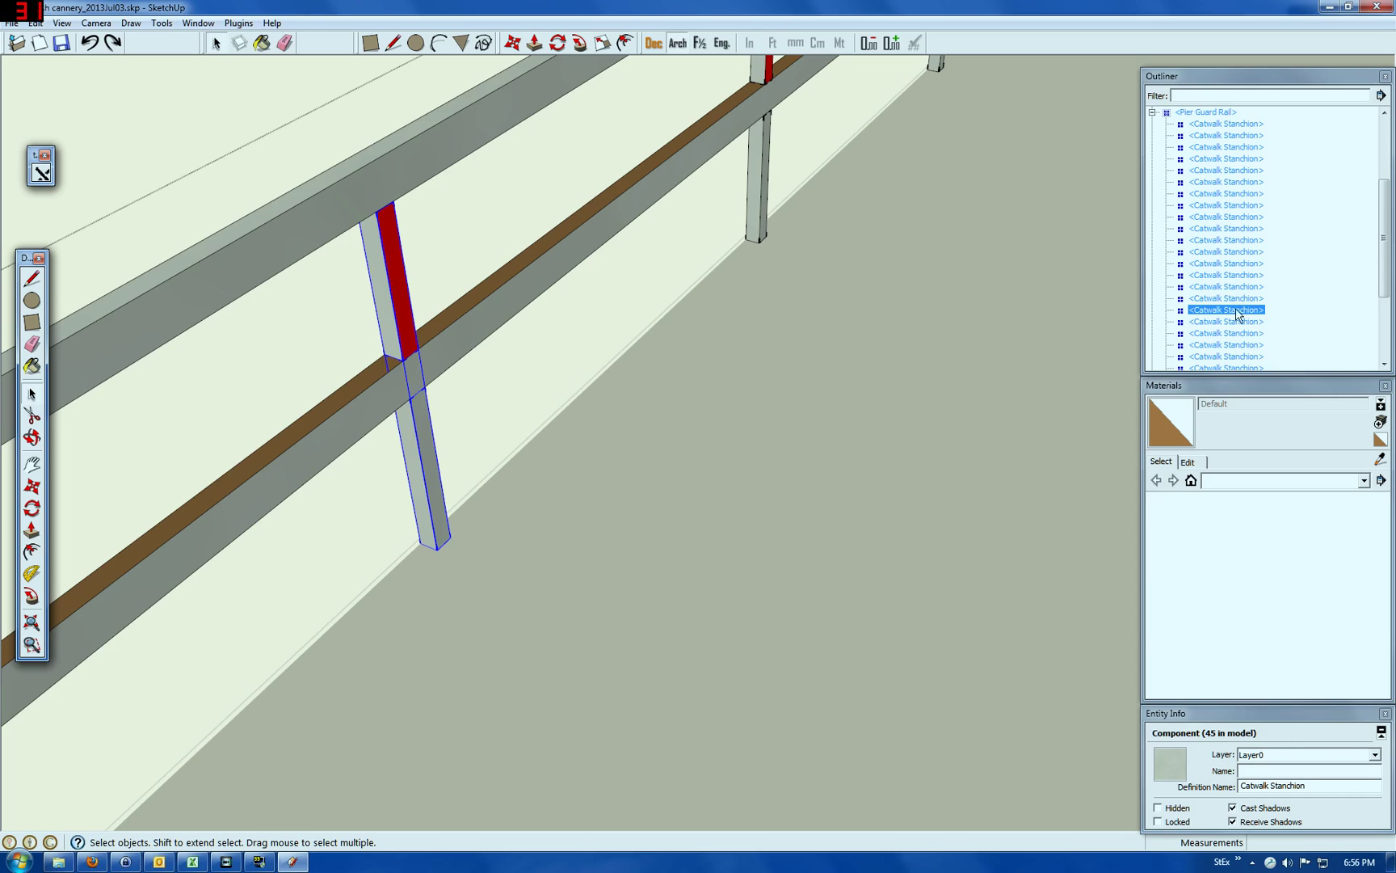
{"action": "right_click", "coordinate": [402, 317]}
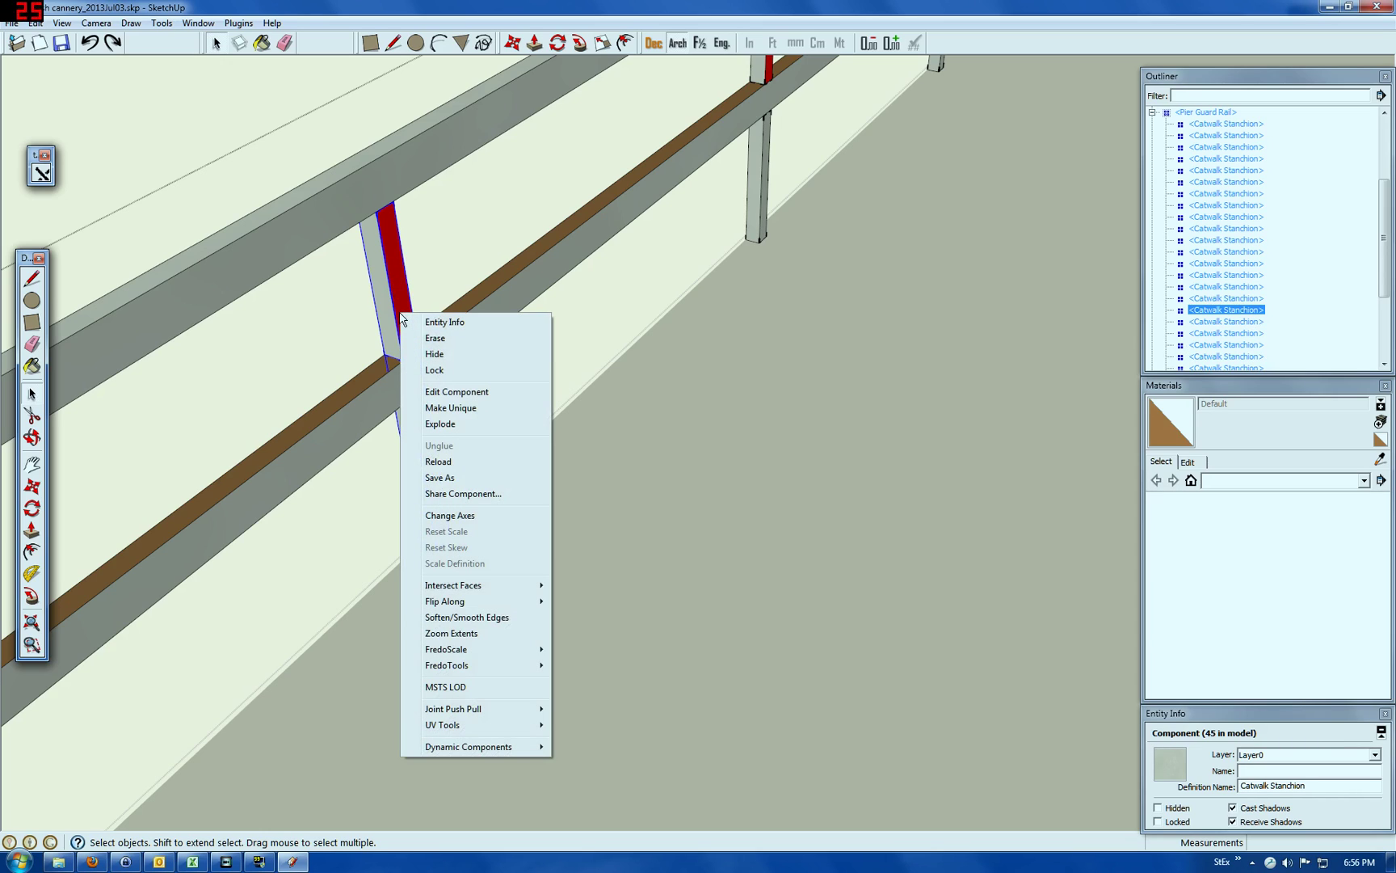
{"action": "left_click", "coordinate": [1249, 311]}
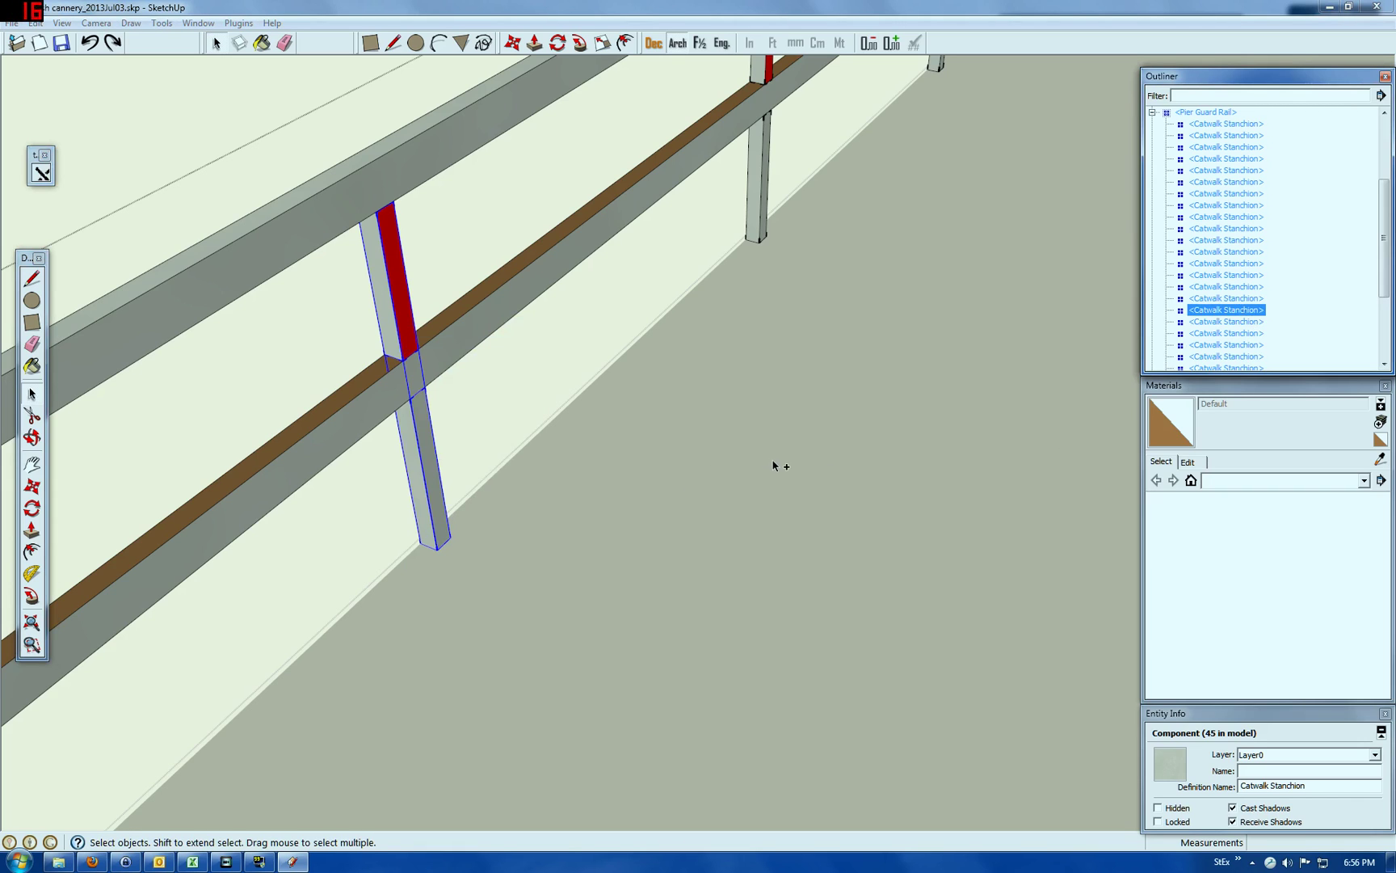
Step: Paste a copy of the Catwalk Stanchion in the empty space outside the pier deck corner and dismiss the warning
{"action": "scroll", "coordinate": [887, 456], "scroll_direction": "down", "scroll_amount": 4}
{"action": "scroll", "coordinate": [919, 530], "scroll_direction": "down", "scroll_amount": 6}
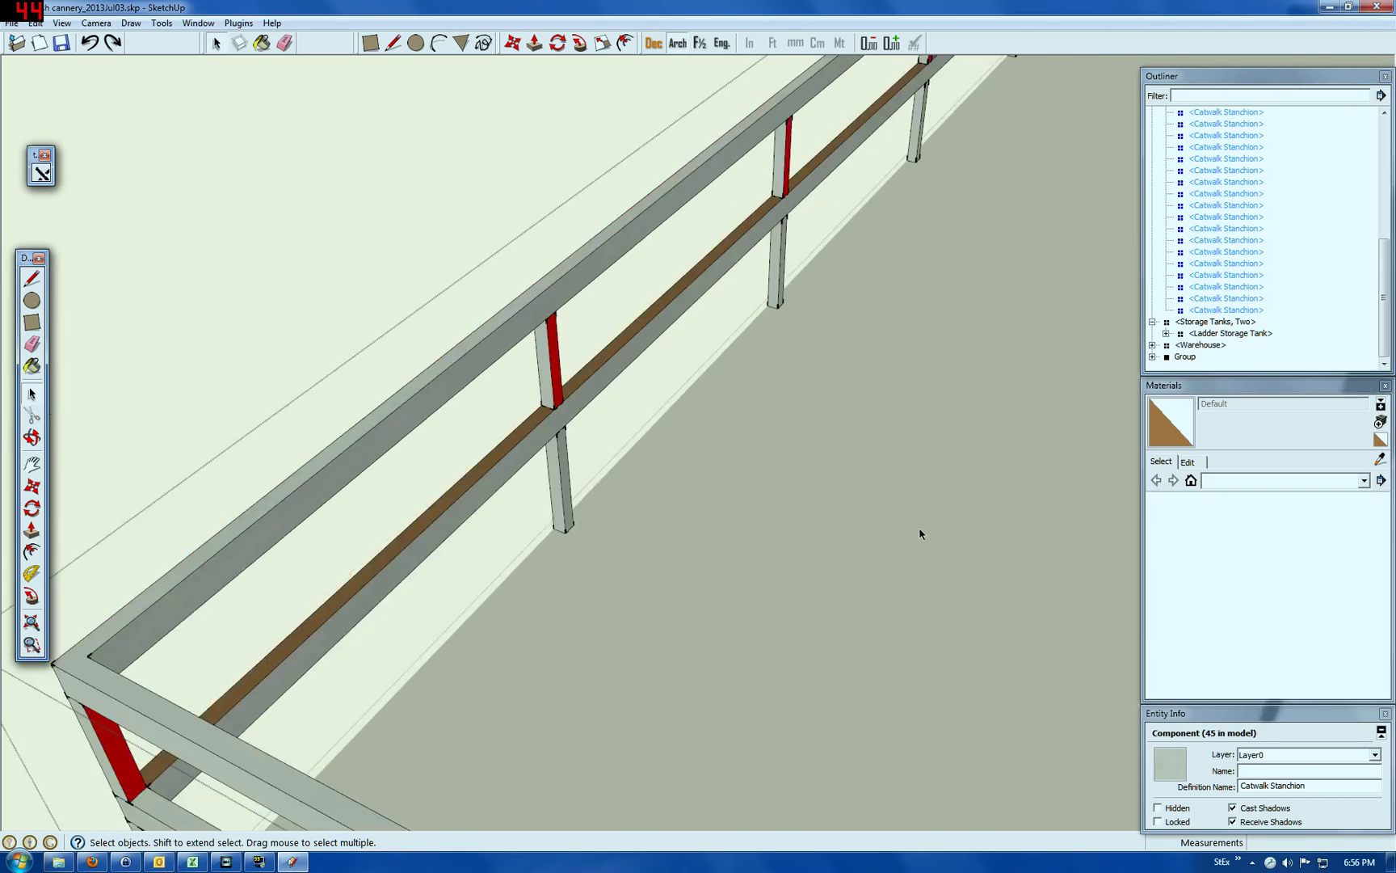
{"action": "key", "text": "ctrl+v"}
{"action": "left_click", "coordinate": [396, 412]}
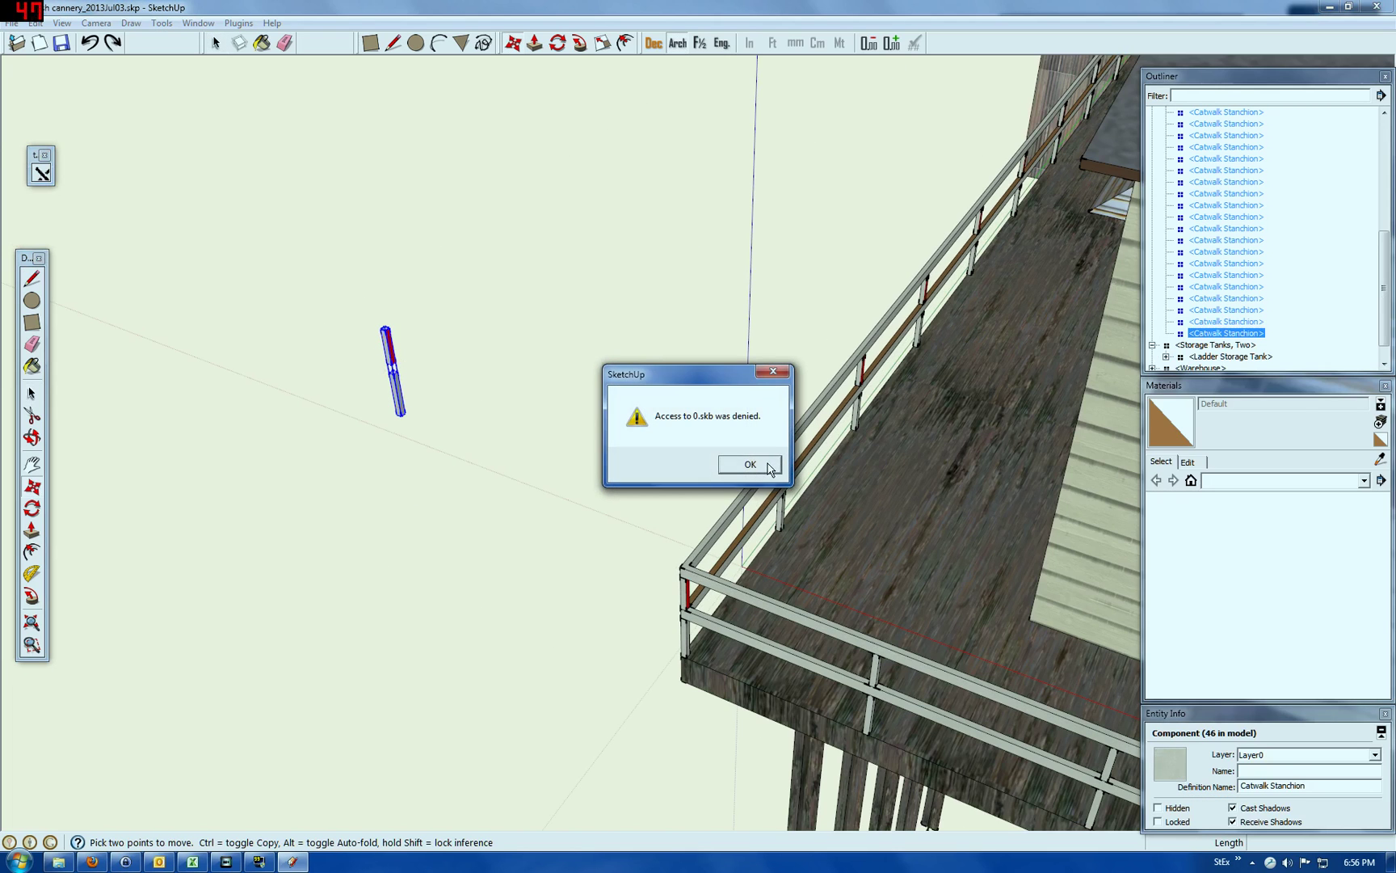
{"action": "left_click", "coordinate": [750, 464]}
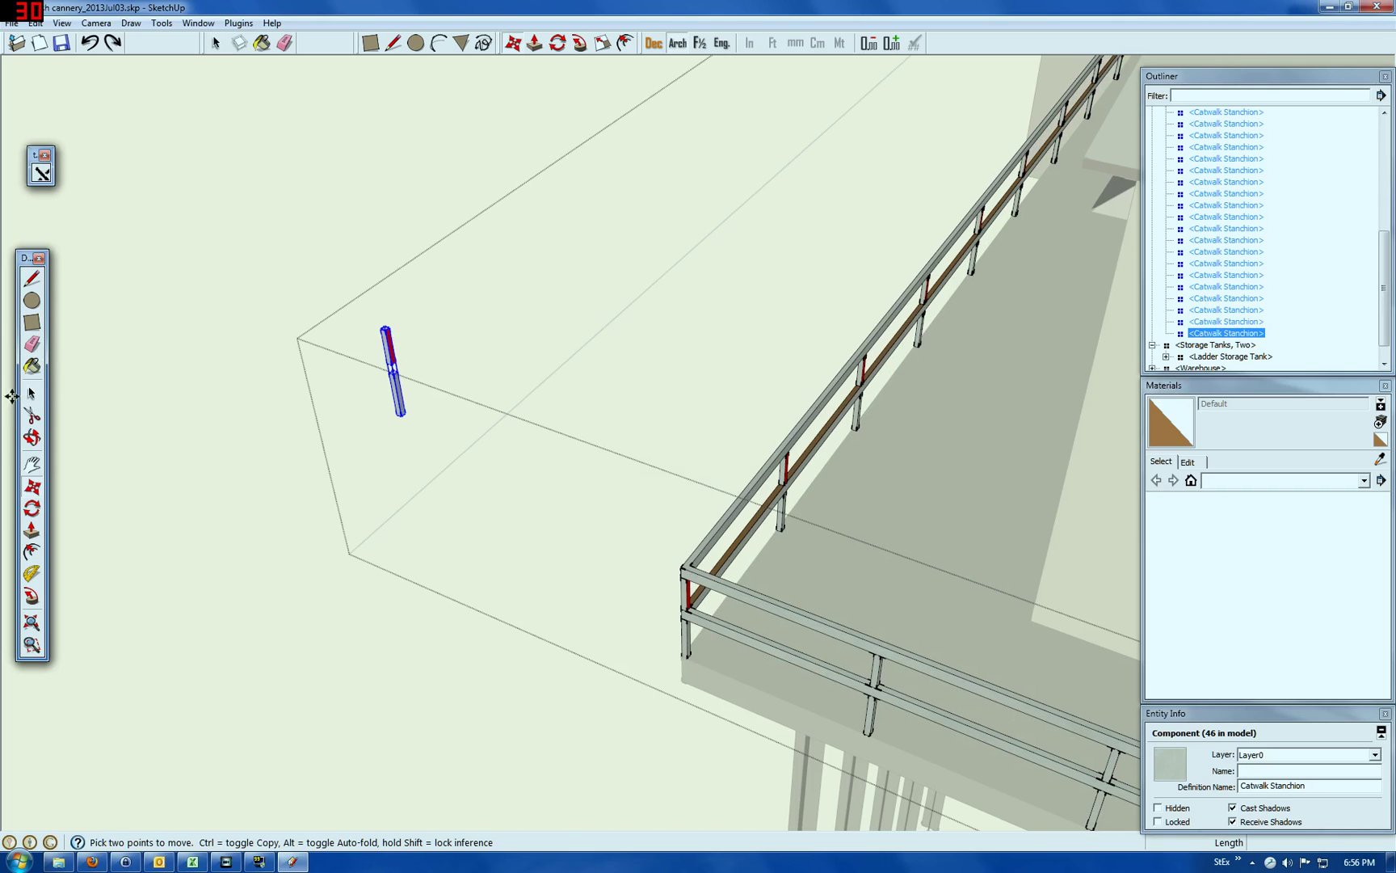
Step: Open the pasted stanchion for editing and select the red face of its upper section
{"action": "left_click", "coordinate": [32, 394]}
{"action": "scroll", "coordinate": [389, 344], "scroll_direction": "up", "scroll_amount": 8}
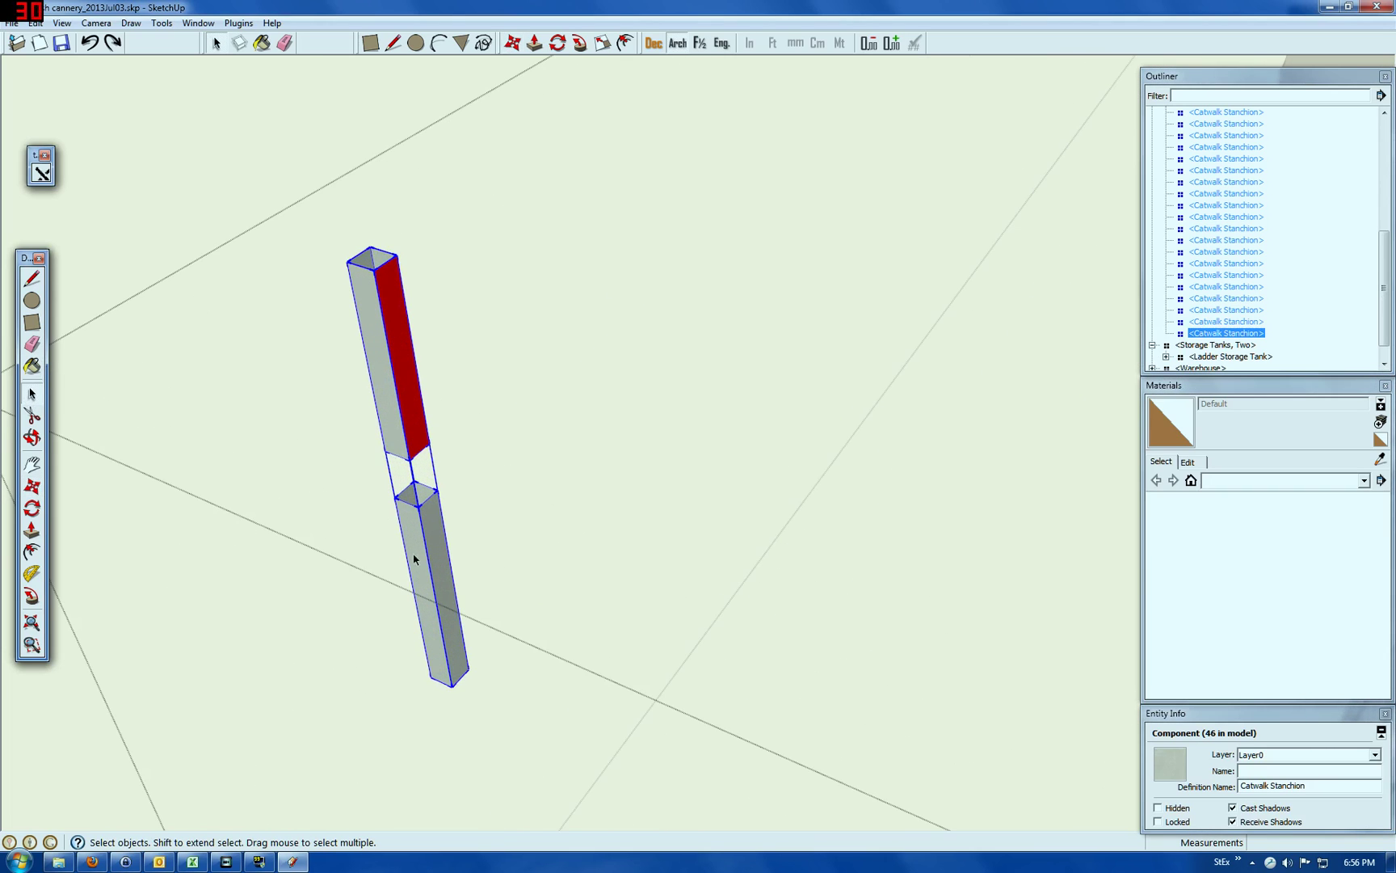
{"action": "scroll", "coordinate": [413, 558], "scroll_direction": "up", "scroll_amount": 2}
{"action": "scroll", "coordinate": [437, 532], "scroll_direction": "down", "scroll_amount": 1}
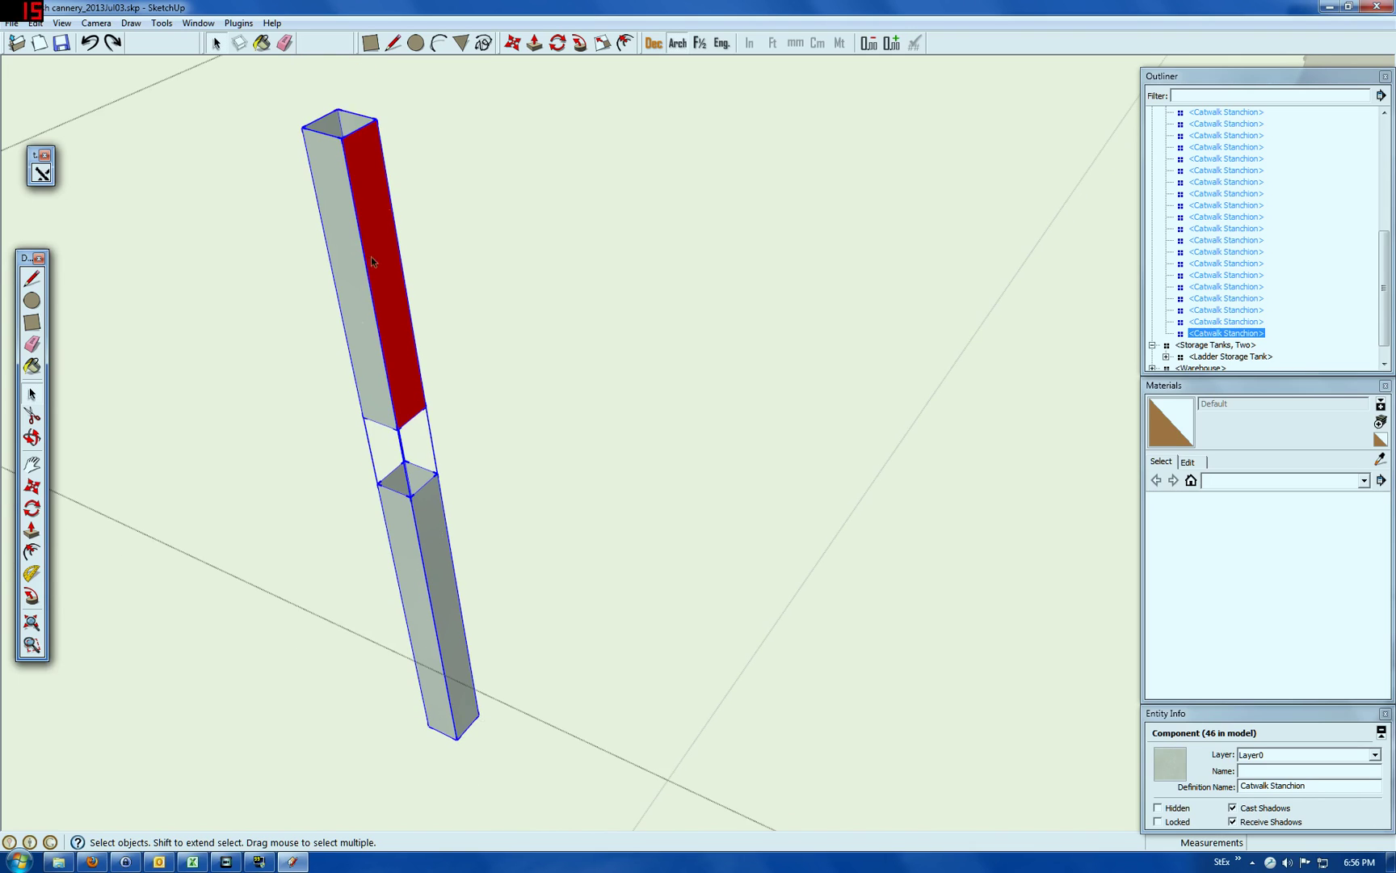
{"action": "right_click", "coordinate": [349, 233]}
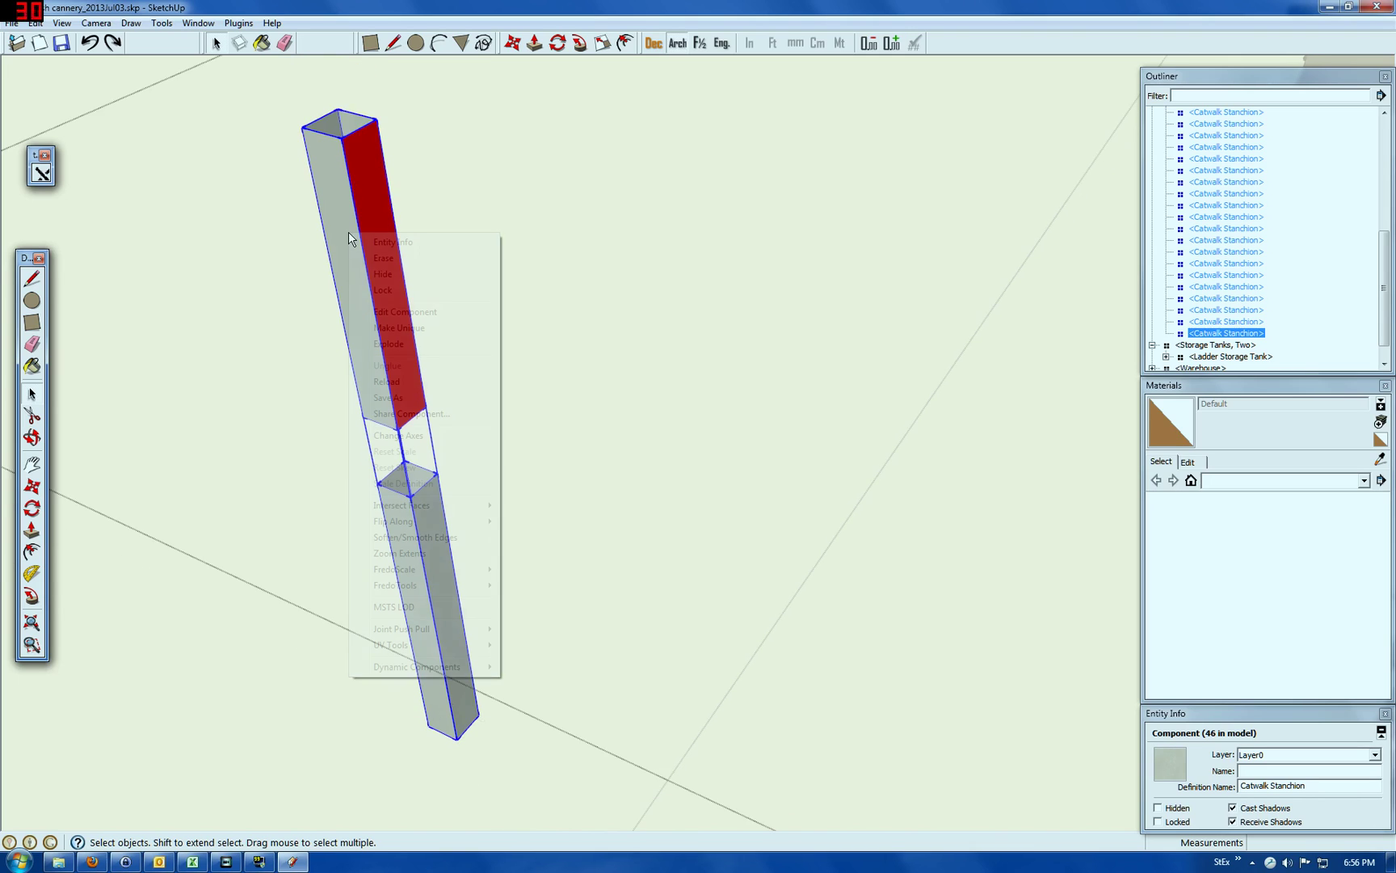
{"action": "left_click", "coordinate": [405, 312]}
{"action": "scroll", "coordinate": [419, 533], "scroll_direction": "up", "scroll_amount": 3}
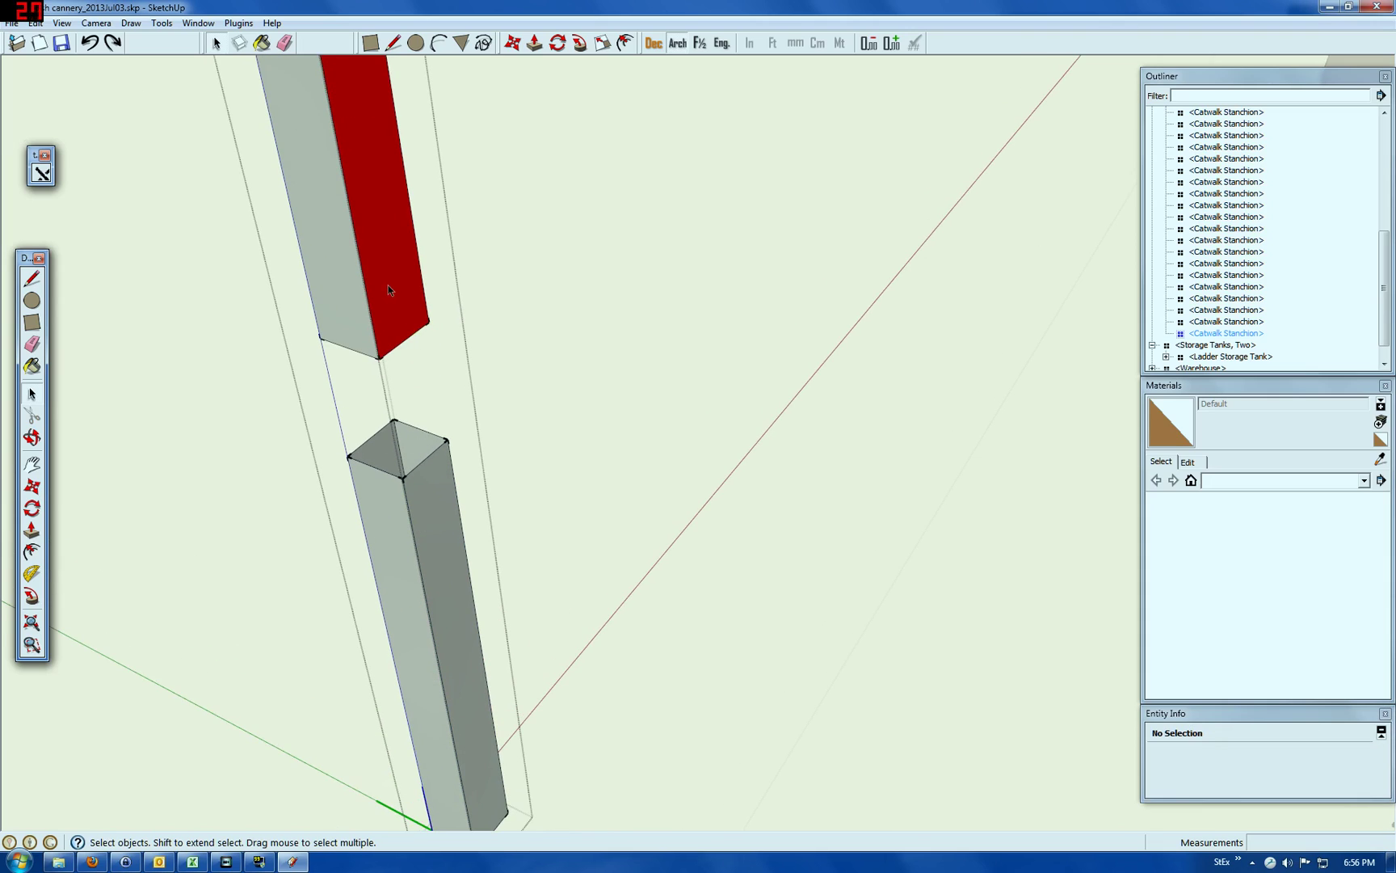
{"action": "left_click", "coordinate": [425, 476]}
{"action": "left_click", "coordinate": [405, 292]}
Step: Draw rectangles across the open sides of the gap between the stanchion's upper and lower sections
{"action": "scroll", "coordinate": [427, 481], "scroll_direction": "down", "scroll_amount": 2}
{"action": "scroll", "coordinate": [398, 327], "scroll_direction": "down", "scroll_amount": 1}
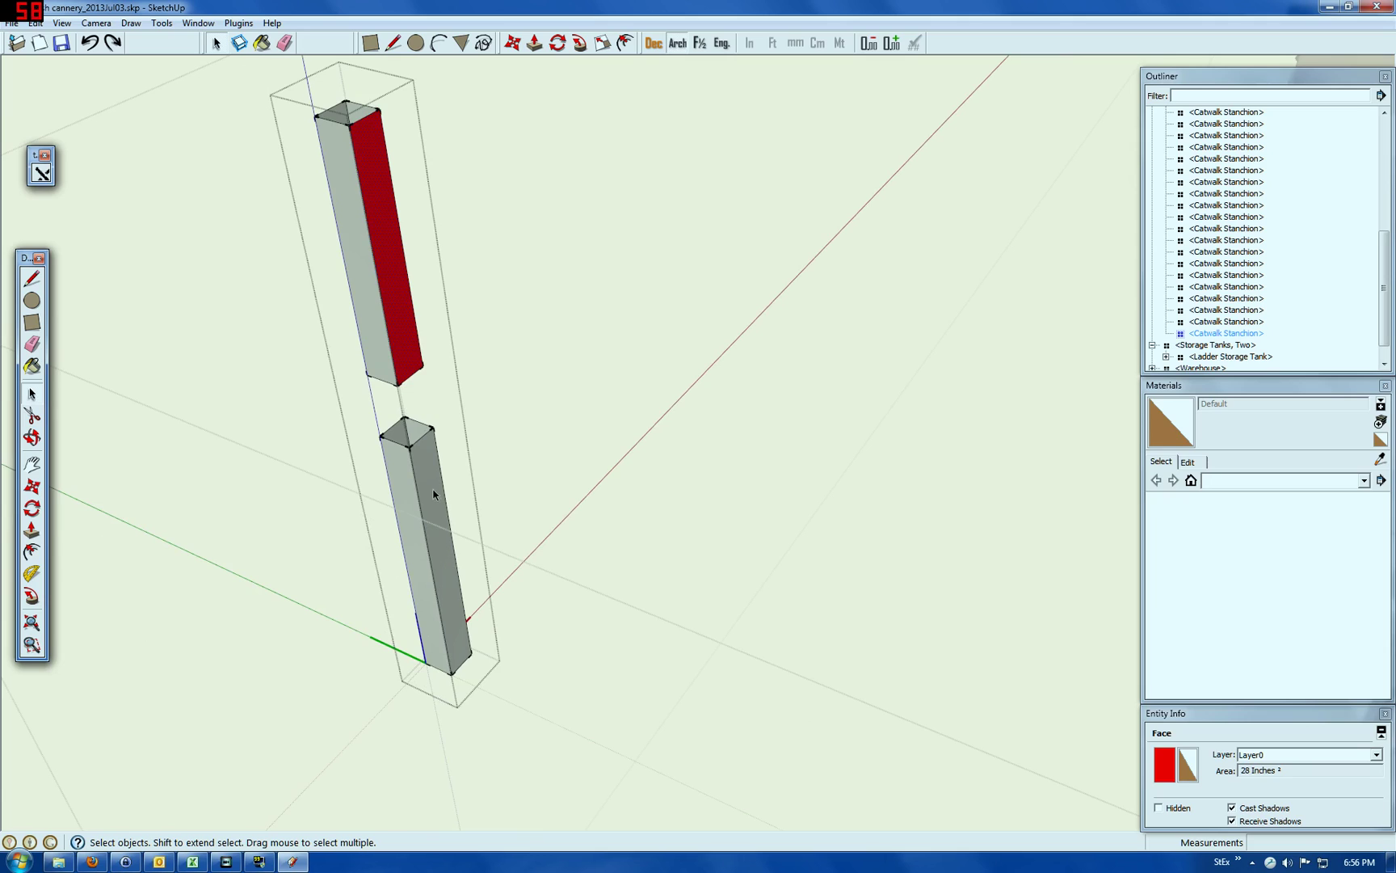
{"action": "scroll", "coordinate": [434, 494], "scroll_direction": "up", "scroll_amount": 2}
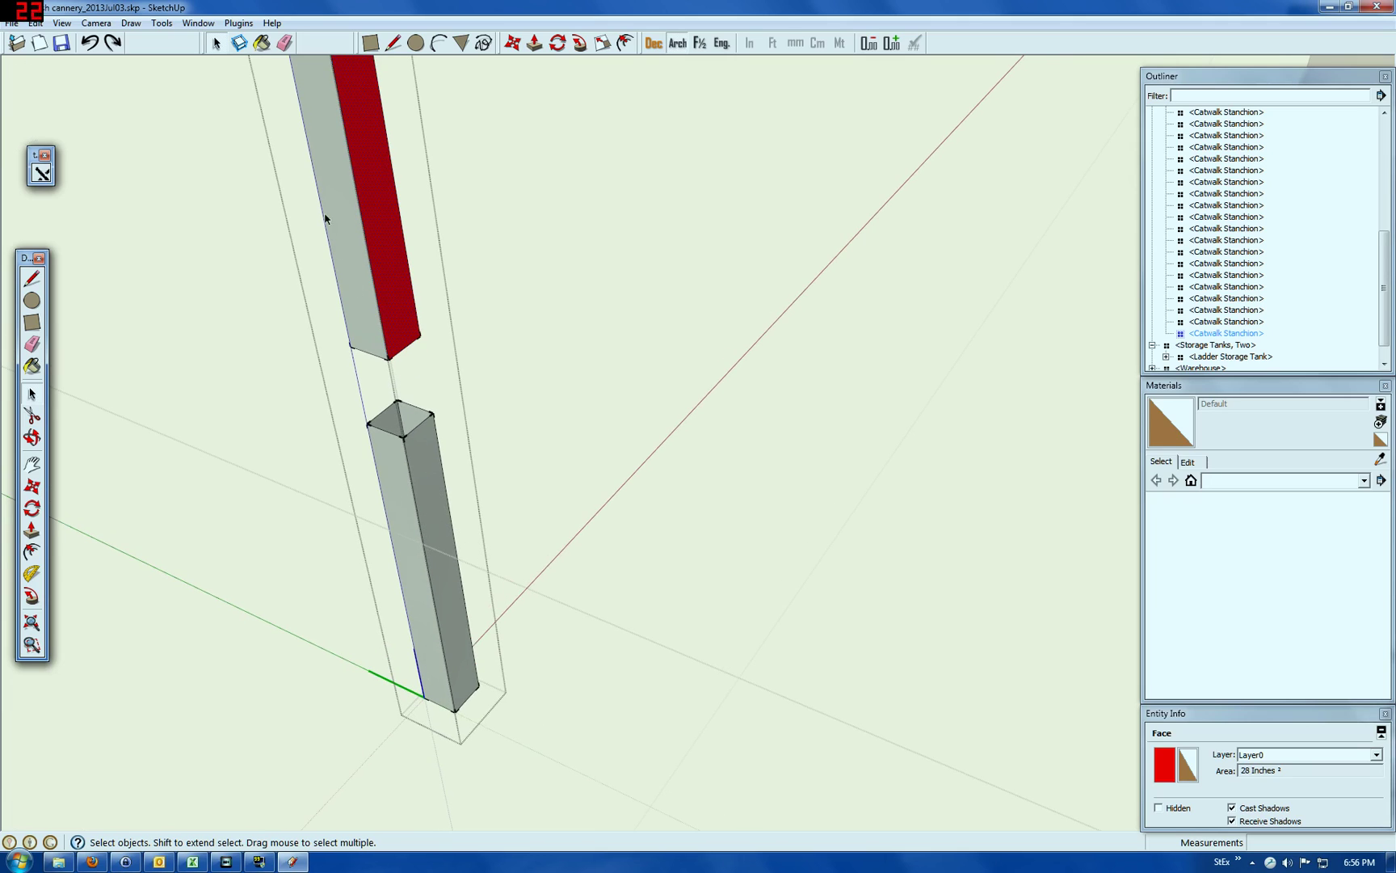
{"action": "scroll", "coordinate": [419, 448], "scroll_direction": "up", "scroll_amount": 1}
{"action": "left_click", "coordinate": [32, 321]}
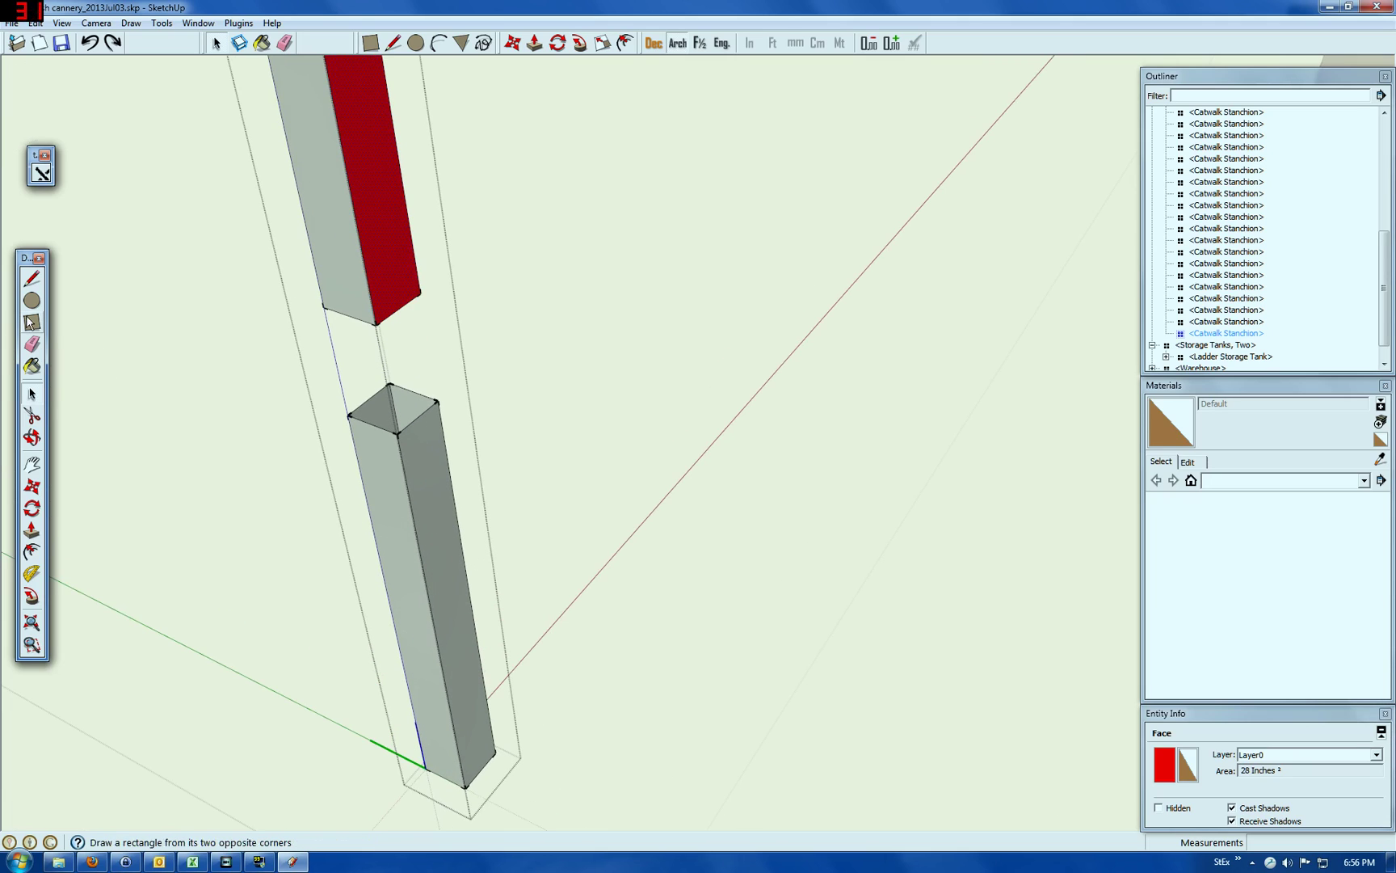
{"action": "left_click", "coordinate": [389, 383]}
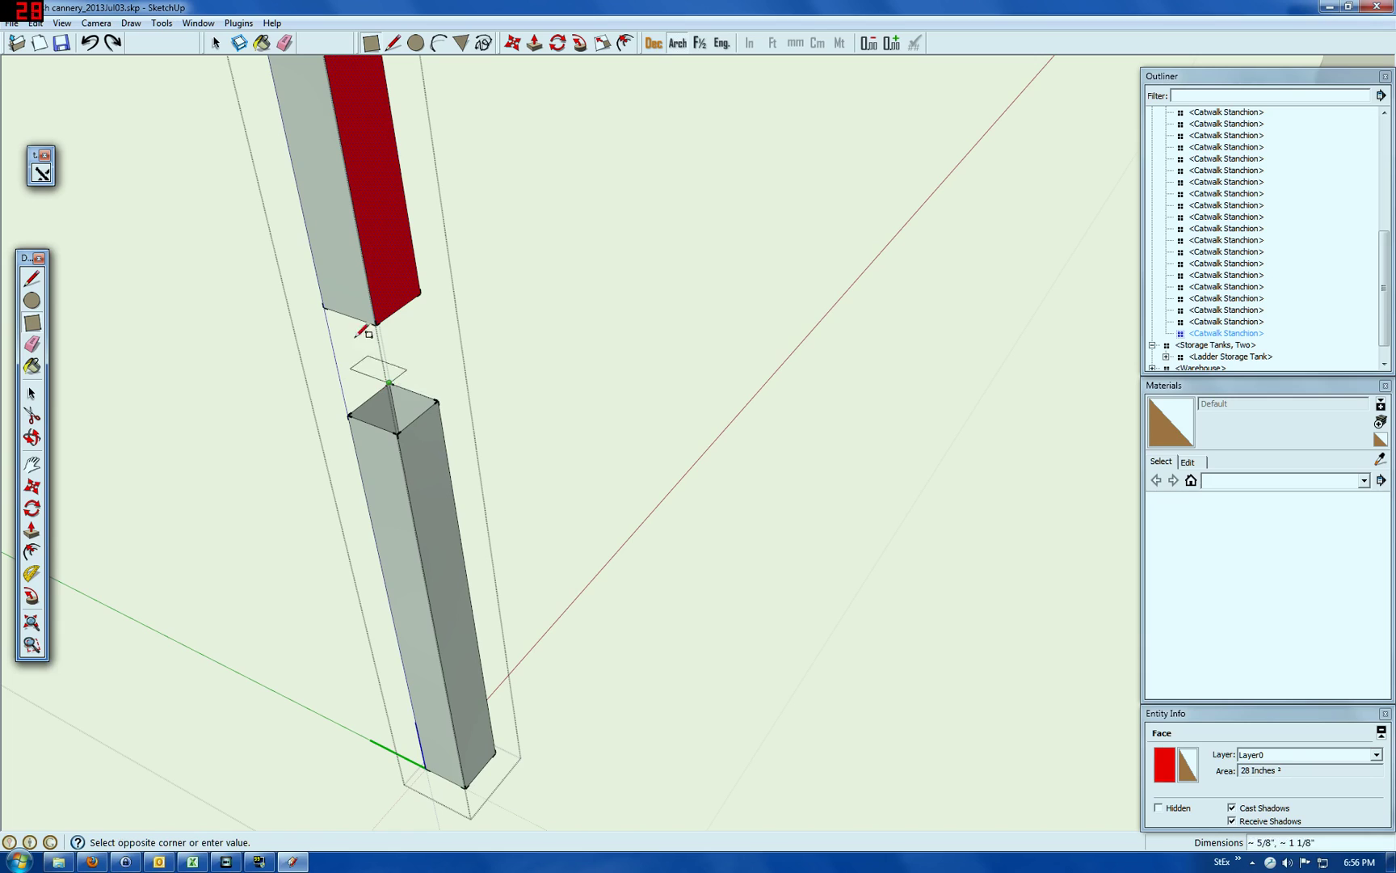
{"action": "left_click", "coordinate": [324, 305]}
{"action": "left_click", "coordinate": [397, 434]}
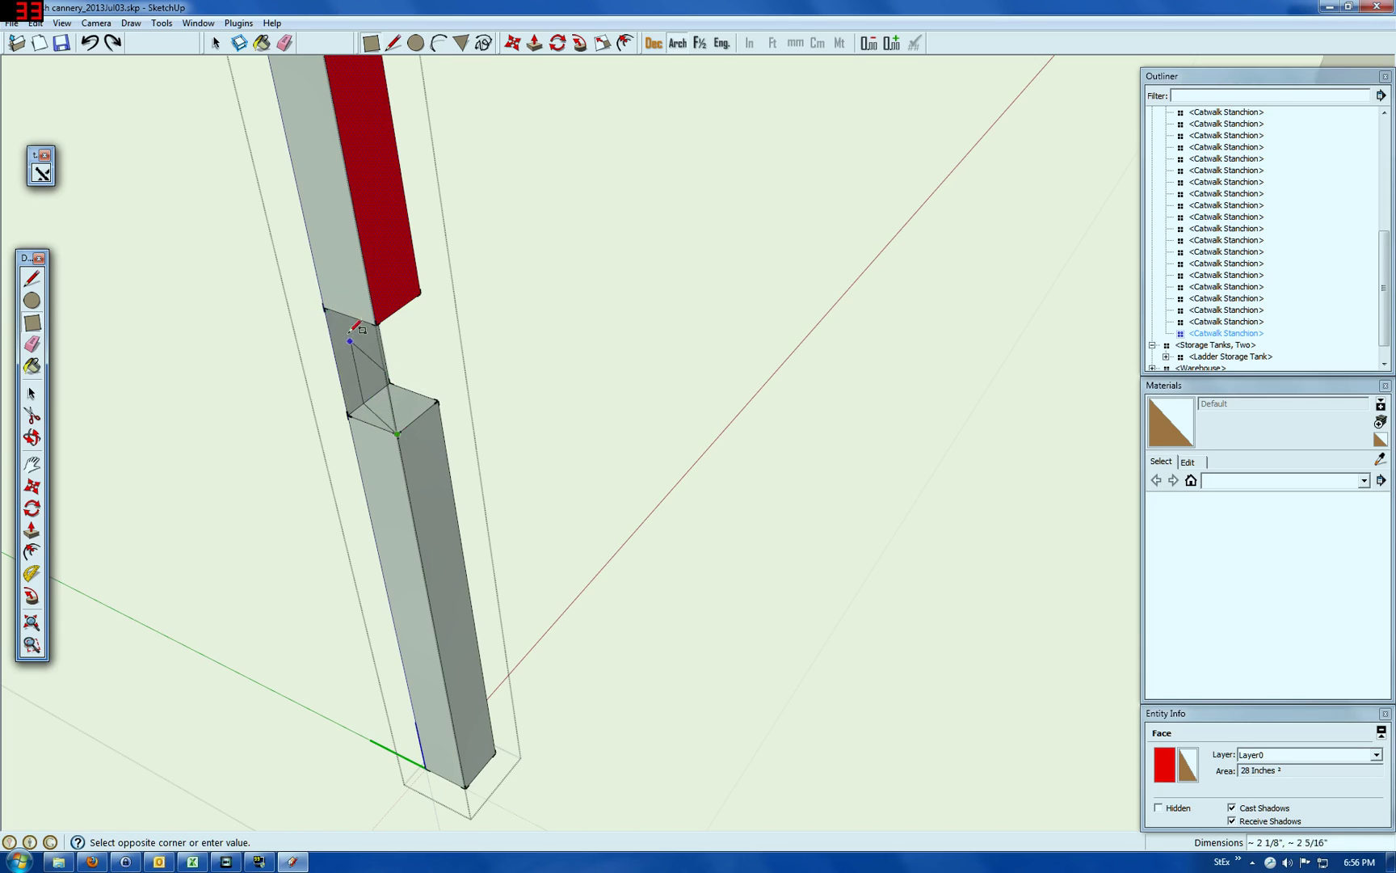
{"action": "left_click", "coordinate": [324, 306]}
{"action": "left_click", "coordinate": [437, 402]}
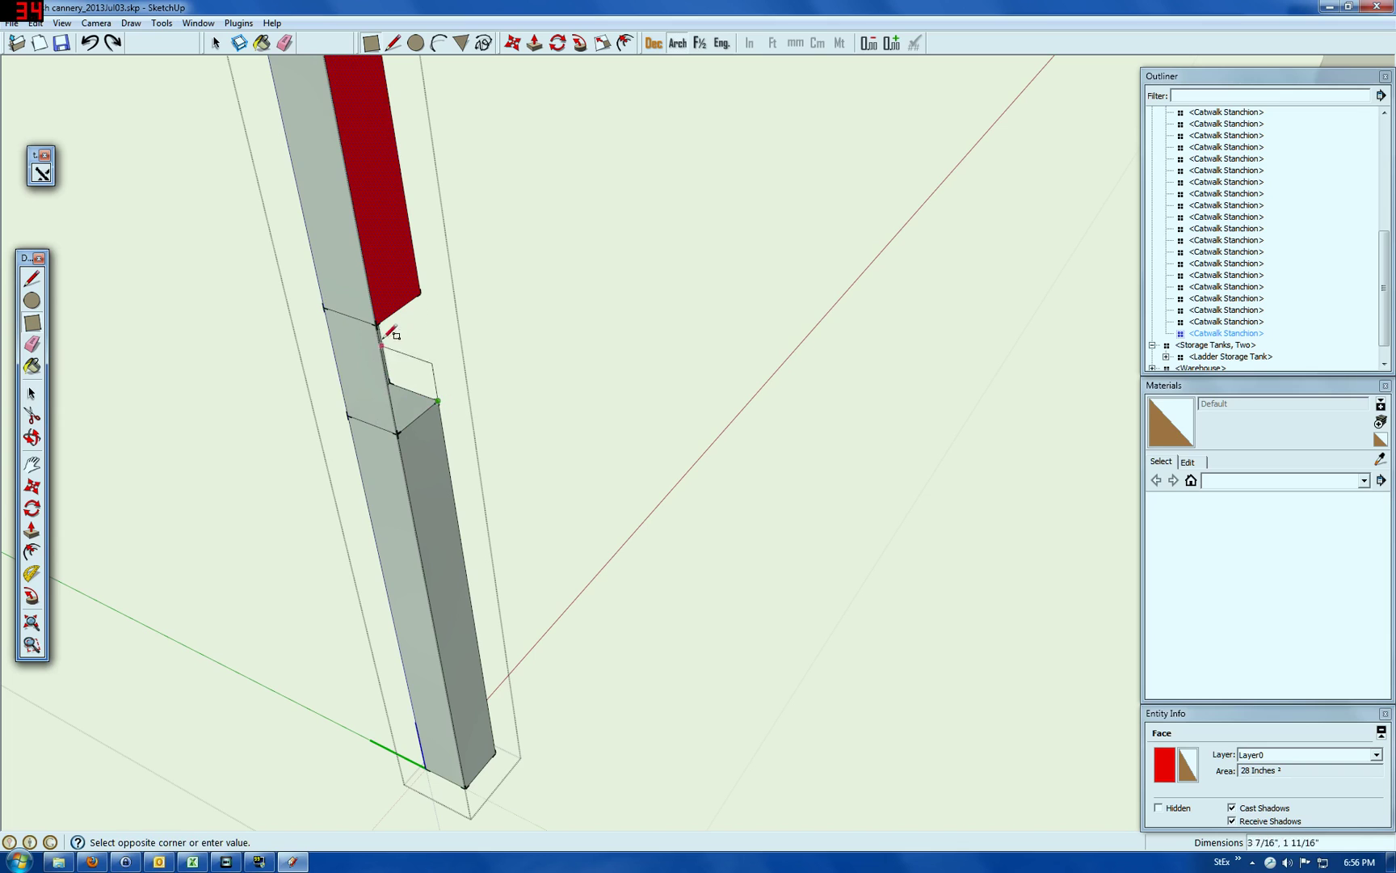
{"action": "left_click", "coordinate": [380, 321]}
Step: Paint the red face of the upper section with SLW_Off_White_C and erase the two edges dividing that side
{"action": "left_click", "coordinate": [32, 437]}
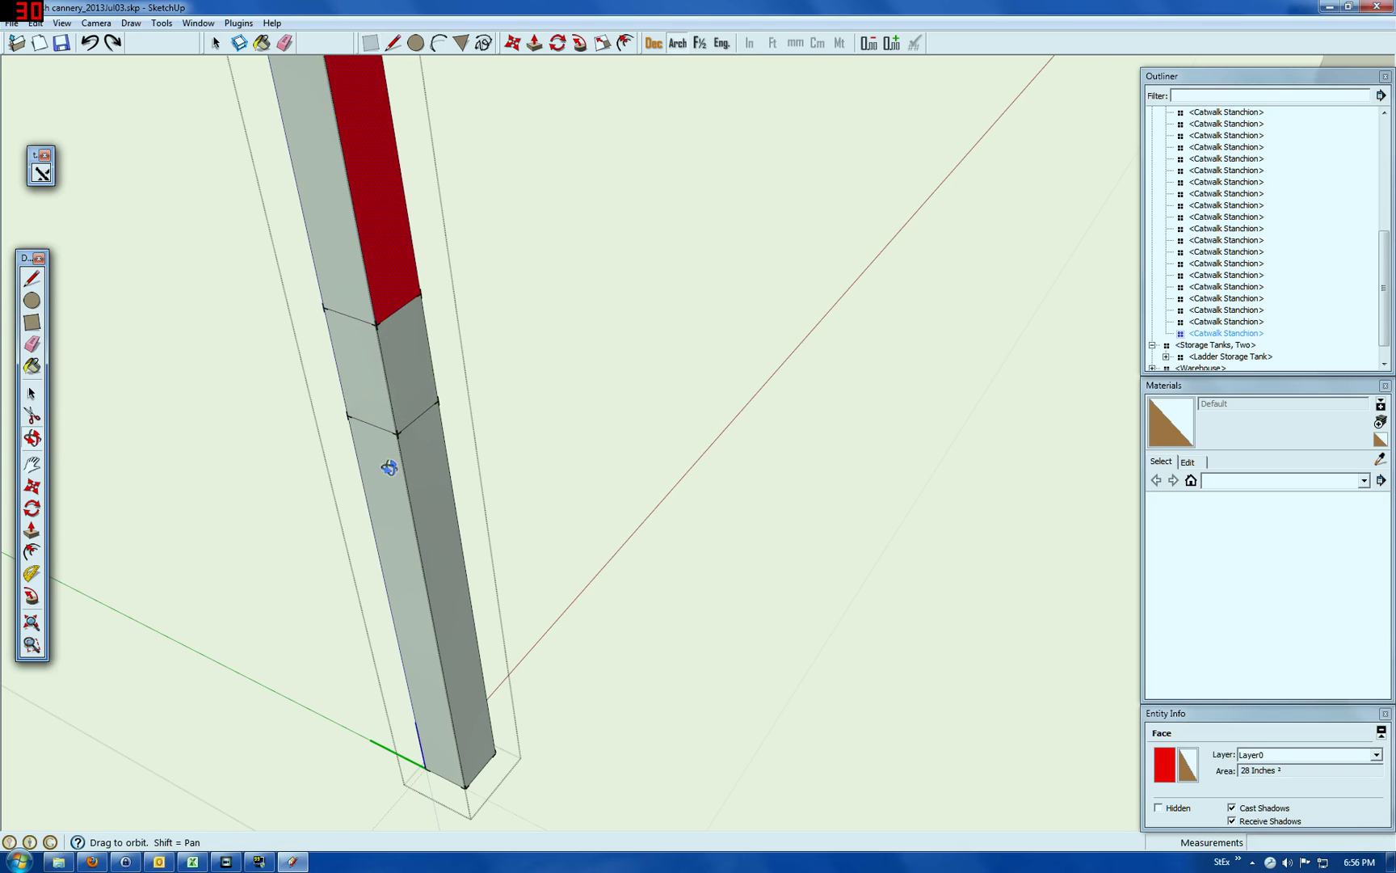
{"action": "left_click_drag", "start_coordinate": [426, 472], "coordinate": [282, 350]}
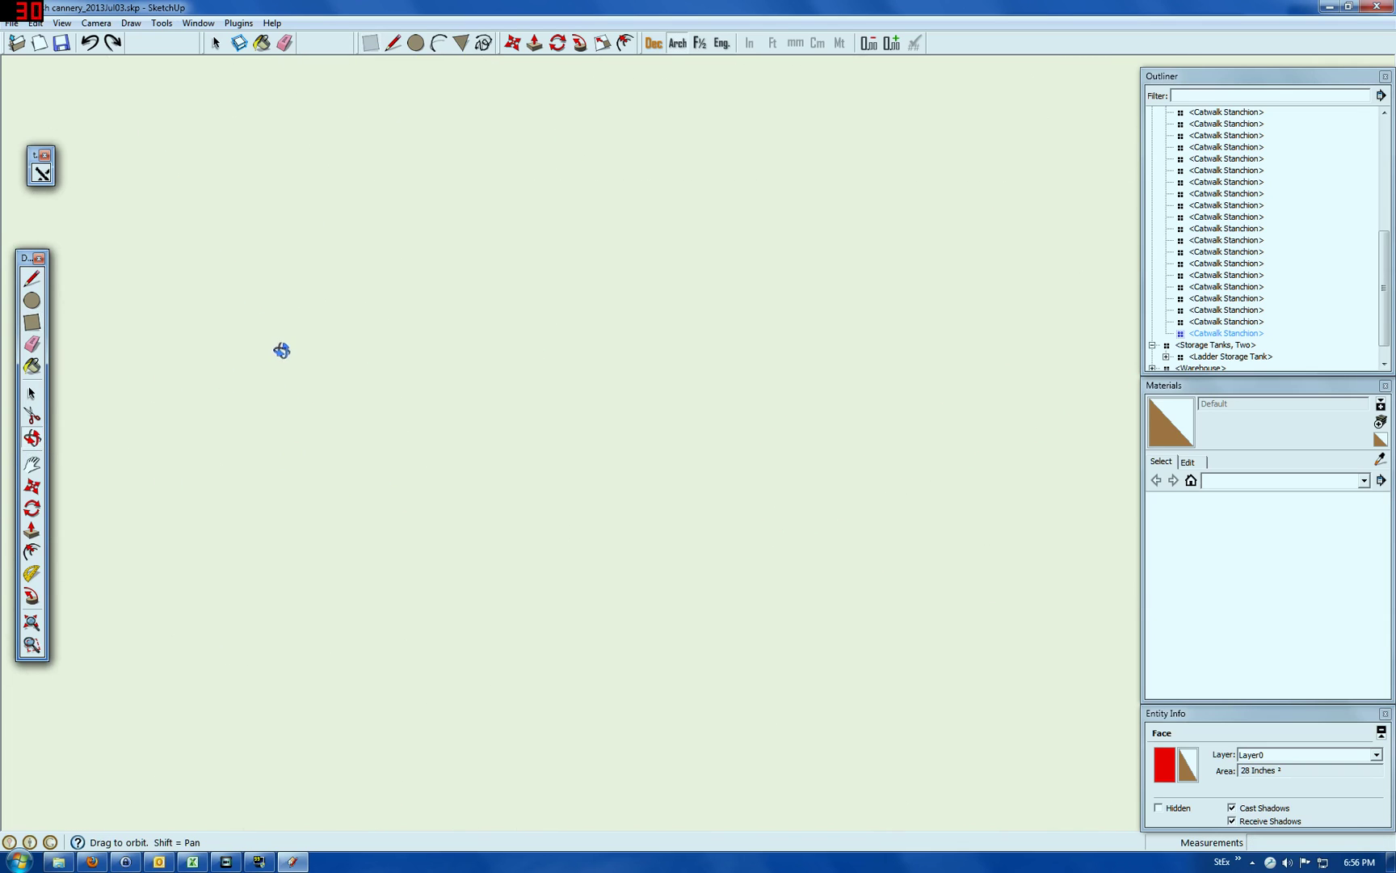
{"action": "left_click_drag", "start_coordinate": [361, 382], "coordinate": [214, 676]}
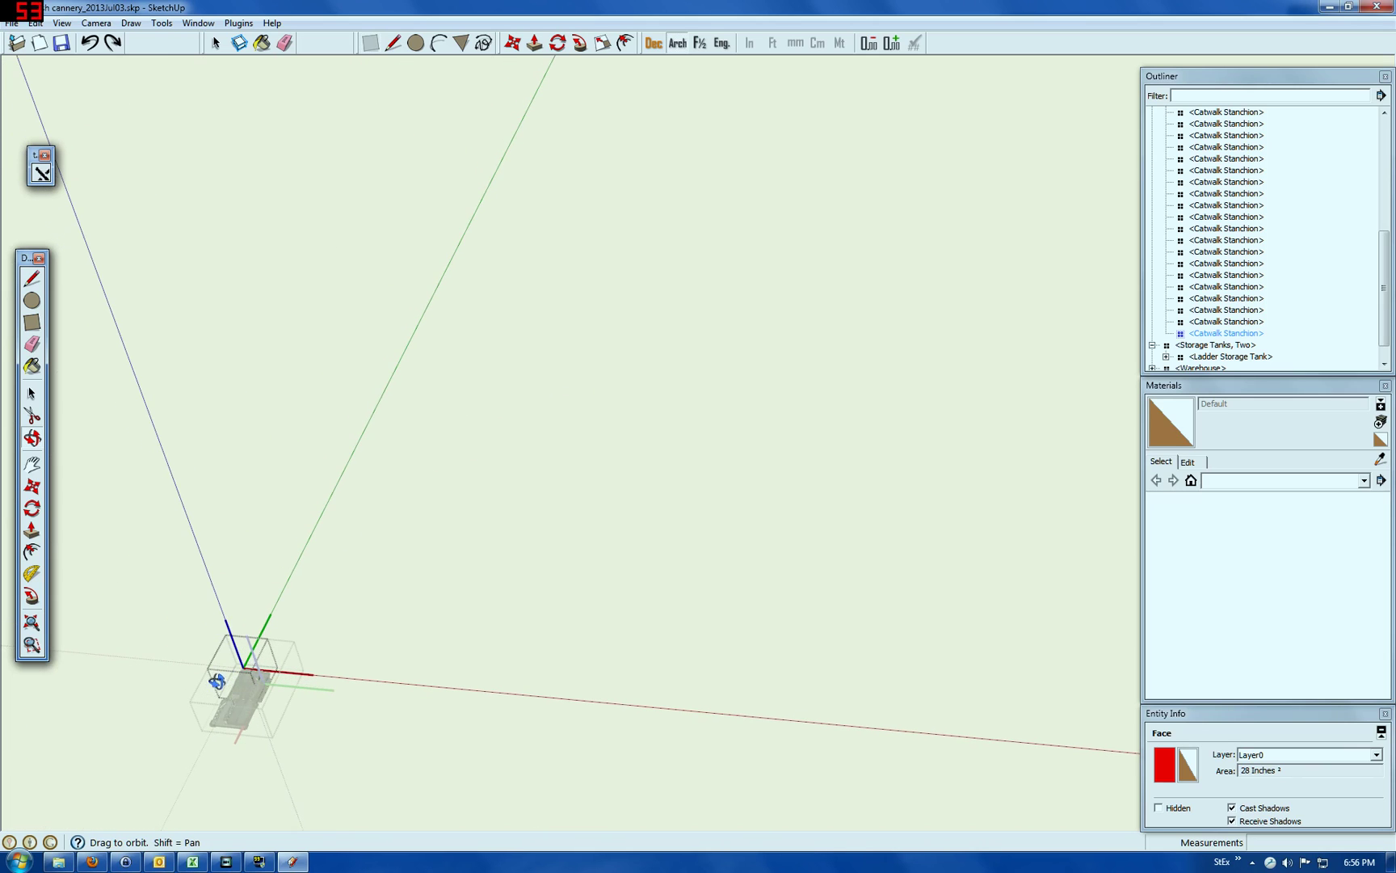
{"action": "left_click", "coordinate": [31, 622]}
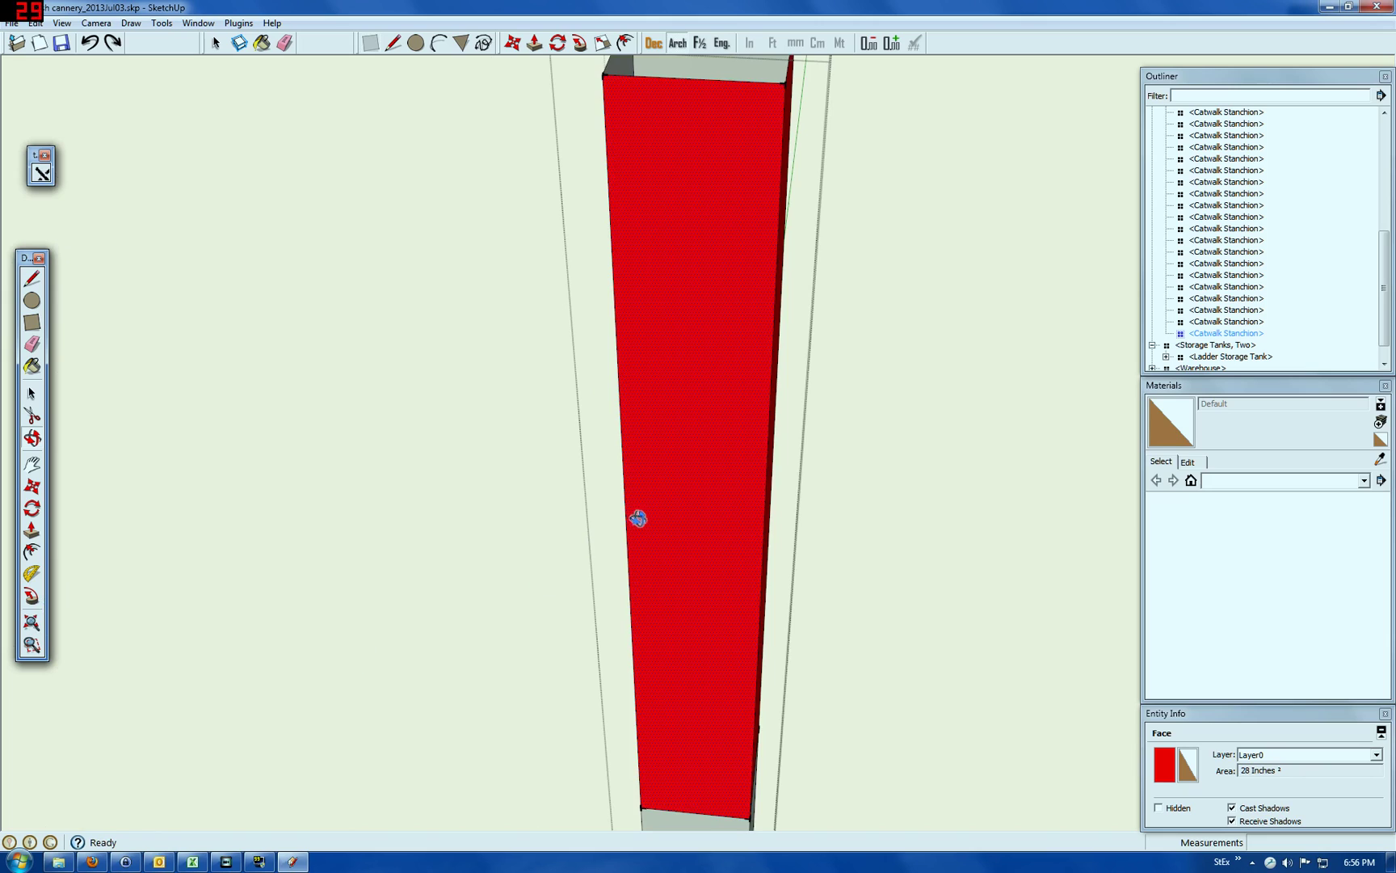
{"action": "scroll", "coordinate": [692, 409], "scroll_direction": "down", "scroll_amount": 2}
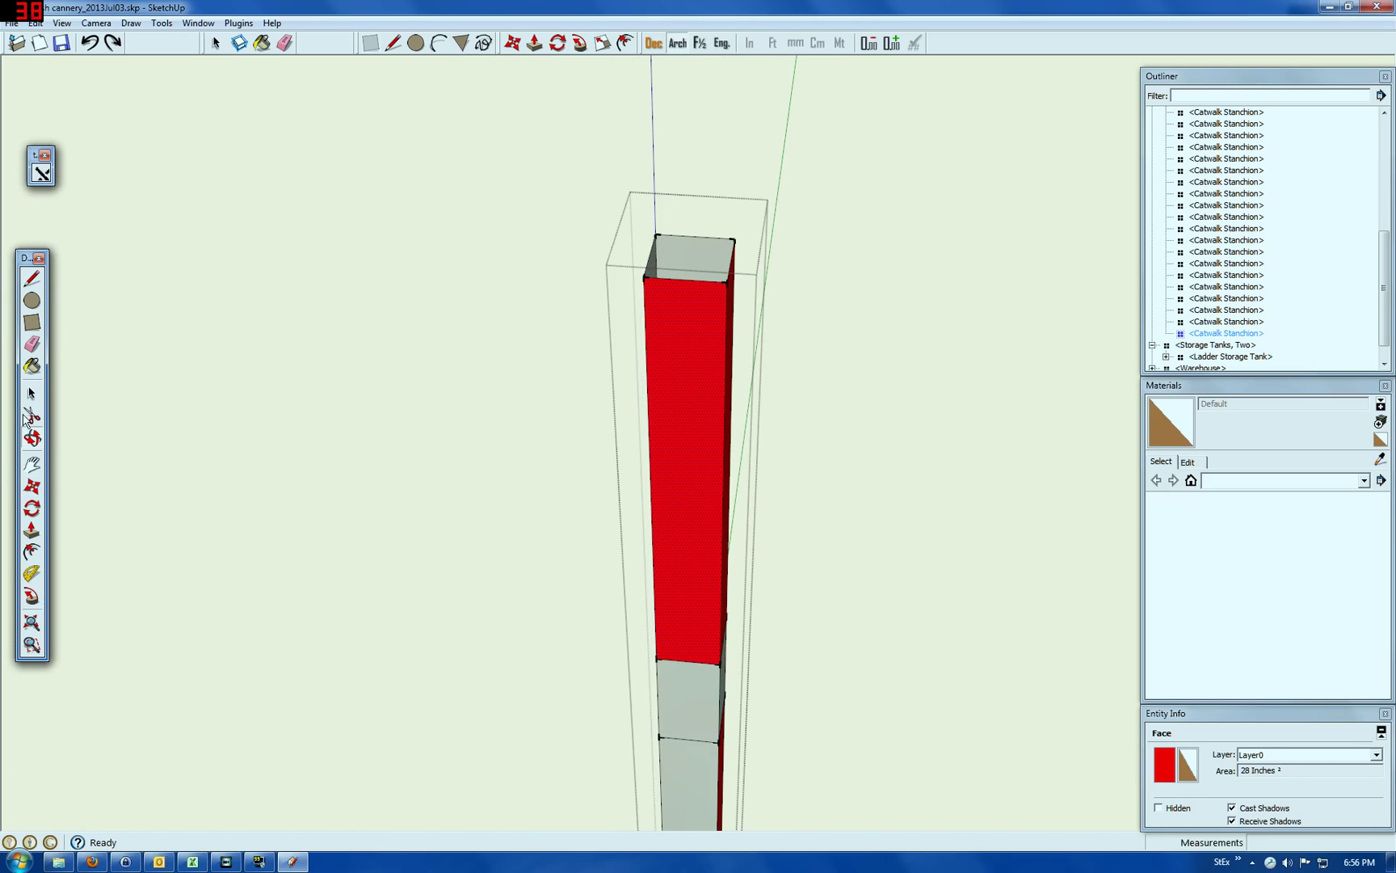
{"action": "left_click", "coordinate": [1191, 480]}
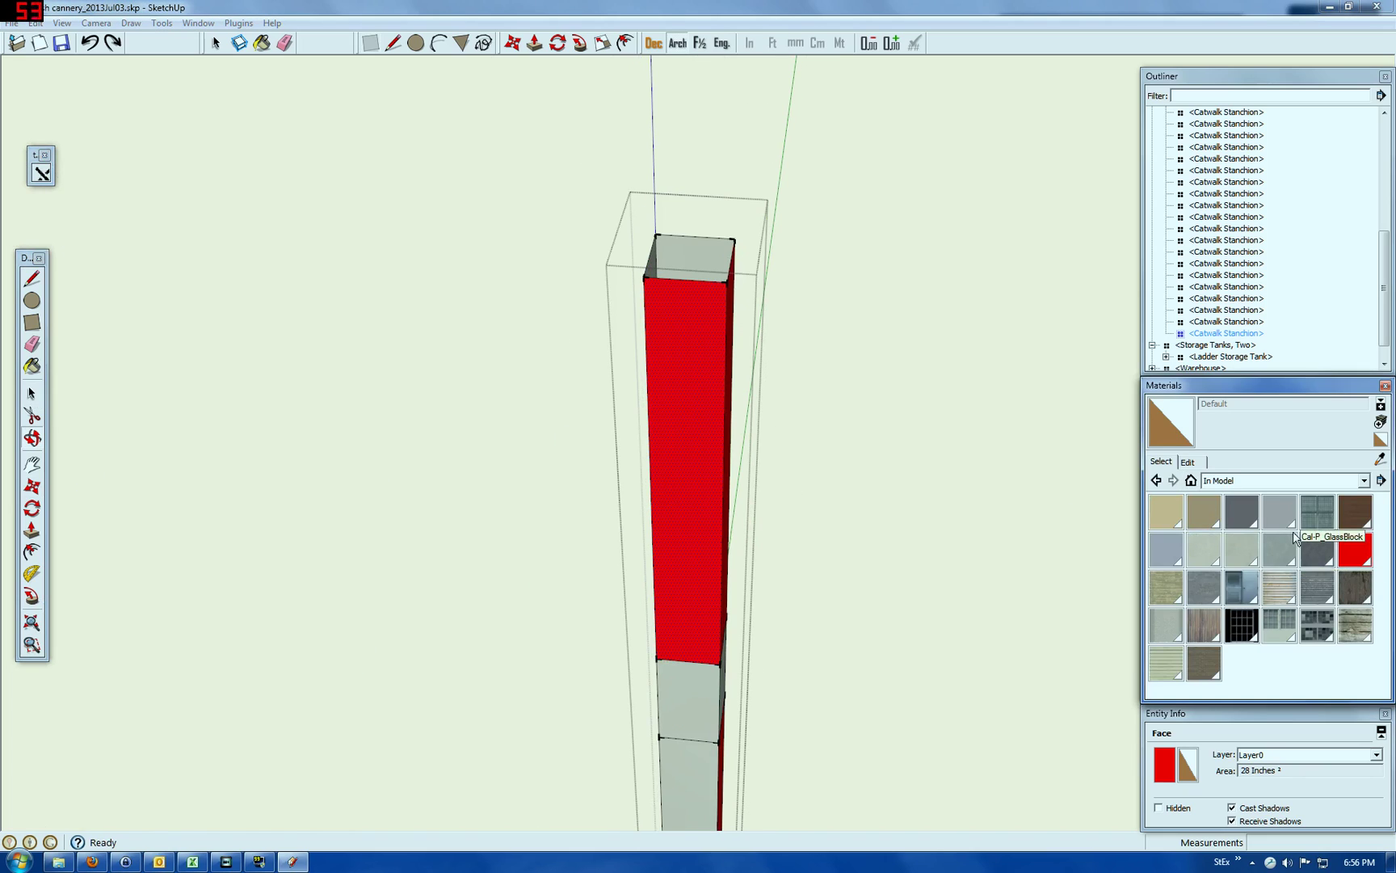
{"action": "left_click", "coordinate": [1204, 550]}
{"action": "left_click", "coordinate": [693, 549]}
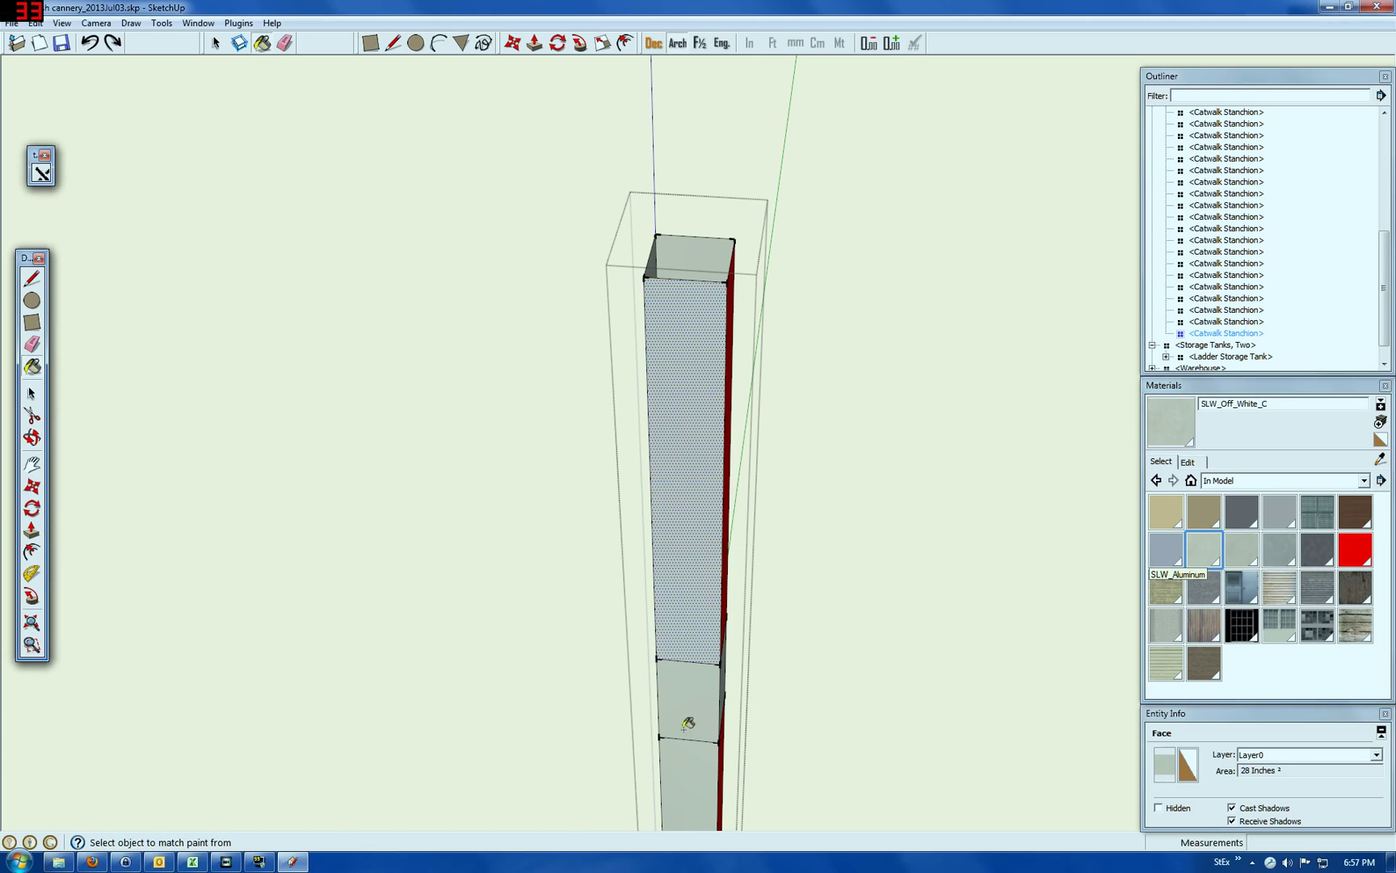
{"action": "left_click", "coordinate": [33, 344]}
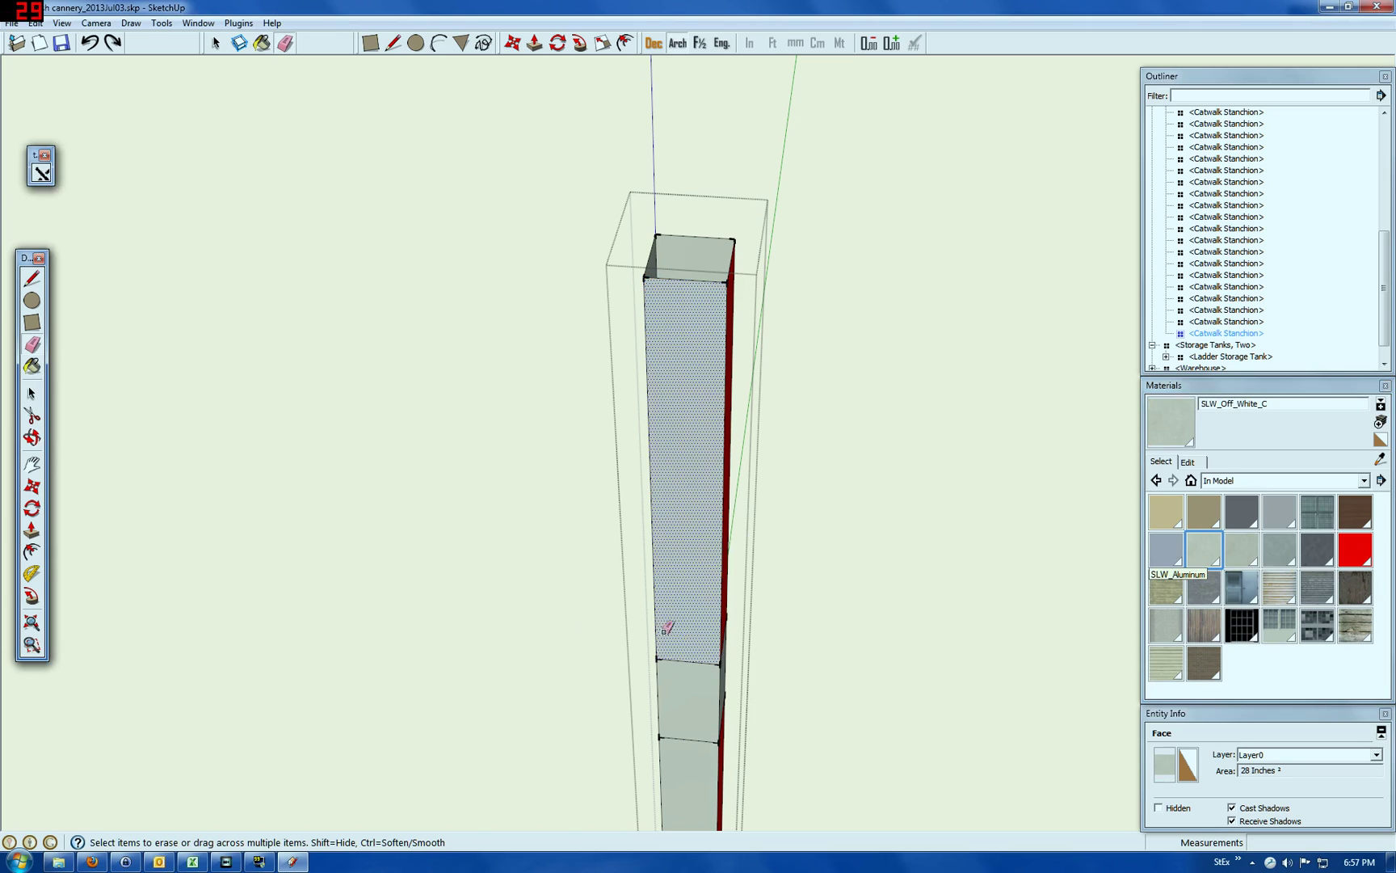
{"action": "left_click", "coordinate": [687, 660]}
{"action": "left_click", "coordinate": [688, 738]}
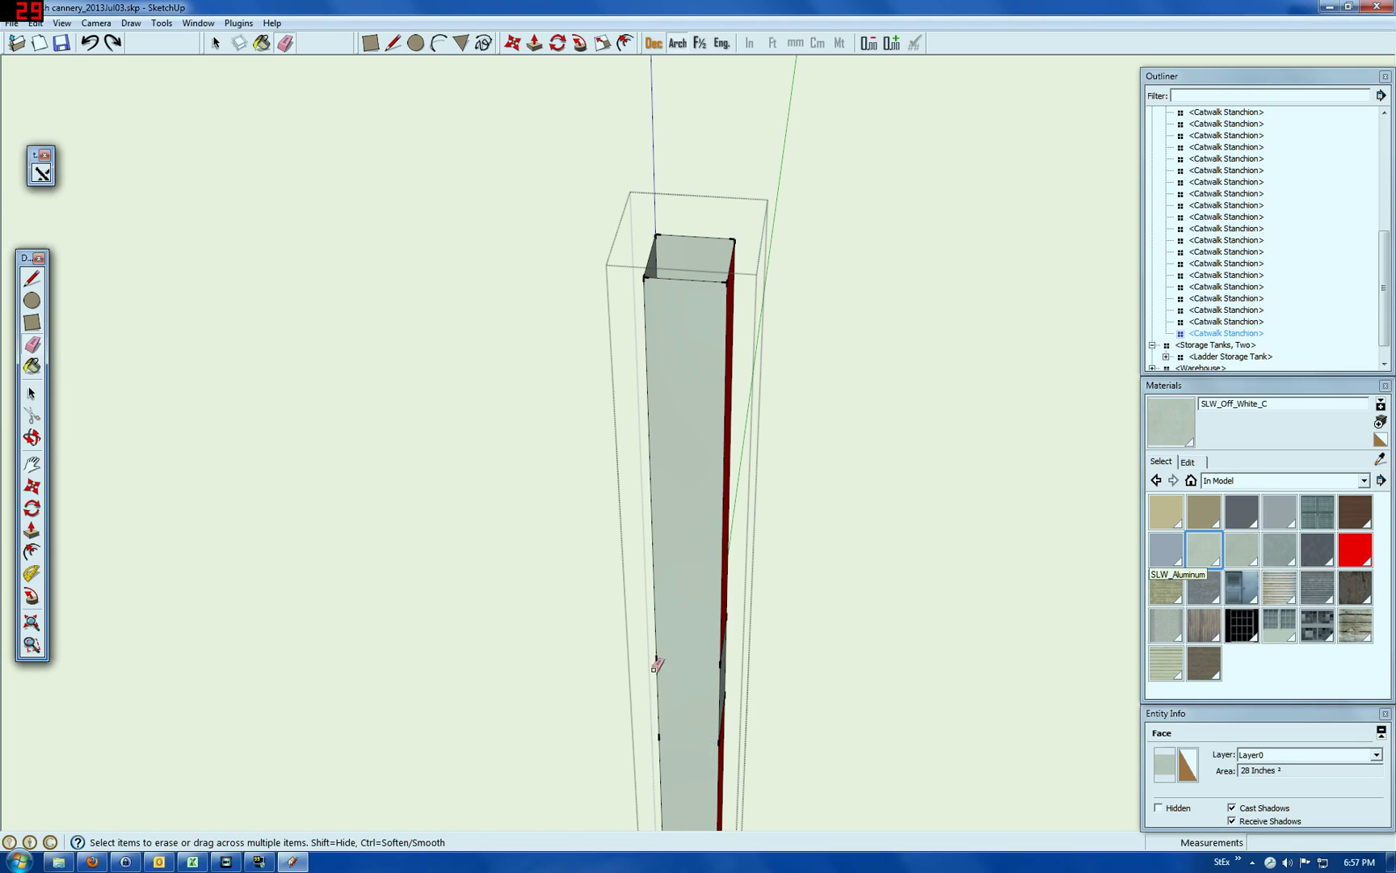
Step: Paint both red faces on the adjacent side with SLW_Off_White_C and erase the two edges crossing that side
{"action": "left_click", "coordinate": [33, 438]}
{"action": "left_click_drag", "start_coordinate": [662, 698], "coordinate": [206, 642]}
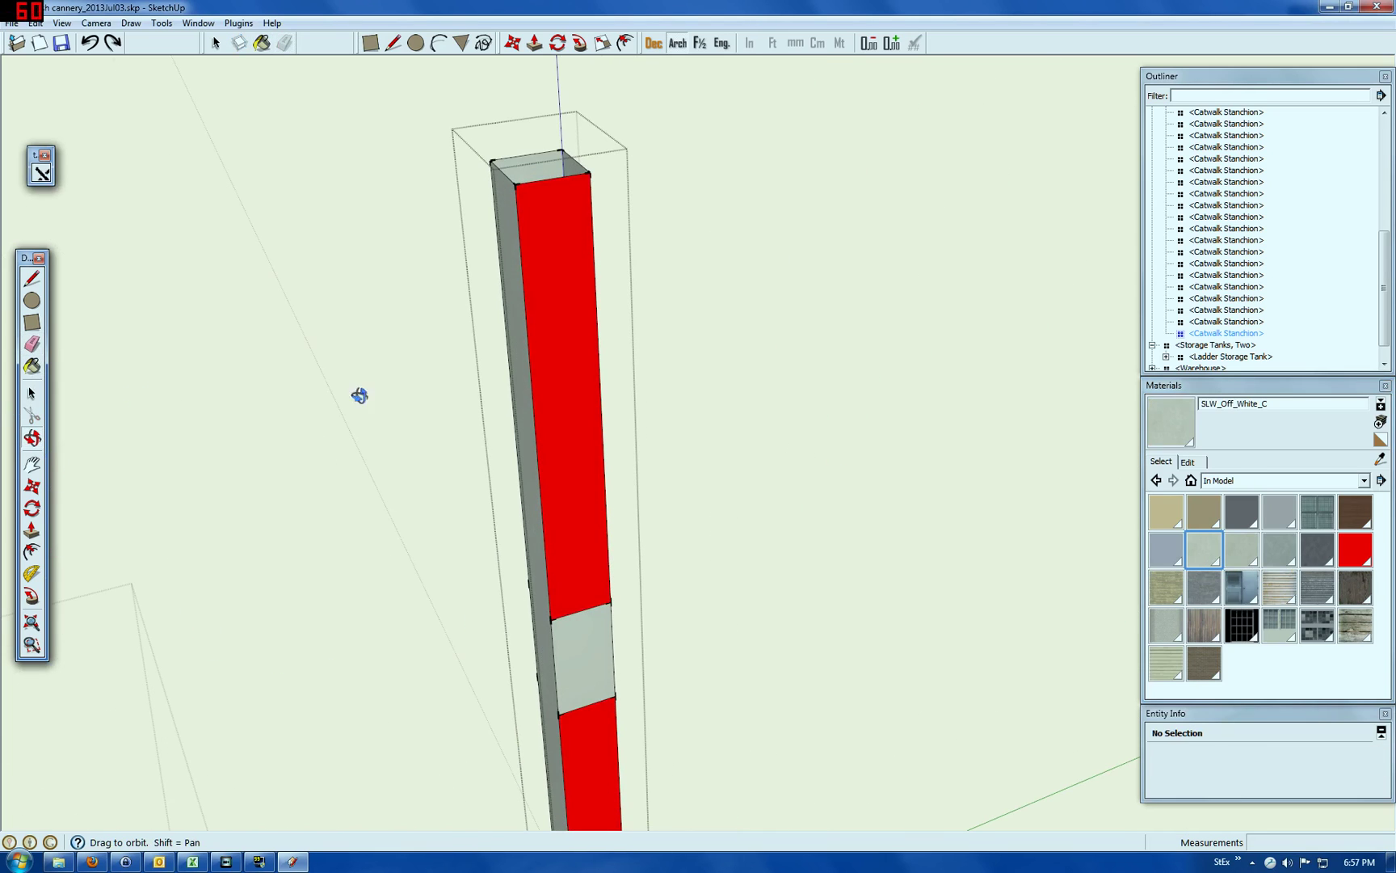
{"action": "left_click", "coordinate": [1169, 421]}
{"action": "left_click", "coordinate": [594, 500]}
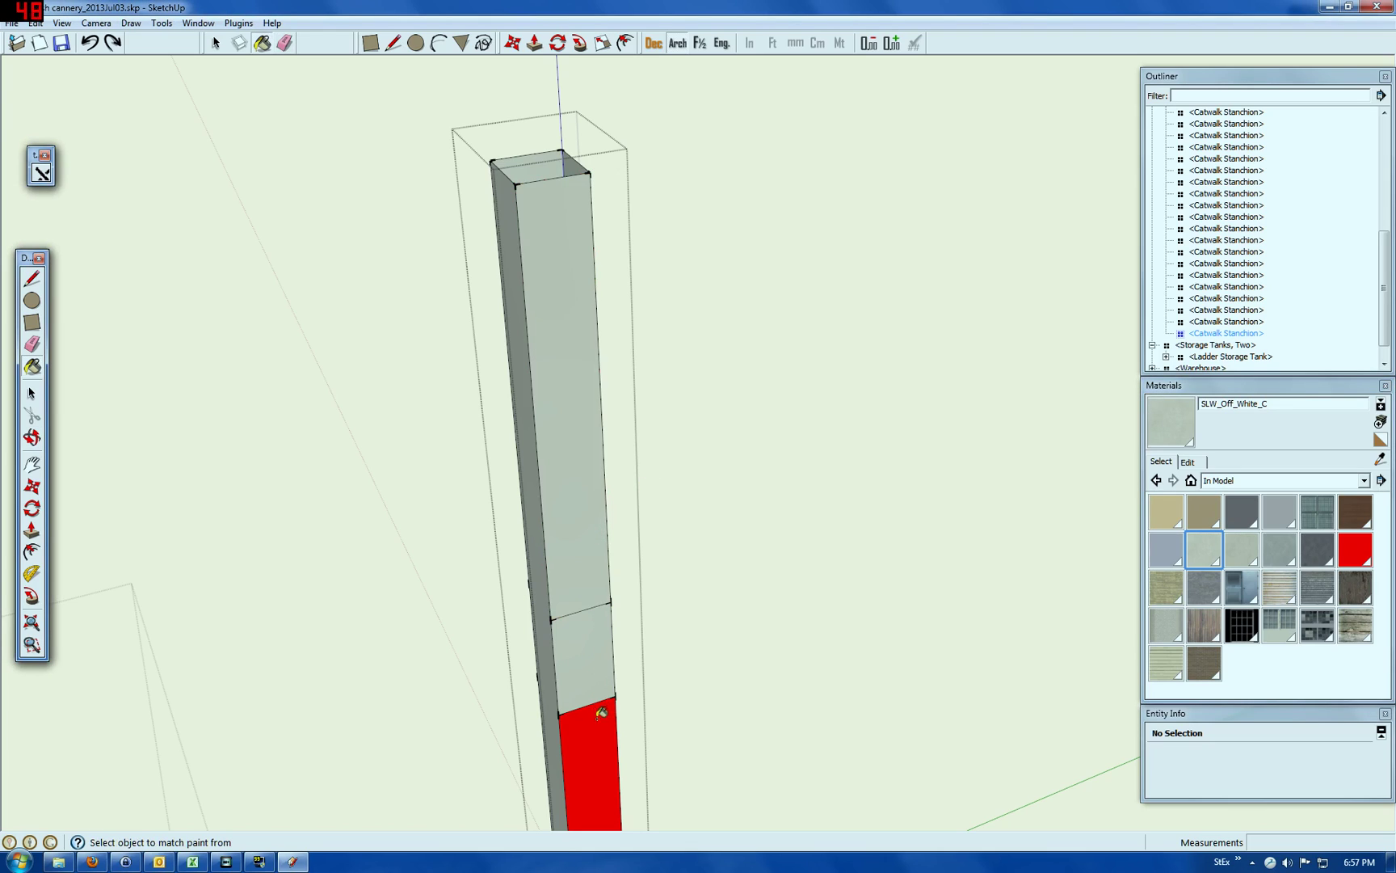
{"action": "left_click", "coordinate": [602, 713]}
{"action": "left_click", "coordinate": [32, 344]}
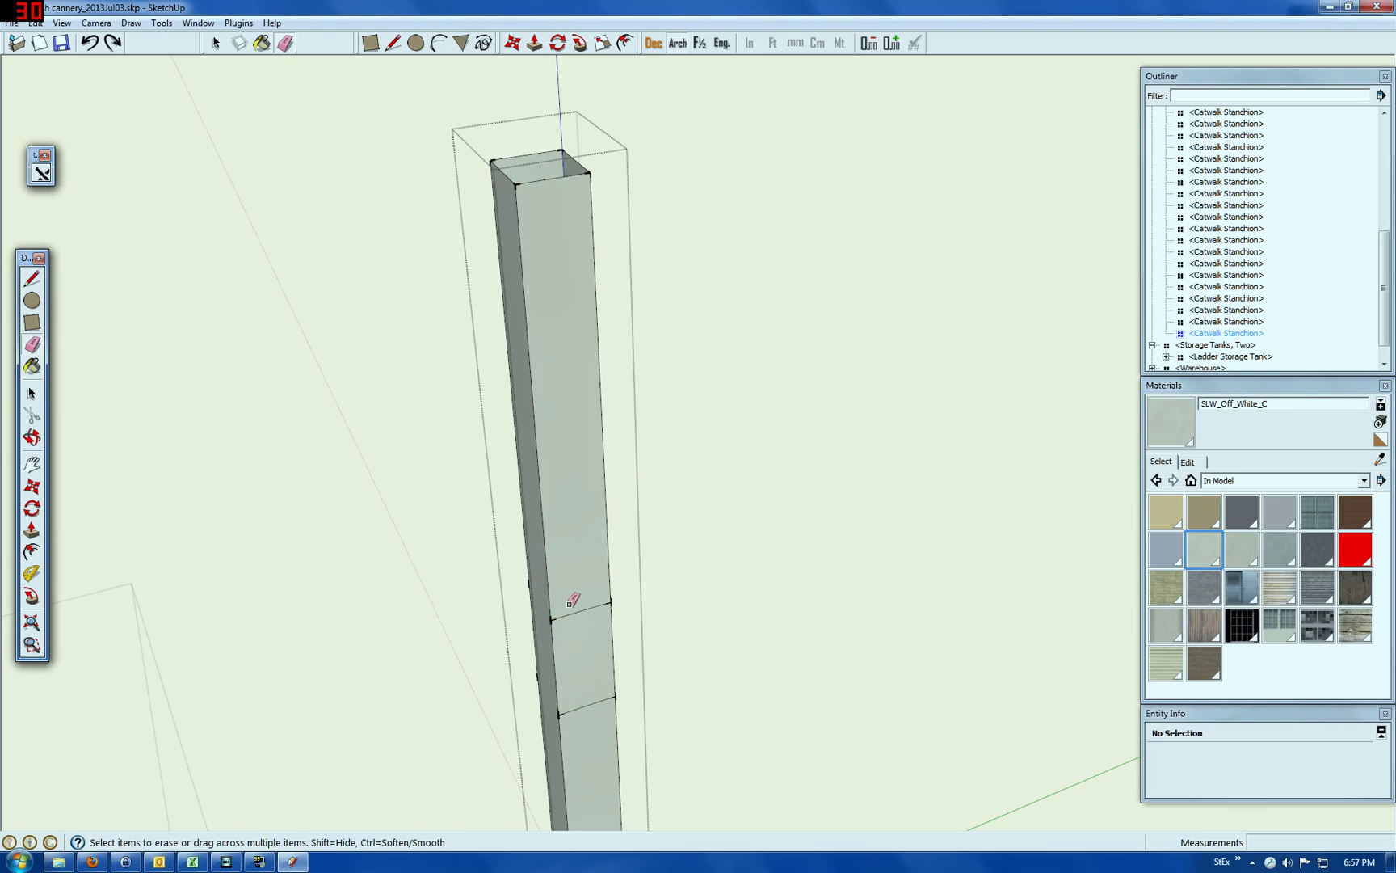
{"action": "mouse_move", "coordinate": [572, 608]}
{"action": "left_mouse_down"}
{"action": "mouse_move", "coordinate": [580, 722]}
{"action": "mouse_move", "coordinate": [455, 710]}
{"action": "mouse_move", "coordinate": [513, 663]}
{"action": "mouse_move", "coordinate": [264, 669]}
{"action": "left_mouse_up"}
Step: Erase the pairs of dividing edges on the stanchion's two remaining sides
{"action": "left_click", "coordinate": [32, 438]}
{"action": "left_click", "coordinate": [33, 344]}
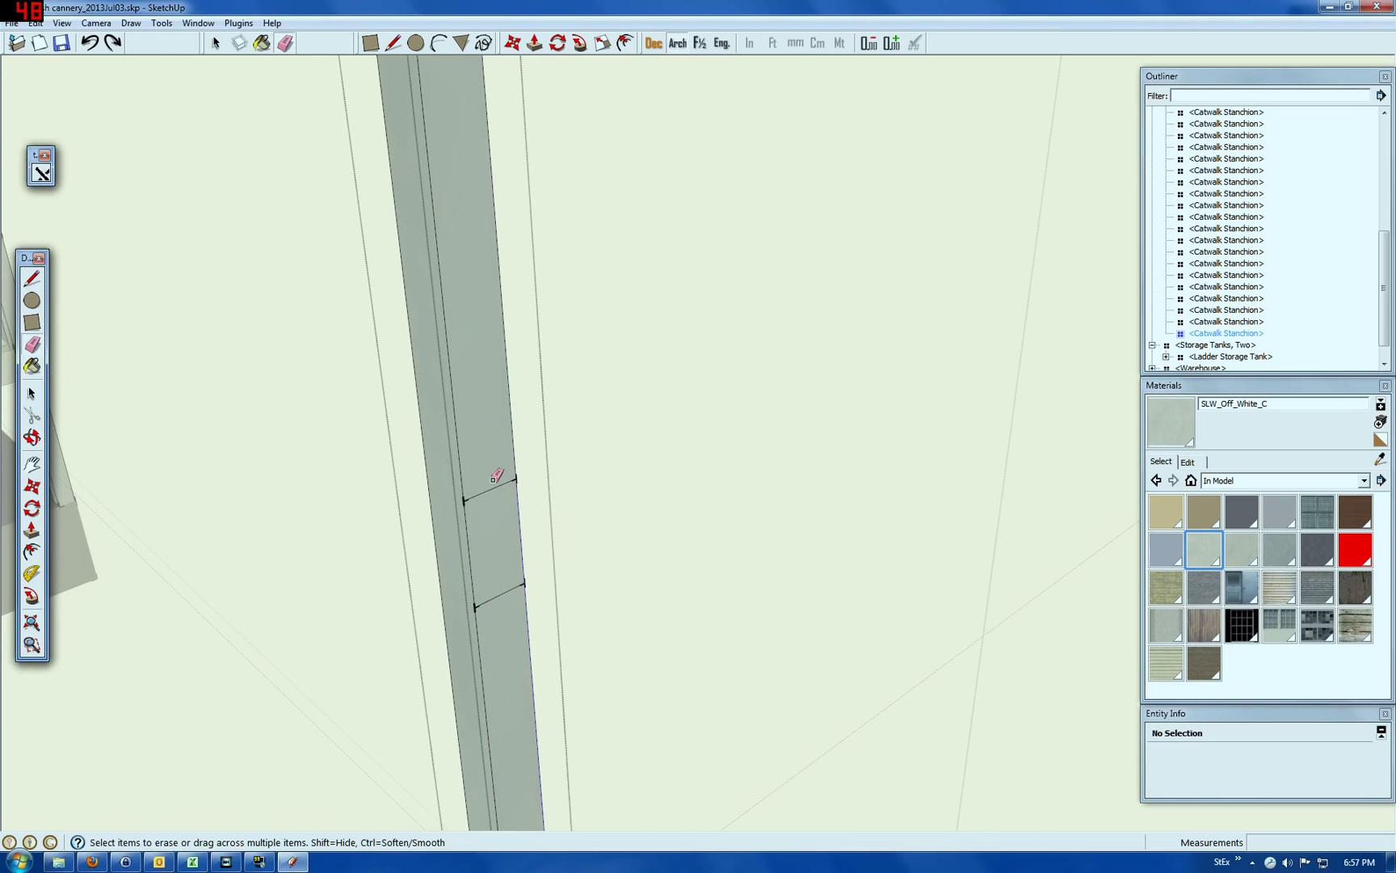
{"action": "mouse_move", "coordinate": [493, 485]}
{"action": "left_mouse_down"}
{"action": "mouse_move", "coordinate": [508, 583]}
{"action": "mouse_move", "coordinate": [492, 590]}
{"action": "left_mouse_up"}
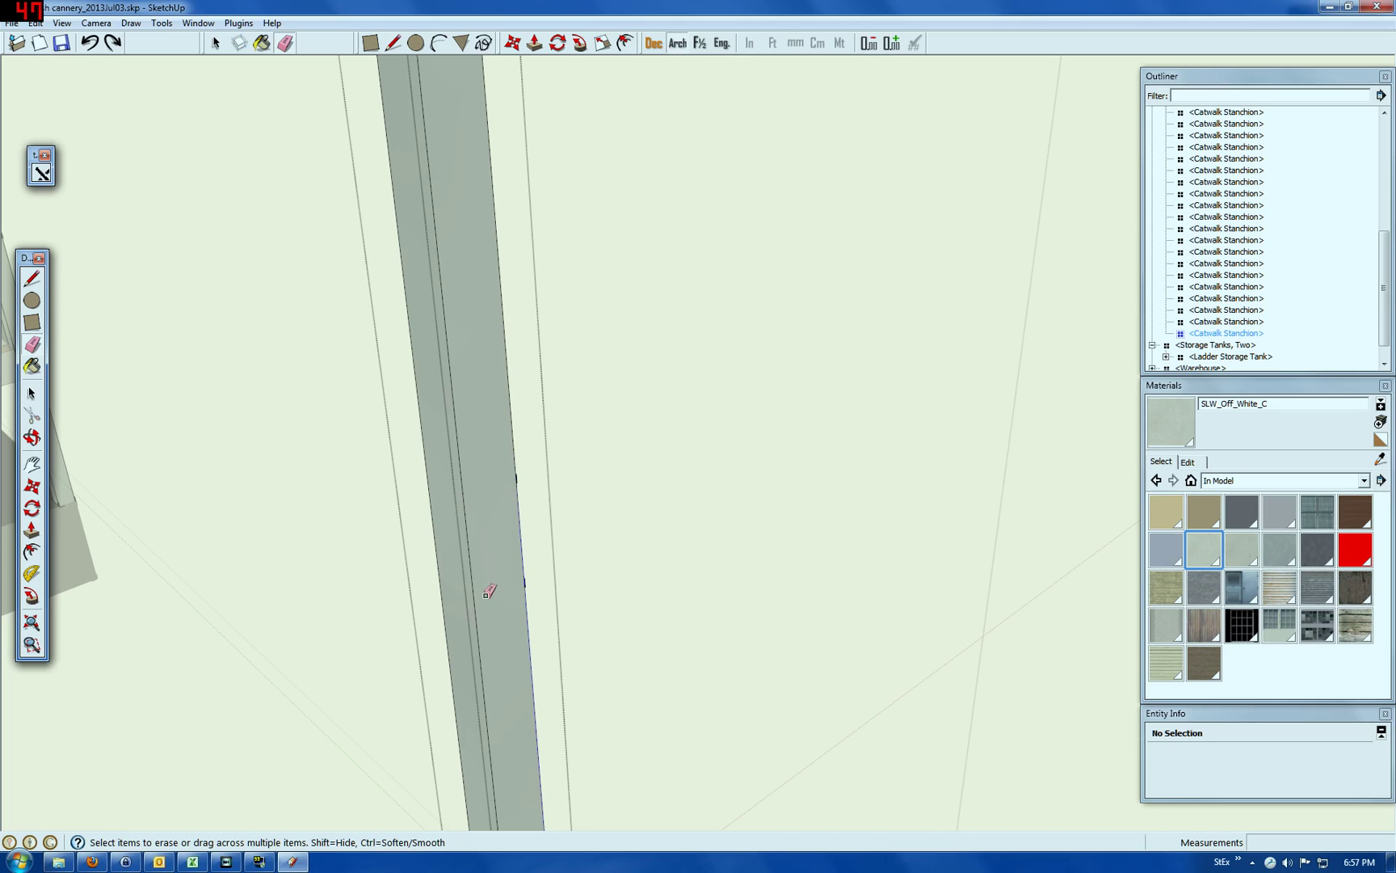
{"action": "left_click", "coordinate": [32, 437]}
{"action": "left_click_drag", "start_coordinate": [536, 661], "coordinate": [128, 660]}
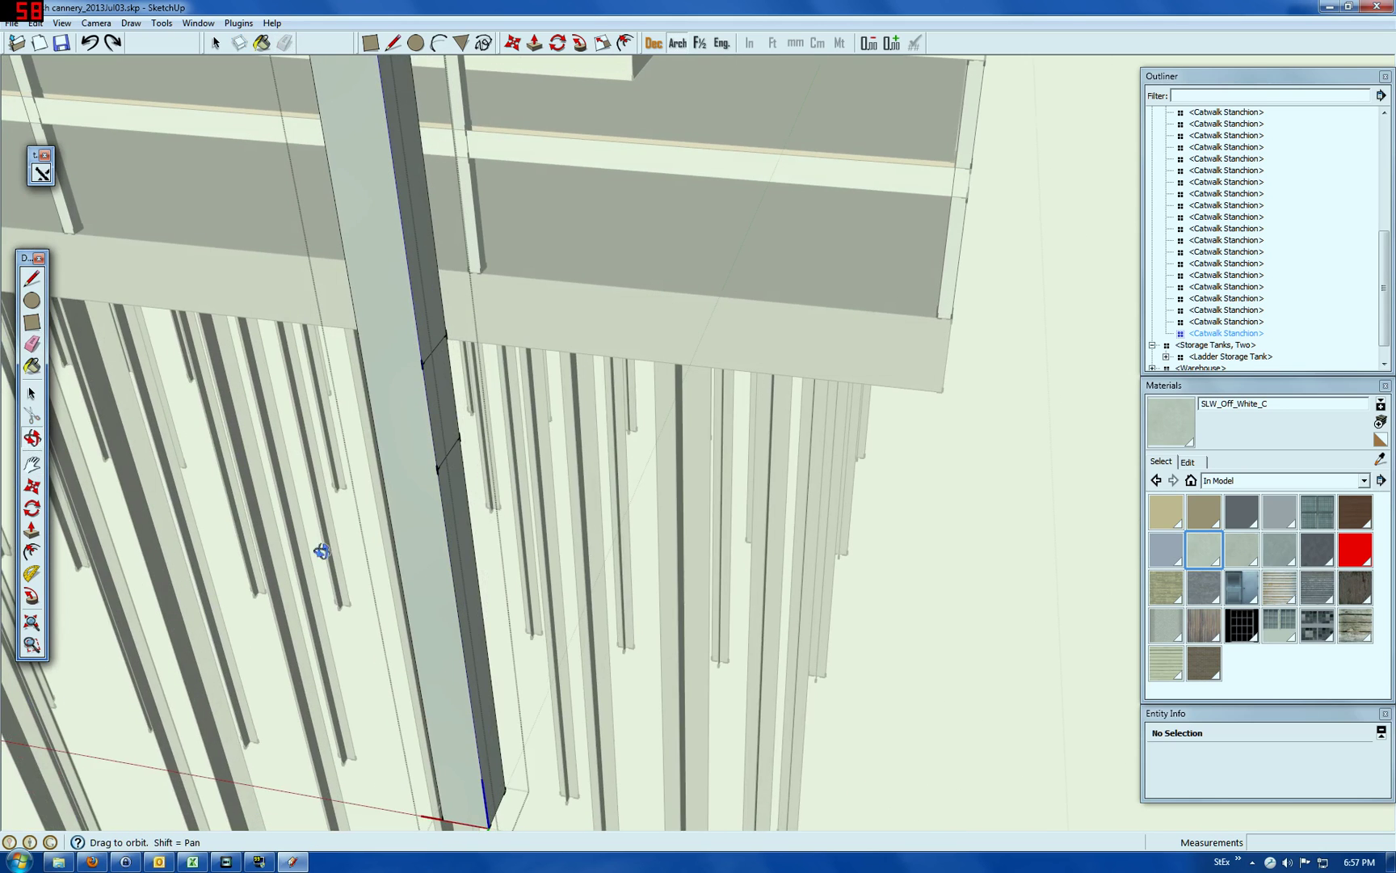
{"action": "left_click_drag", "start_coordinate": [439, 524], "coordinate": [225, 387]}
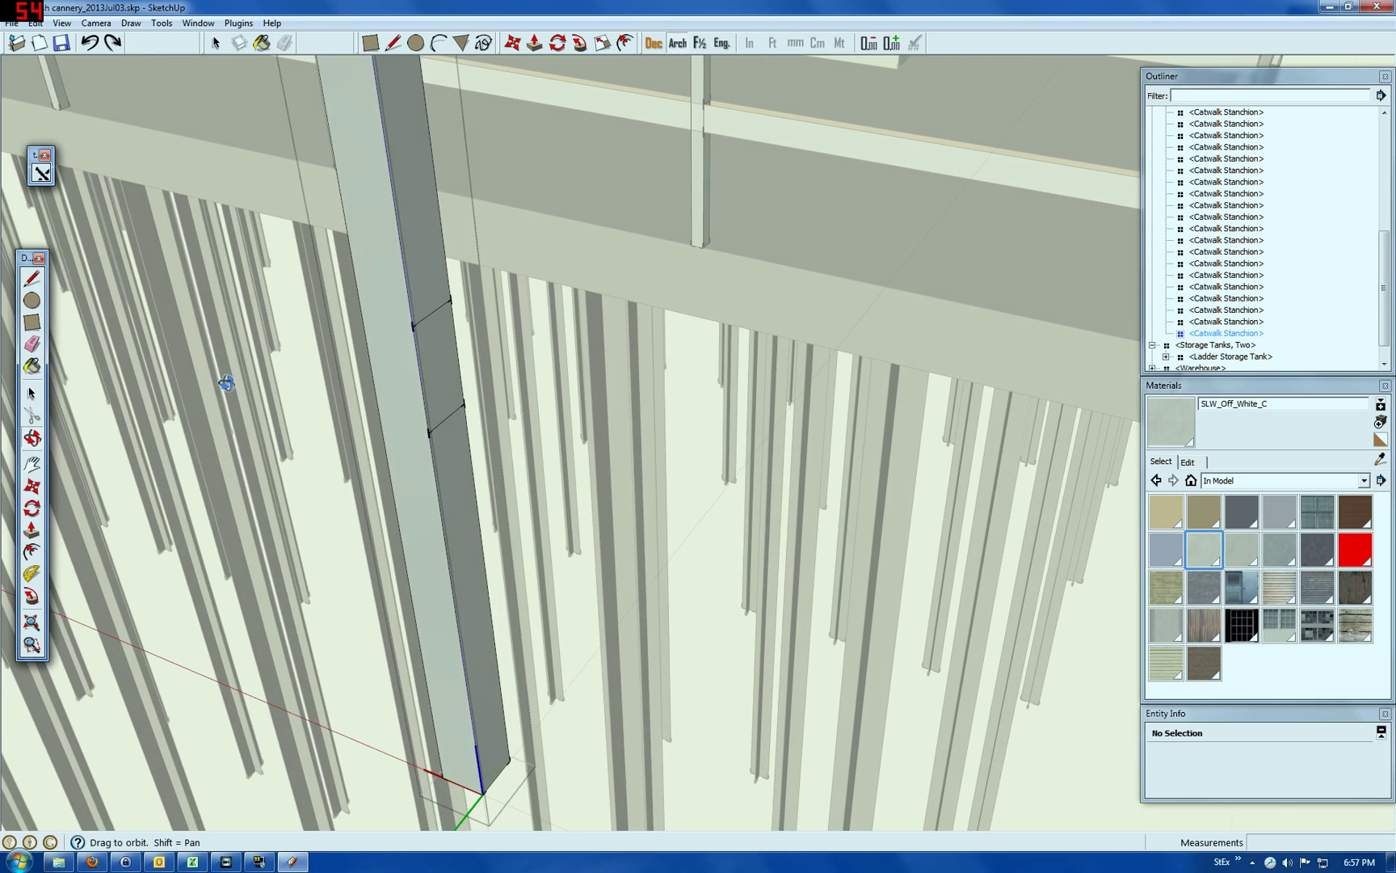
{"action": "left_click", "coordinate": [31, 344]}
{"action": "left_click_drag", "start_coordinate": [429, 321], "coordinate": [453, 435]}
Step: Delete the small textured face closing the far end inside the hollow stanchion
{"action": "scroll", "coordinate": [461, 606], "scroll_direction": "down", "scroll_amount": 1}
{"action": "scroll", "coordinate": [461, 610], "scroll_direction": "down", "scroll_amount": 3}
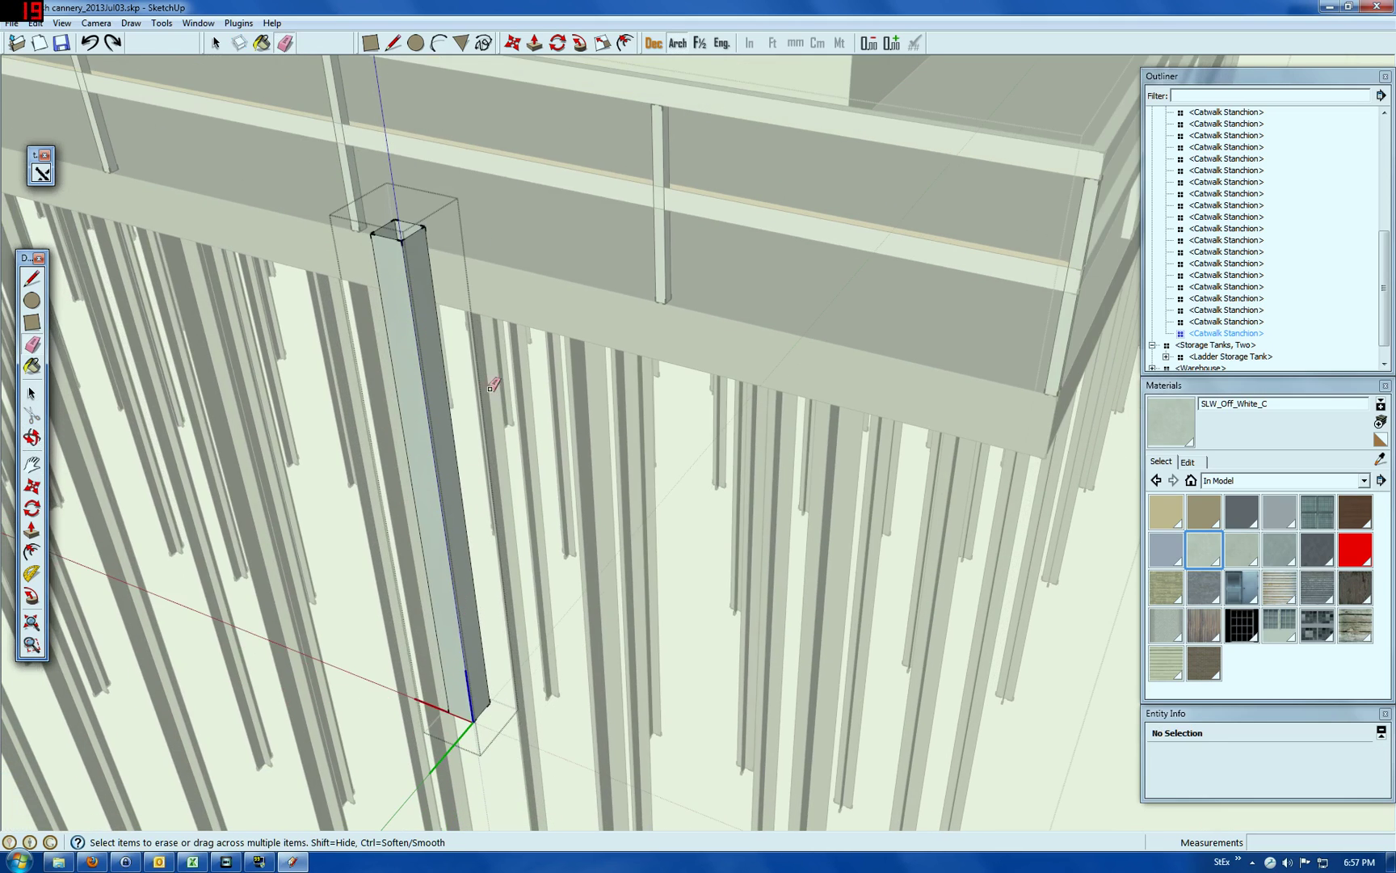
{"action": "scroll", "coordinate": [404, 218], "scroll_direction": "up", "scroll_amount": 4}
{"action": "scroll", "coordinate": [439, 273], "scroll_direction": "down", "scroll_amount": 1}
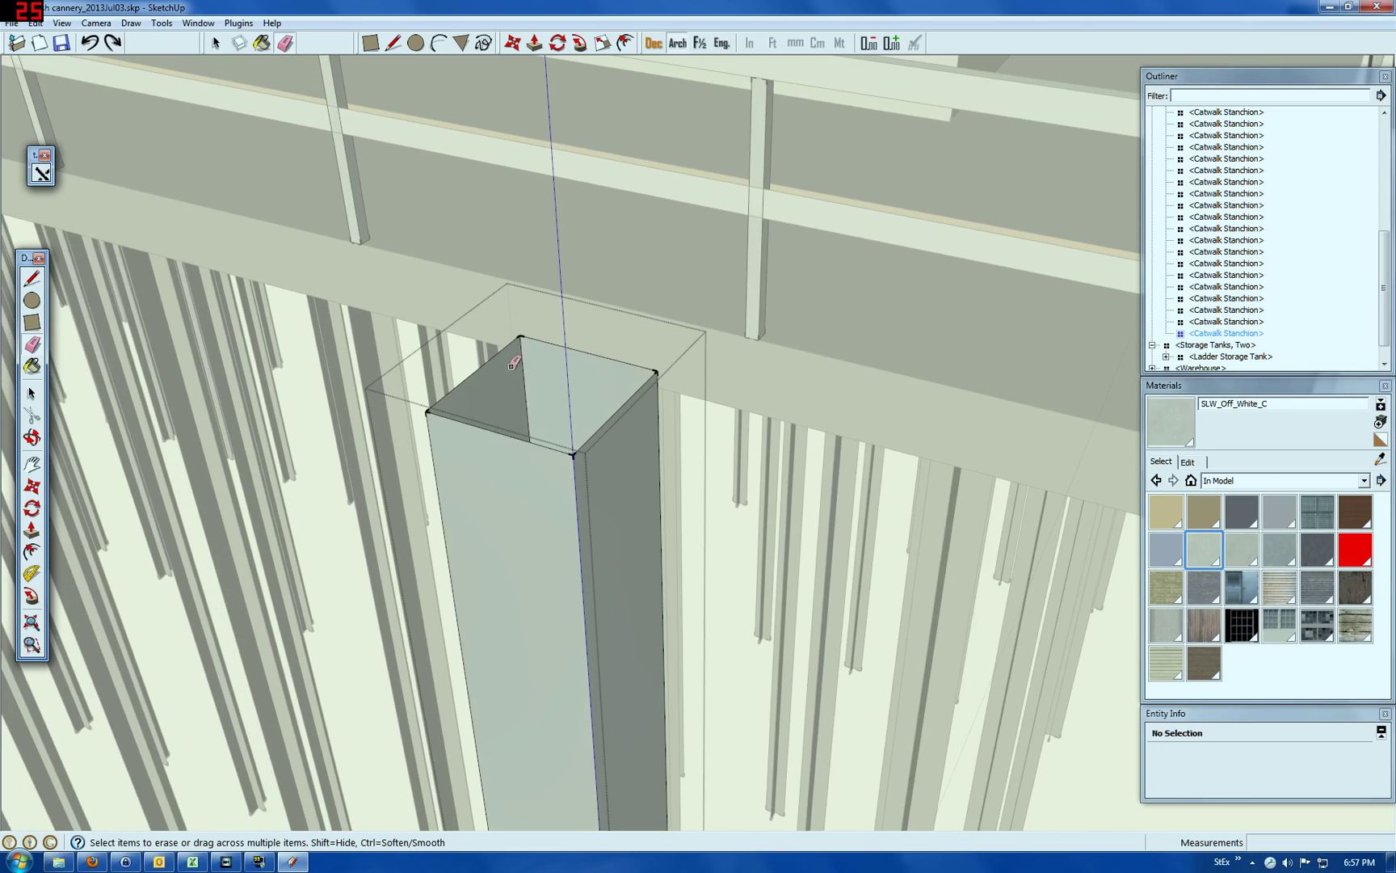
{"action": "left_click", "coordinate": [32, 437]}
{"action": "left_click_drag", "start_coordinate": [557, 442], "coordinate": [875, 848]}
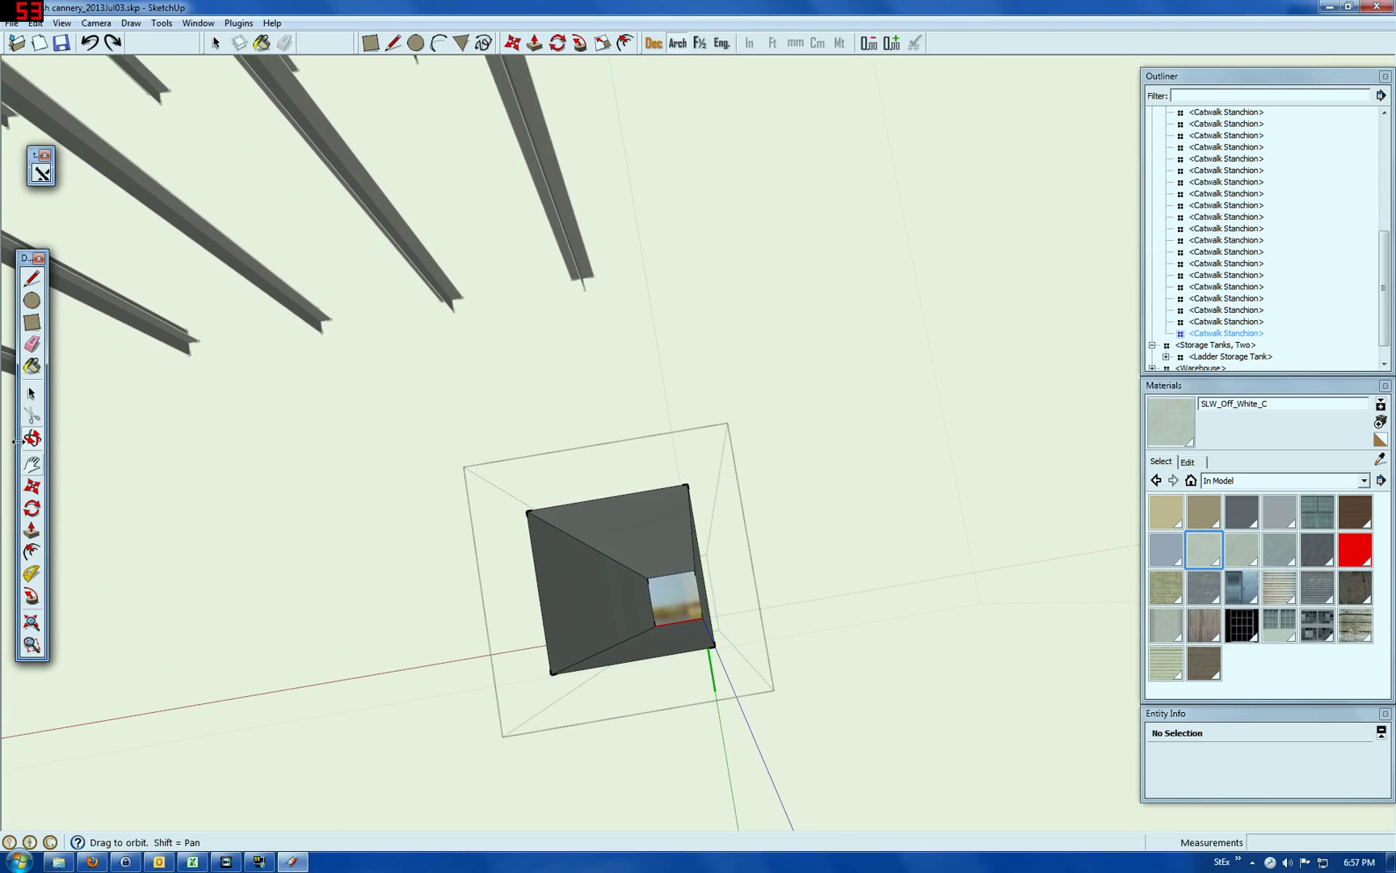
{"action": "left_click", "coordinate": [32, 393]}
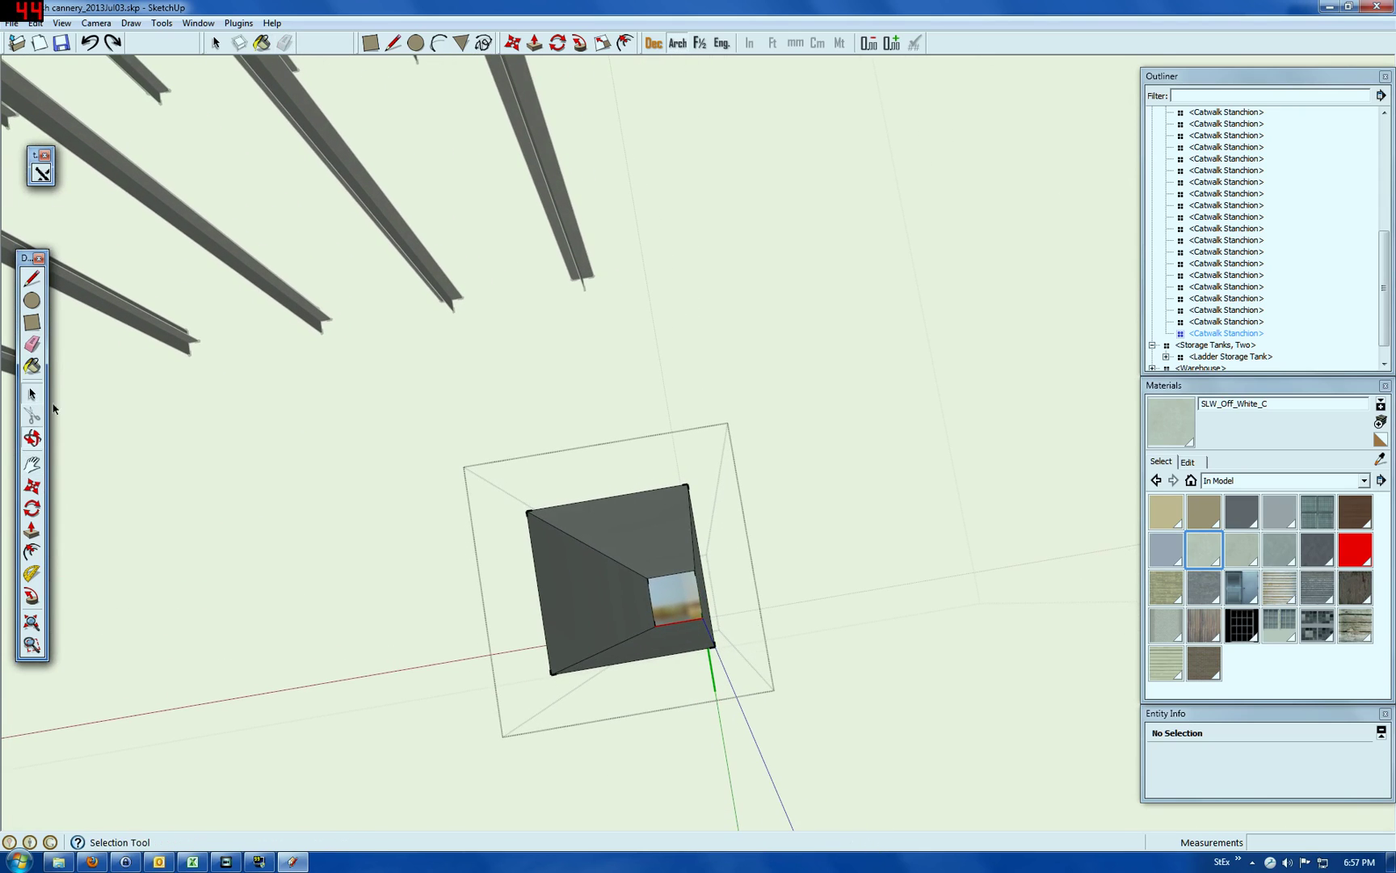
{"action": "left_click", "coordinate": [674, 609]}
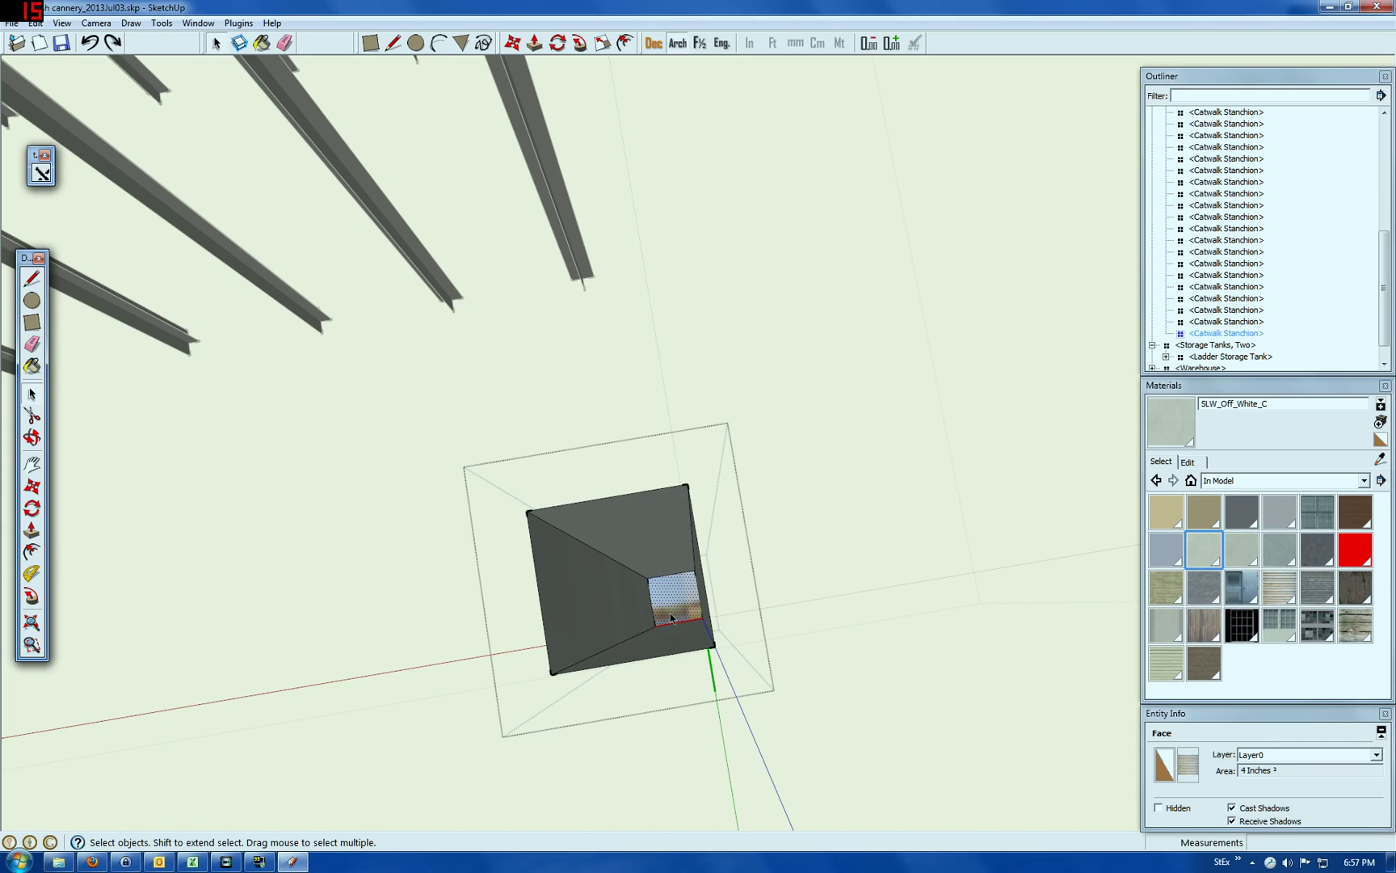
{"action": "key", "text": "Delete"}
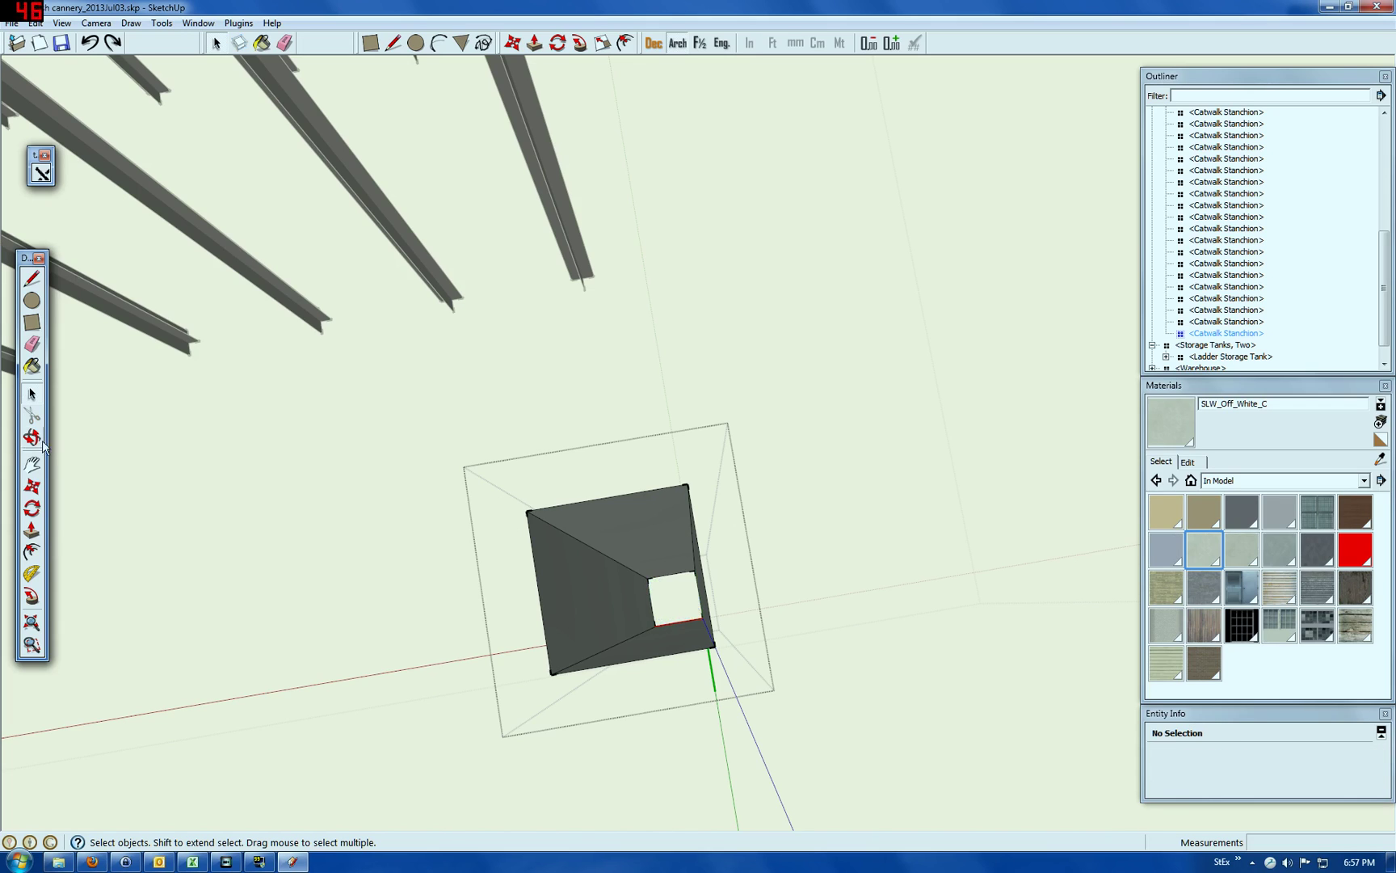
Step: Finish editing the Catwalk Stanchion component and delete its separate working copy standing outside the pier, below the guard rail
{"action": "left_click", "coordinate": [32, 437]}
{"action": "left_click_drag", "start_coordinate": [702, 623], "coordinate": [614, 523]}
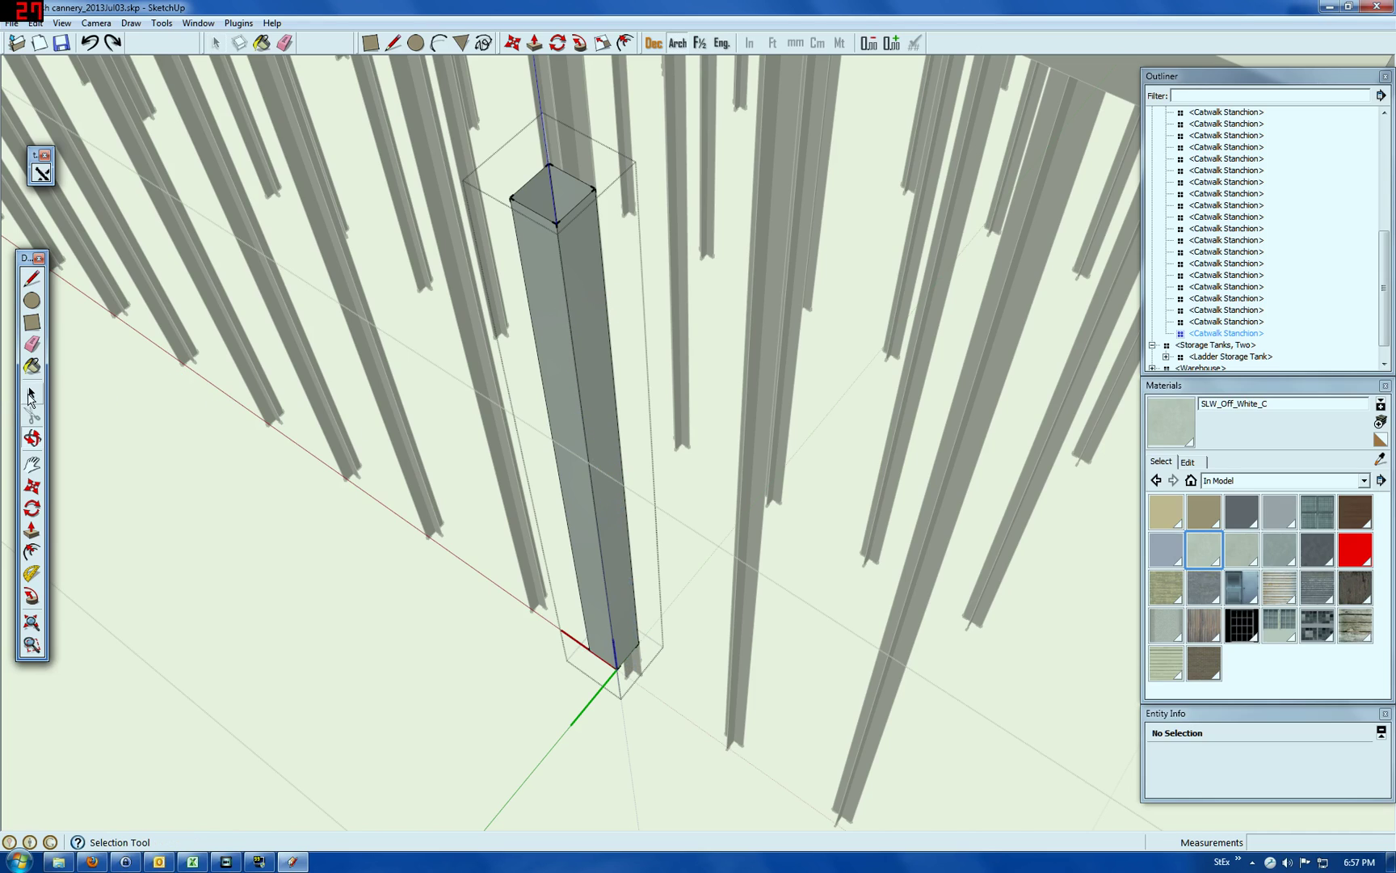
{"action": "left_click", "coordinate": [31, 394]}
{"action": "scroll", "coordinate": [603, 437], "scroll_direction": "down", "scroll_amount": 5}
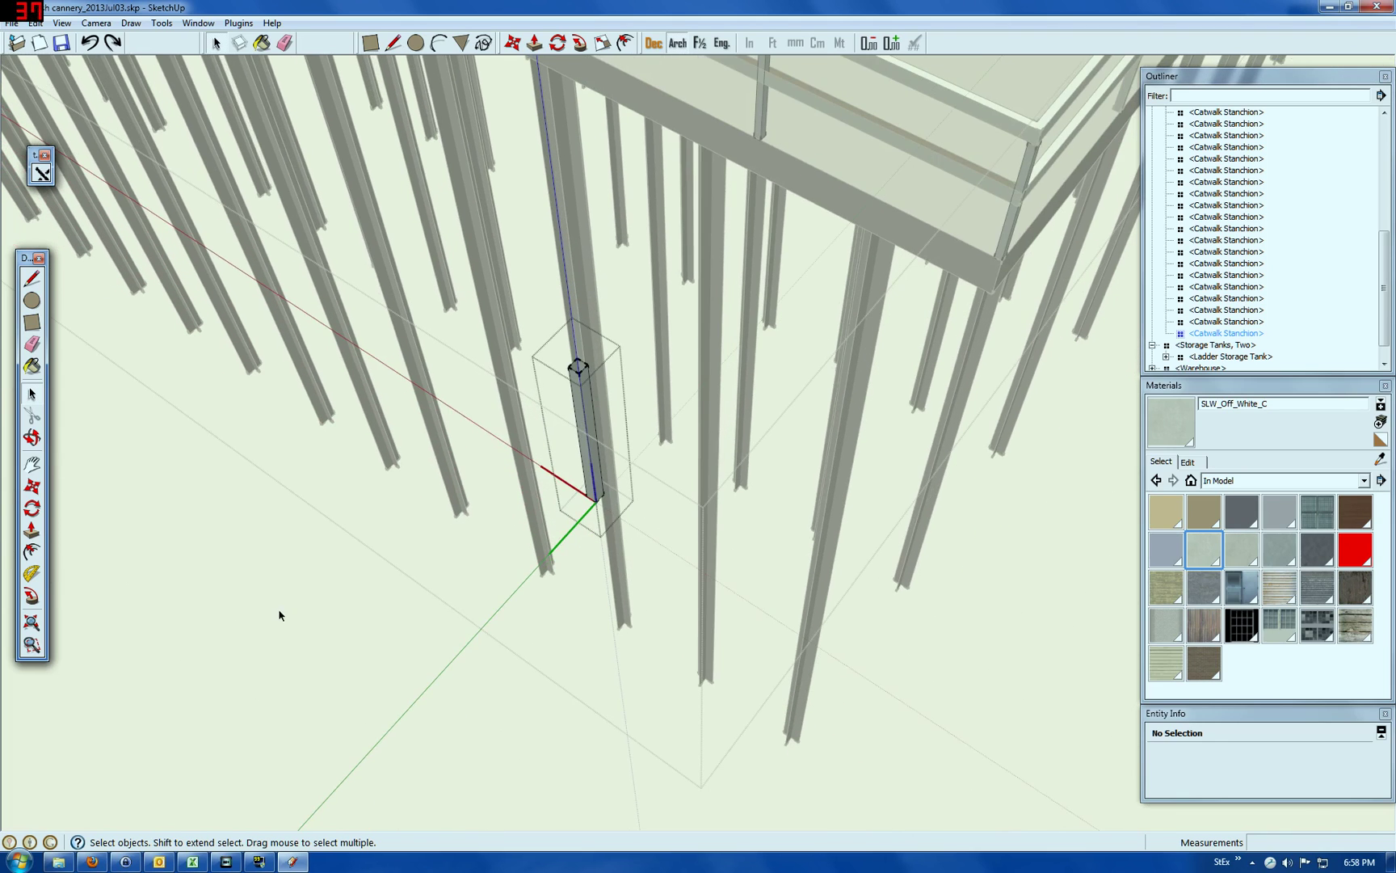
{"action": "scroll", "coordinate": [571, 492], "scroll_direction": "down", "scroll_amount": 2}
{"action": "scroll", "coordinate": [577, 465], "scroll_direction": "down", "scroll_amount": 3}
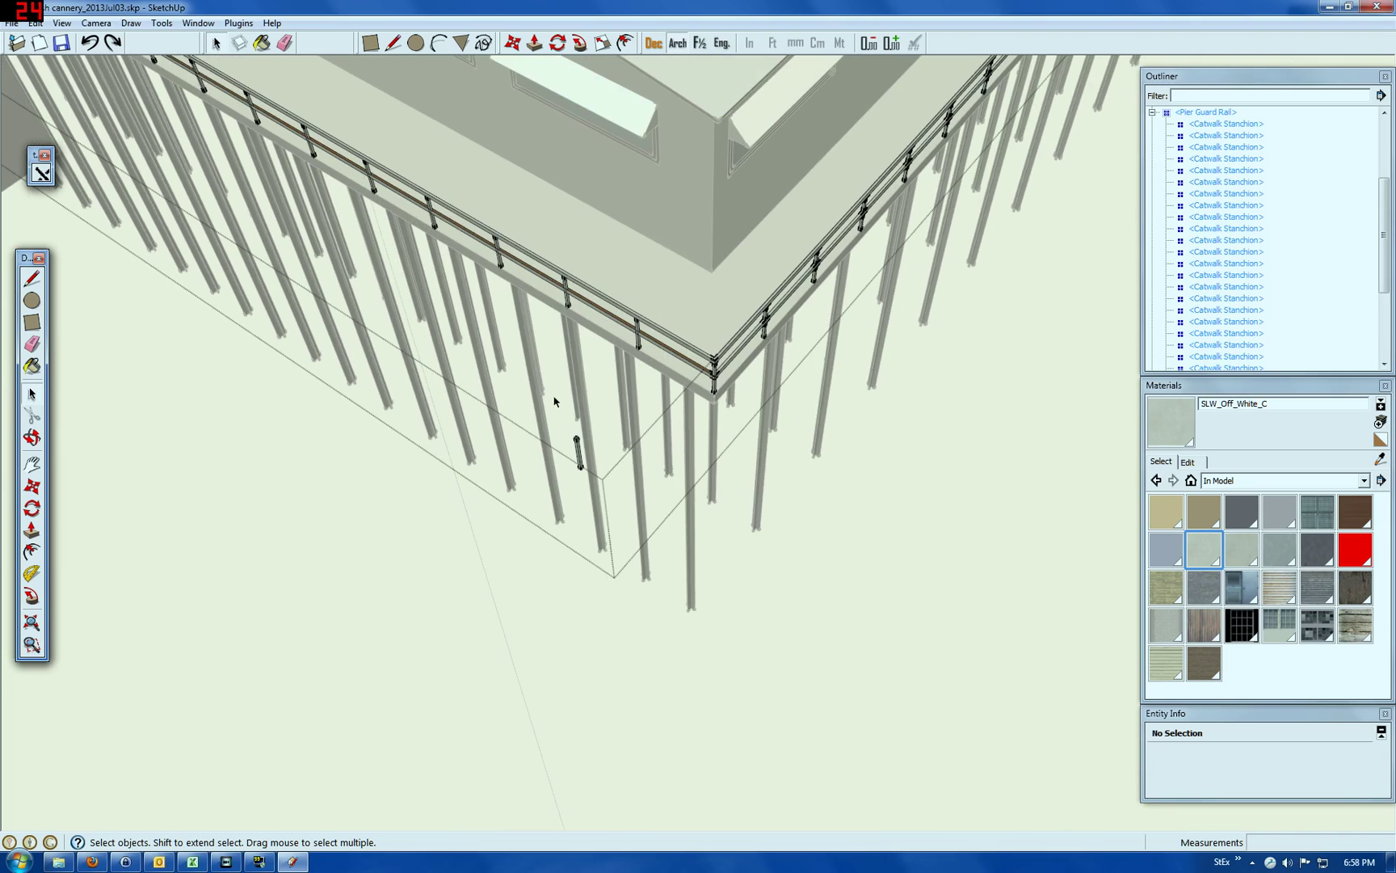
{"action": "left_click", "coordinate": [607, 494]}
{"action": "key", "text": "Delete"}
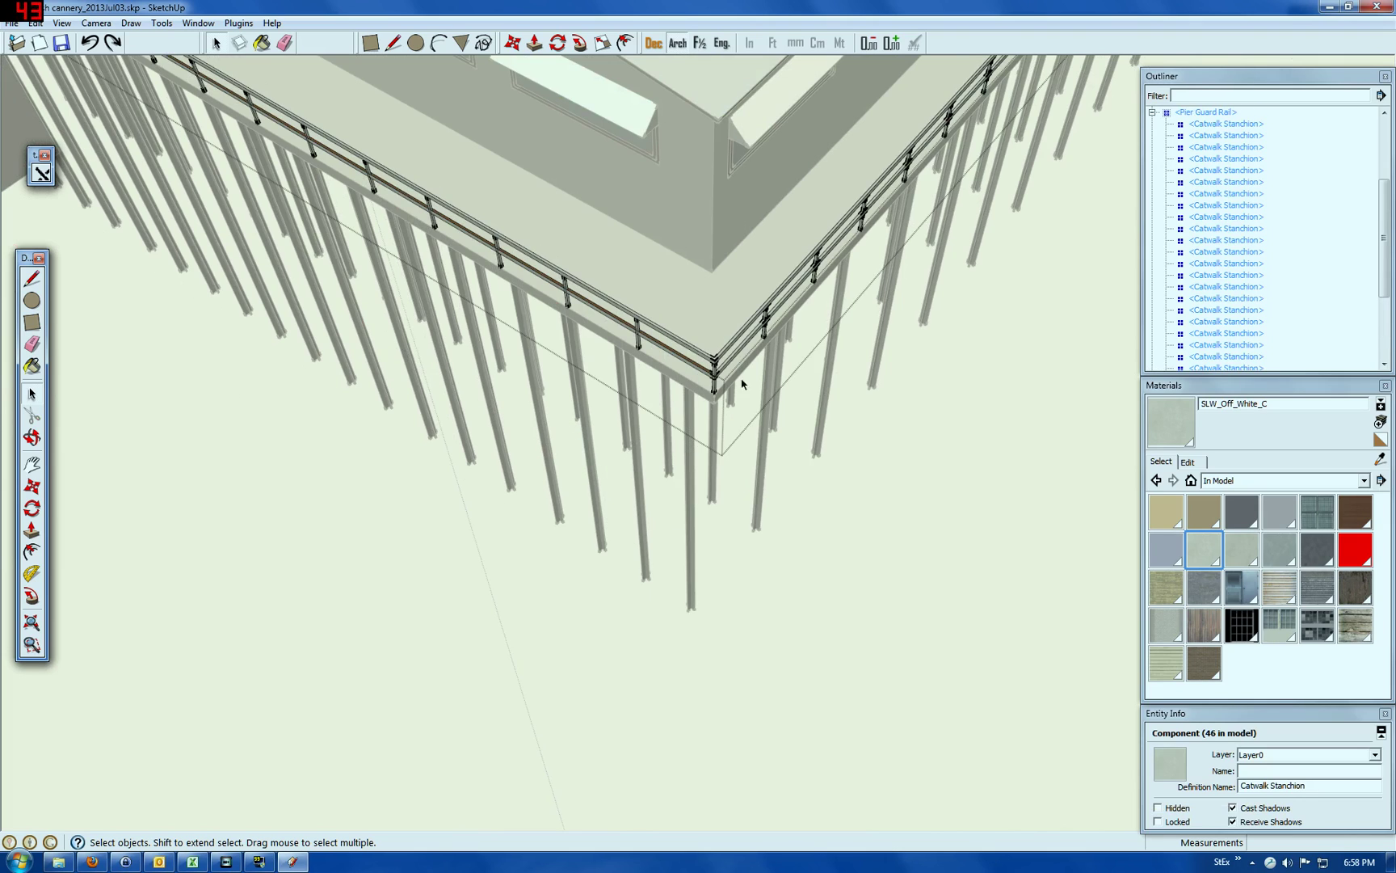
Step: Examine the simplified stanchions along the guard rail around the pier corner
{"action": "scroll", "coordinate": [723, 368], "scroll_direction": "down", "scroll_amount": 2}
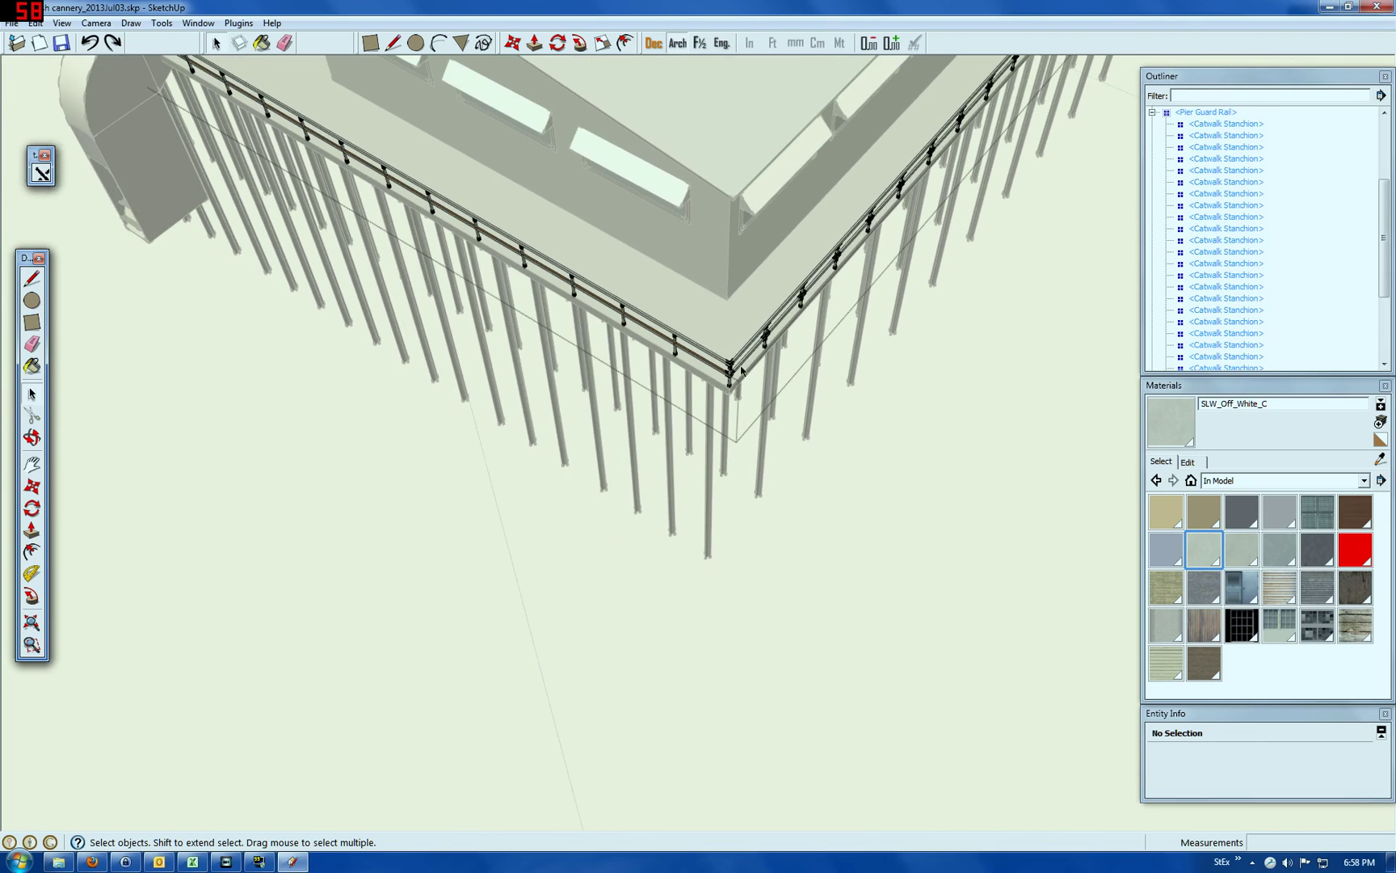
{"action": "left_click", "coordinate": [32, 438]}
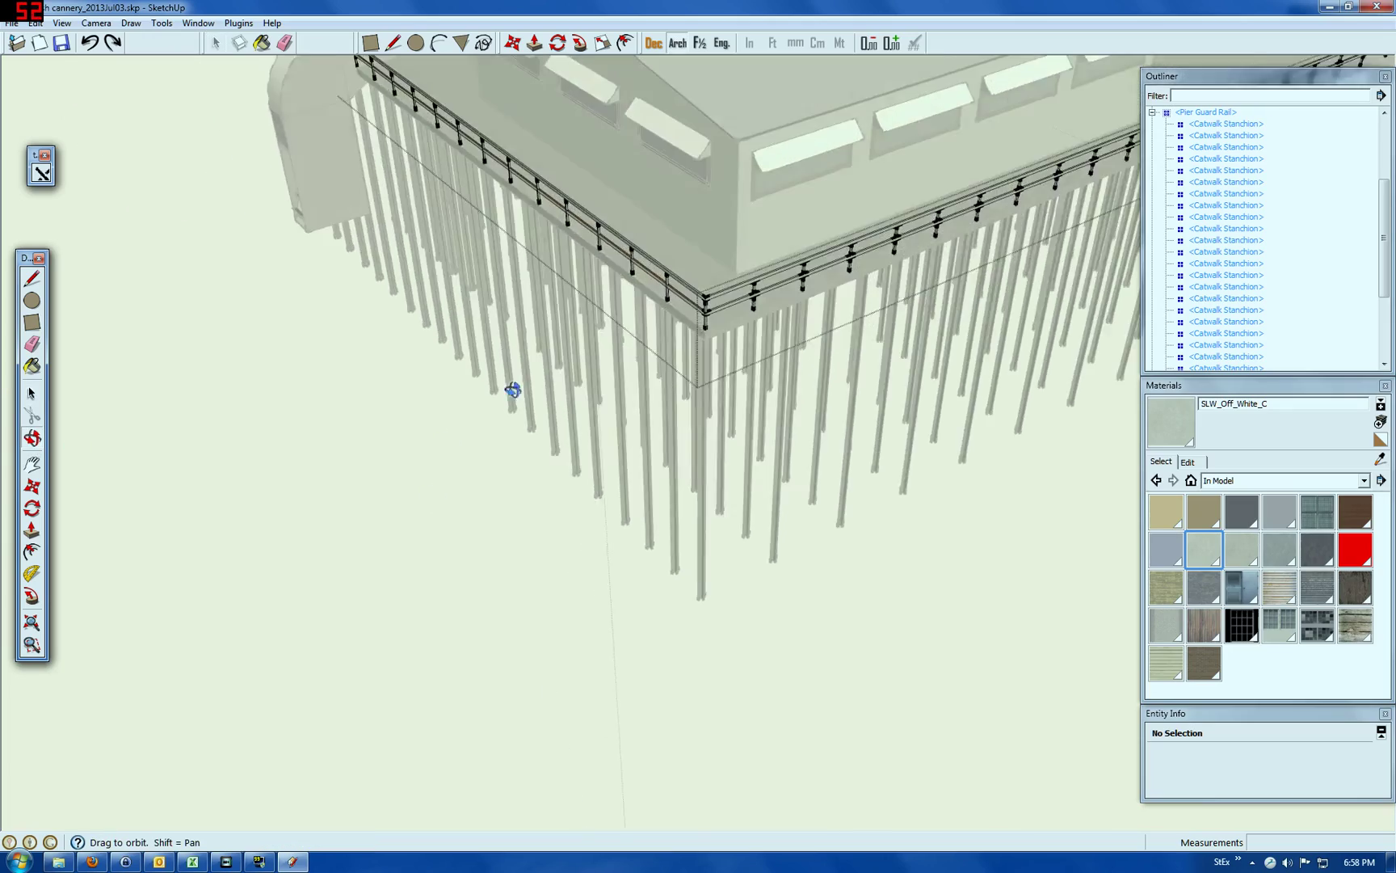